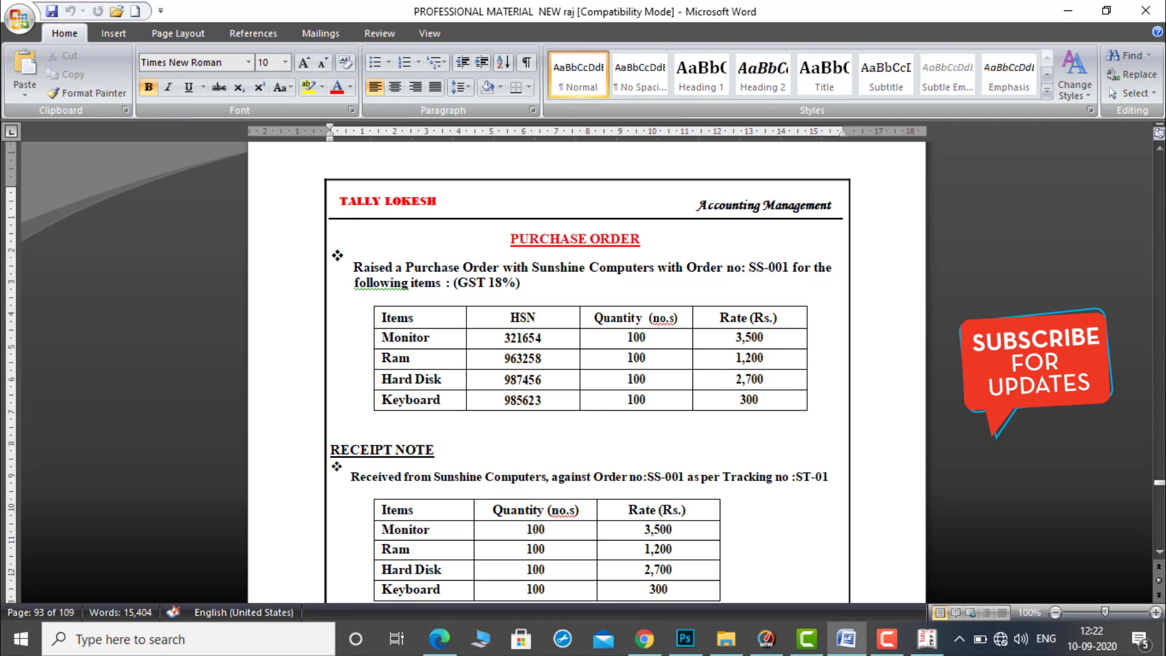
Step: Read the purchase exercise from Purchase Order through Debit Note, including the item tables, and return to the Purchase Order section
left_click(1160, 553)
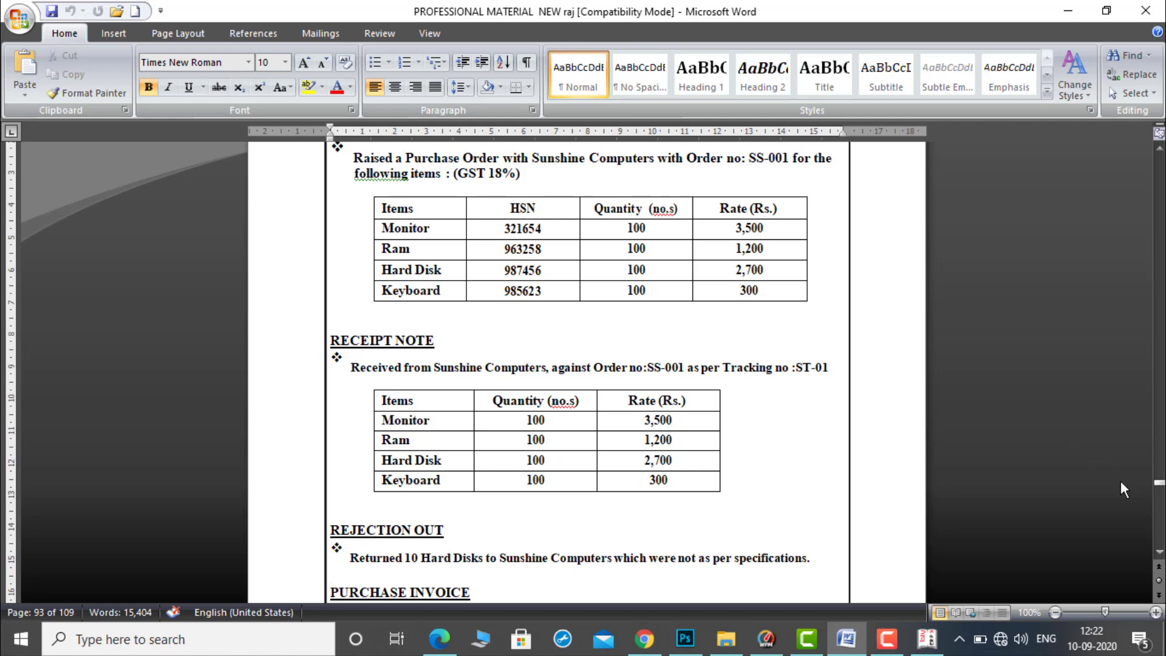
left_click(1160, 552)
left_click(1161, 554)
left_click(1160, 554)
left_click(1160, 554)
left_click(1161, 554)
left_click(1160, 554)
left_click(1160, 554)
left_click(1160, 554)
left_click(1160, 554)
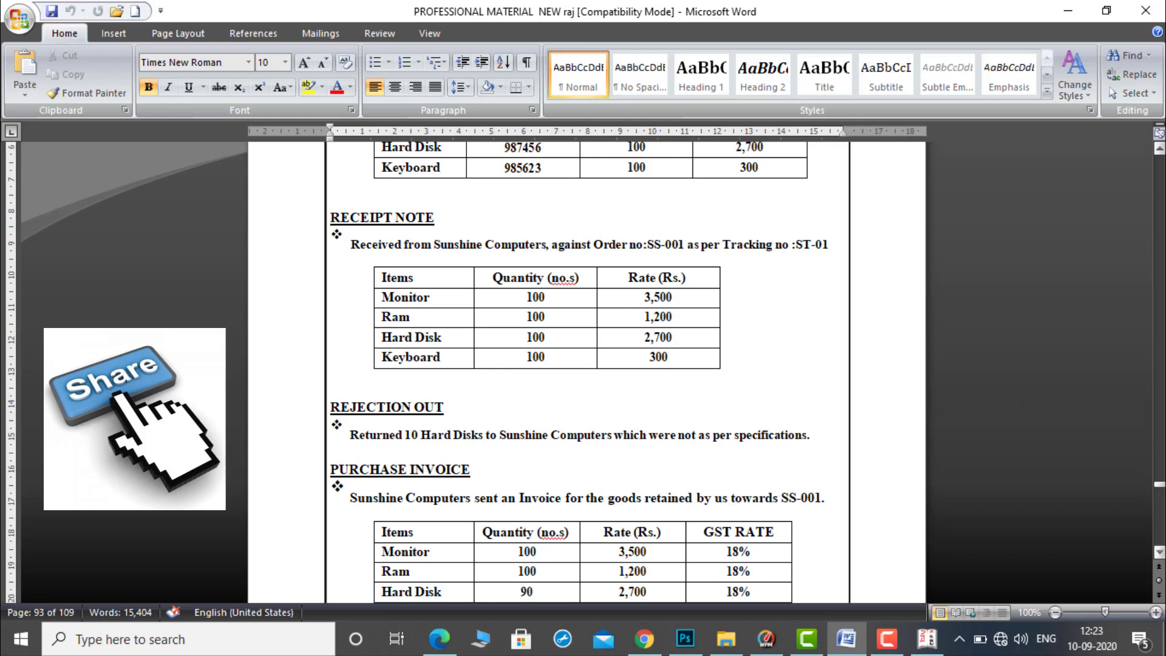
scroll(1161, 556, "down", 2)
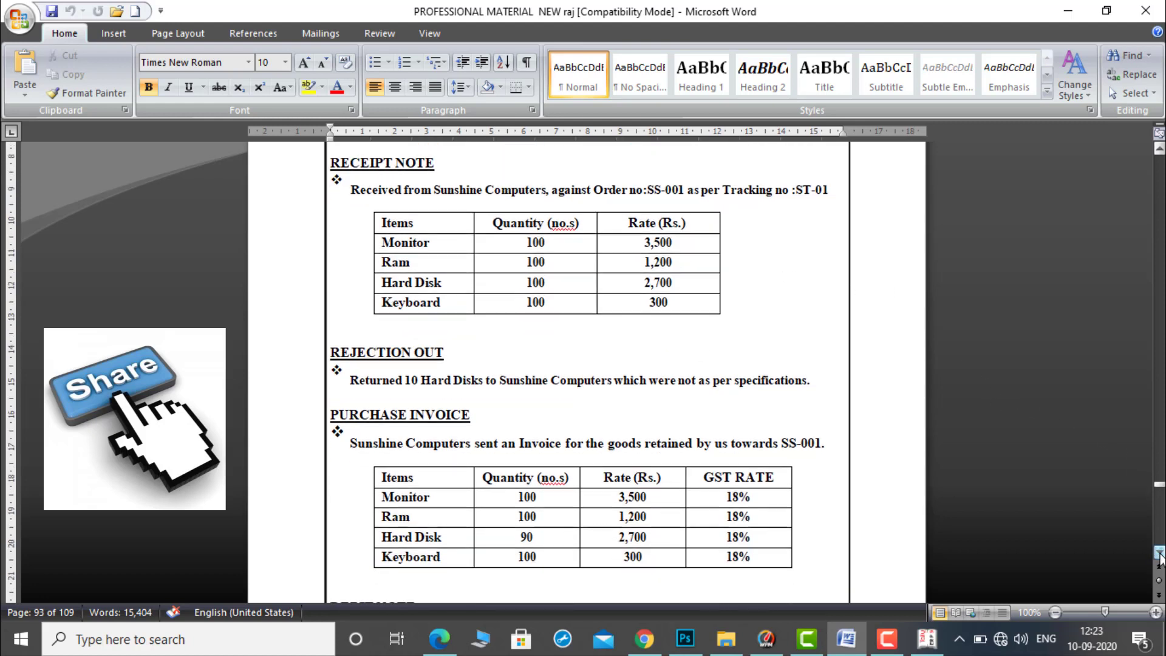
scroll(1160, 556, "down", 1)
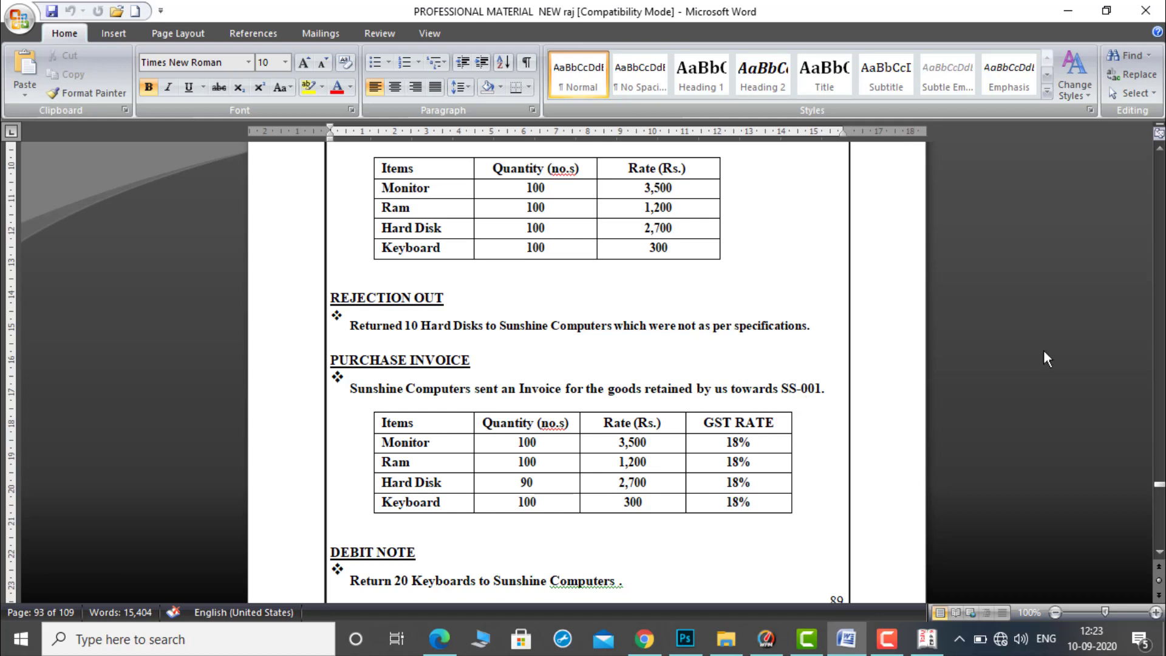
left_click(1159, 554)
left_click(1159, 554)
left_click(1159, 554)
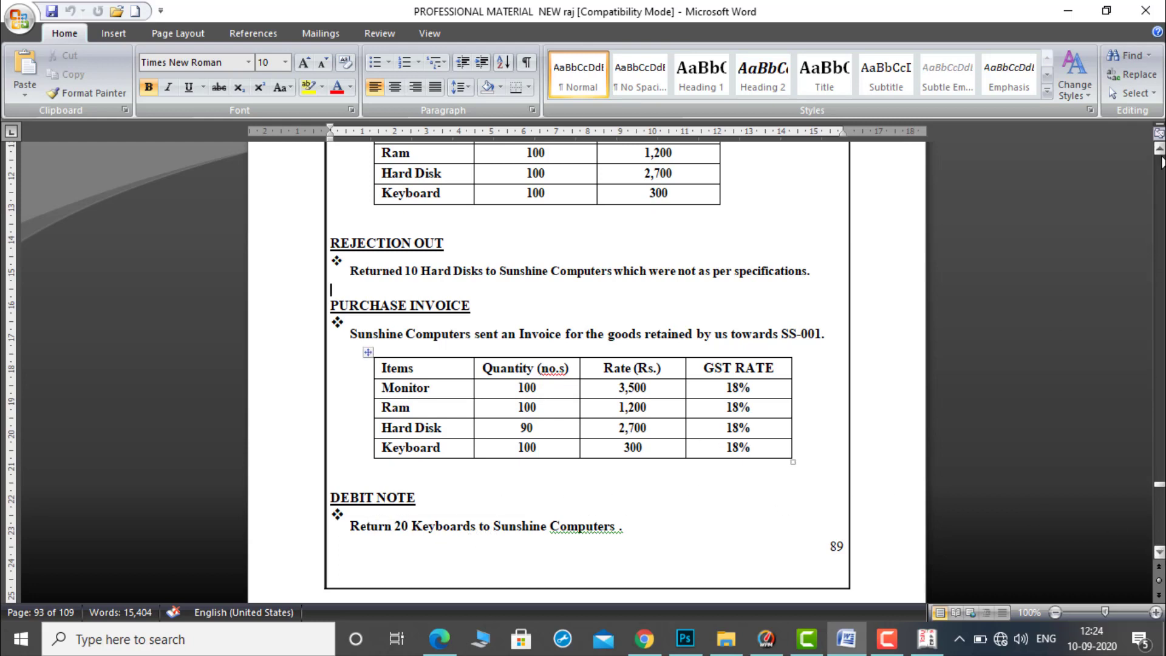
left_click(1161, 150)
left_click_drag(1161, 150, 1161, 150)
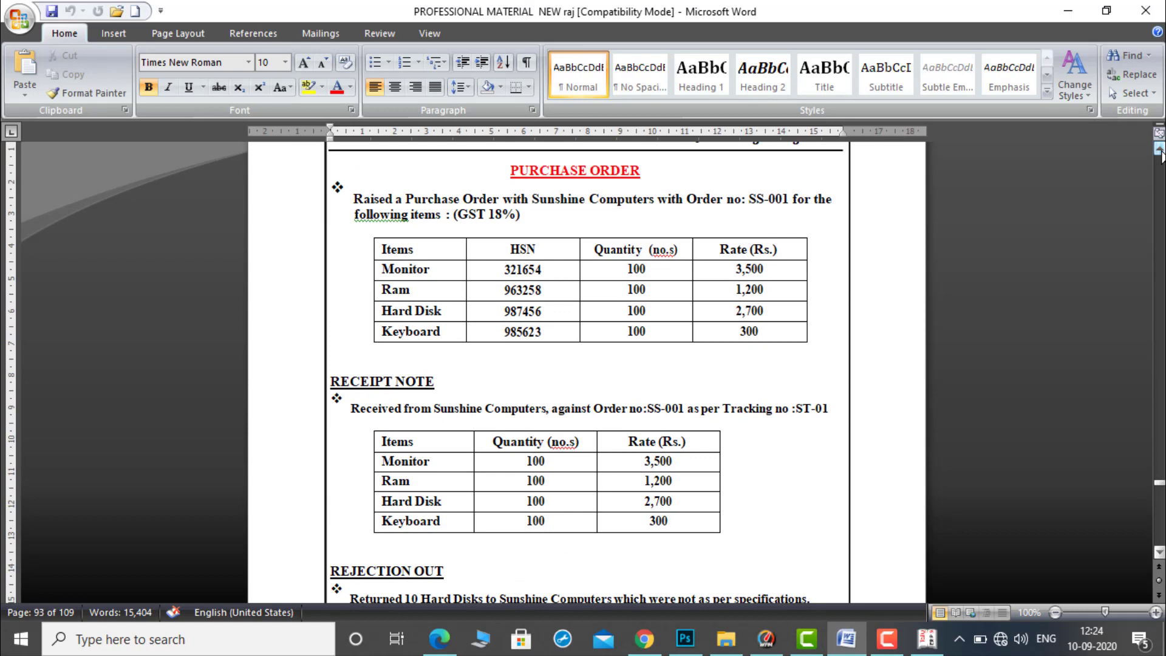
left_click(1161, 150)
left_click(1161, 150)
left_click(1161, 150)
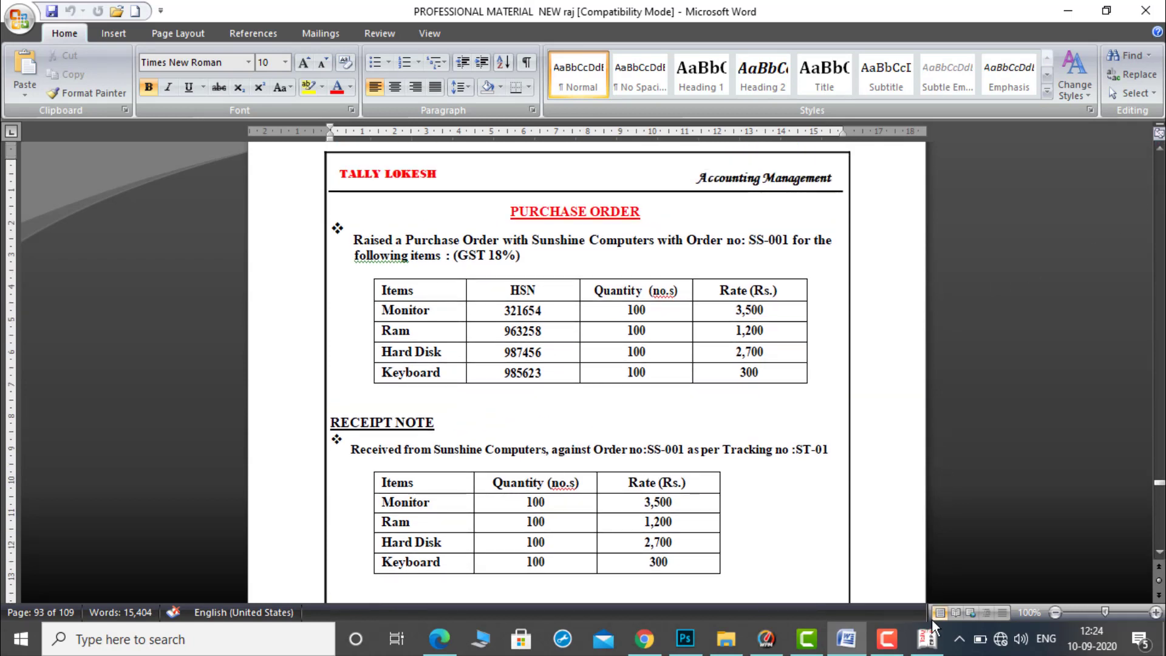
Step: Switch to Tally.ERP 9 and start creating a new company
left_click(929, 639)
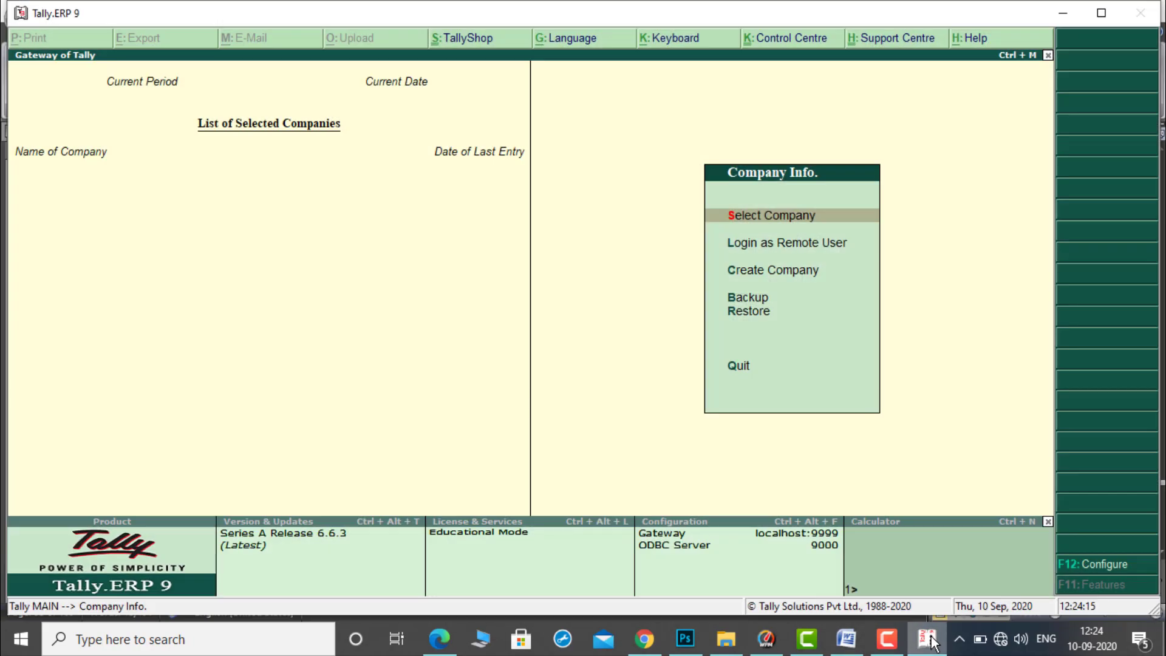
key("Down")
key("Down")
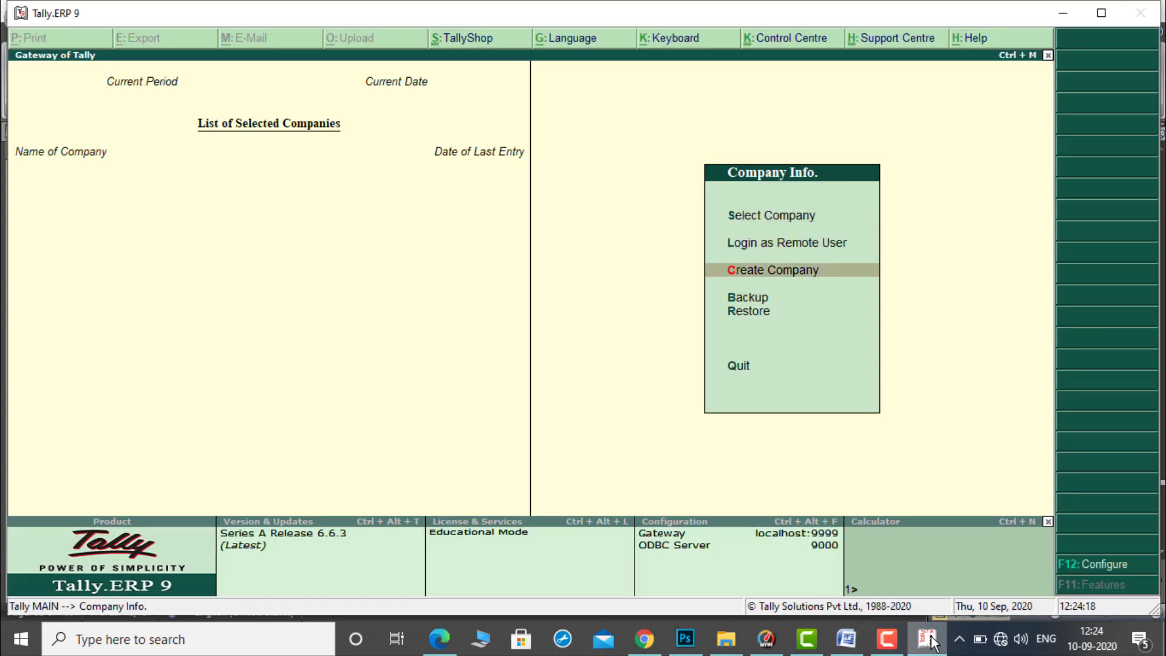
key("Return")
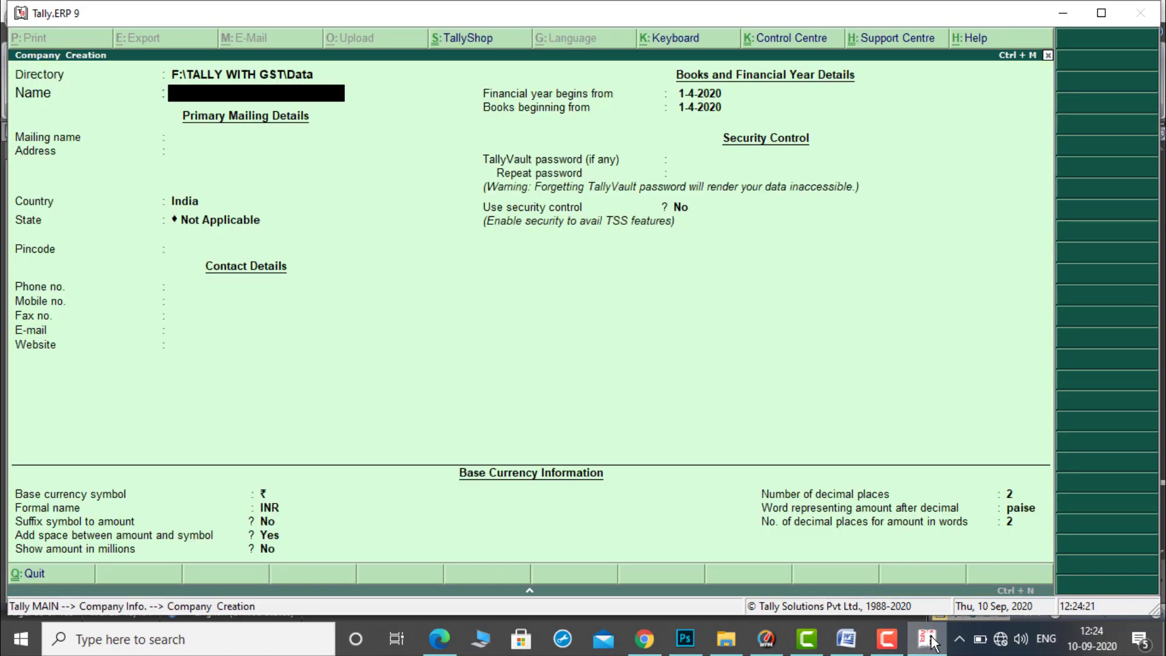
Step: Name the company "Purchase Order" followed by the trainer's first name, keep the same mailing name, and leave the address blank
type("Purchase Or")
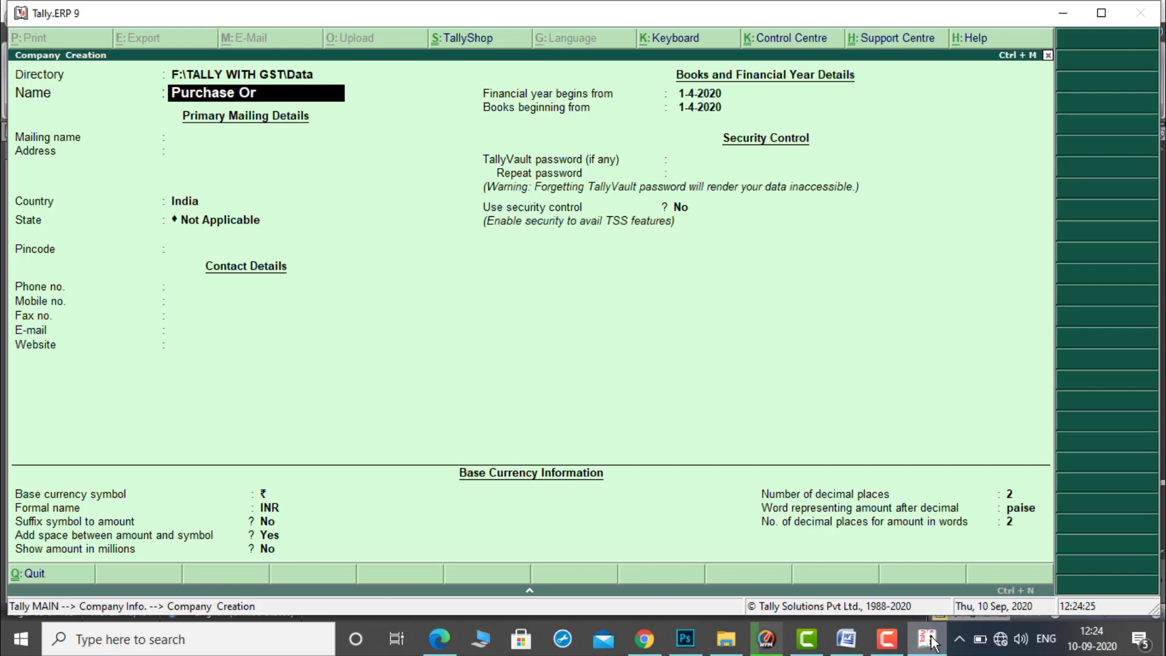
type("ders")
key("BackSpace")
type("Look")
key("BackSpace")
key("BackSpace")
type("esh")
key("BackSpace")
key("BackSpace")
key("BackSpace")
type("kesh")
key("Return")
key("Return")
key("Return")
key("Return")
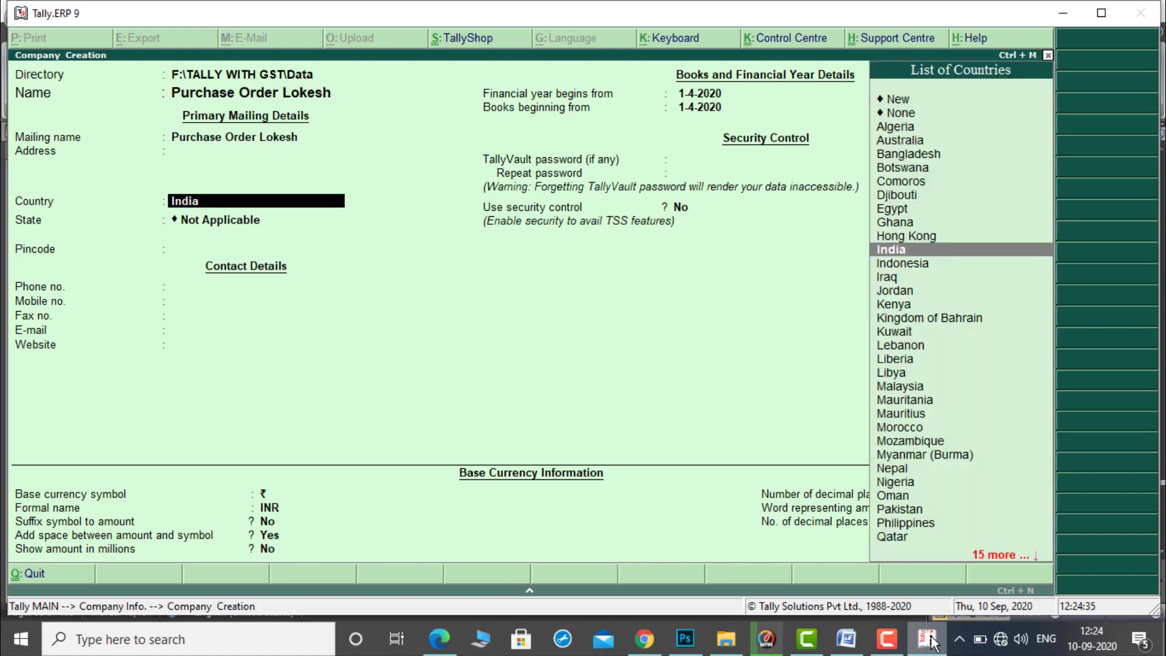
Step: Keep India as the country, set the state to Andhra Pradesh, and save the new company
key("Down")
key("Down")
key("Return")
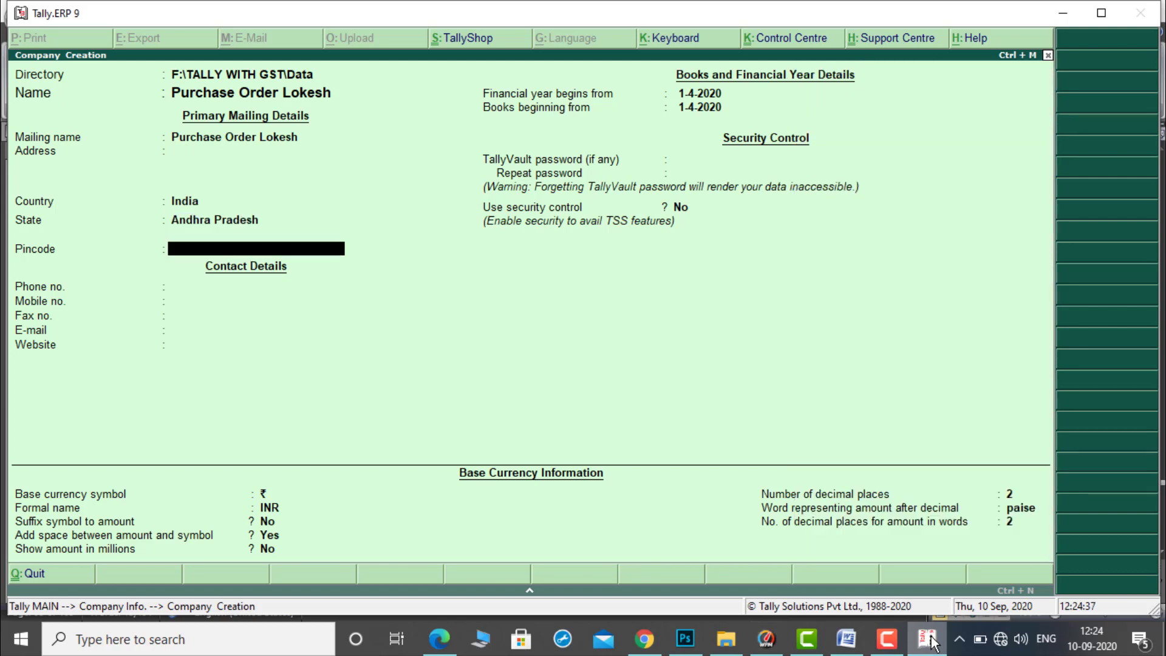
key("ctrl+a")
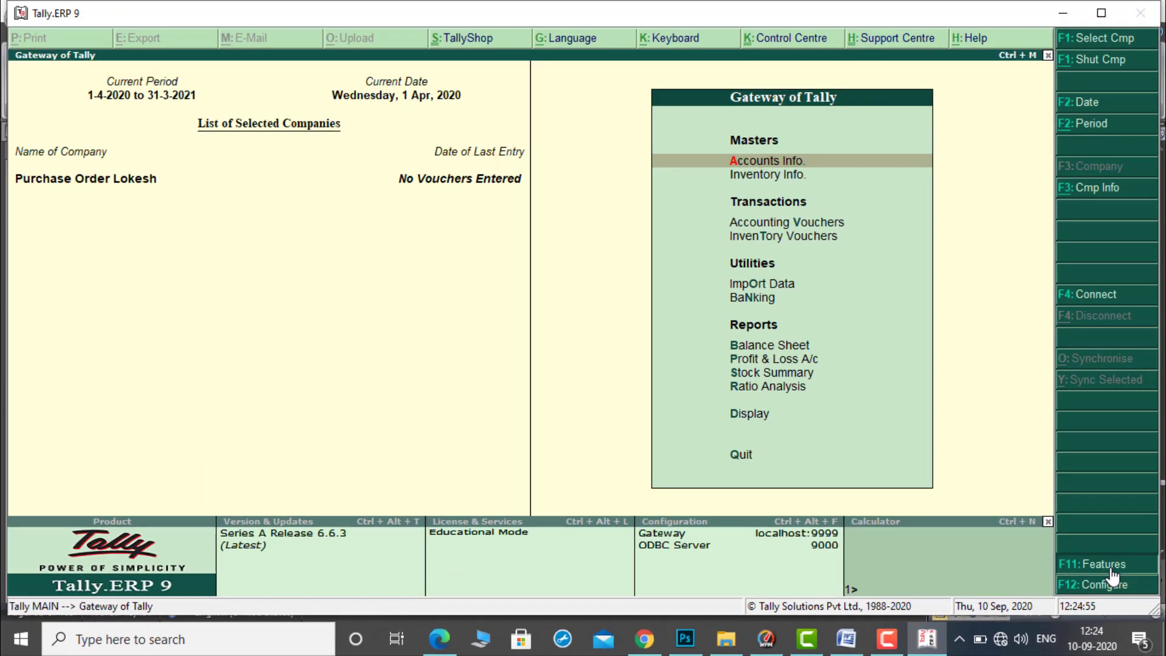
Step: Open the company's accounting features and set Maintain bill-wise details to No
left_click(1074, 513)
key("Return")
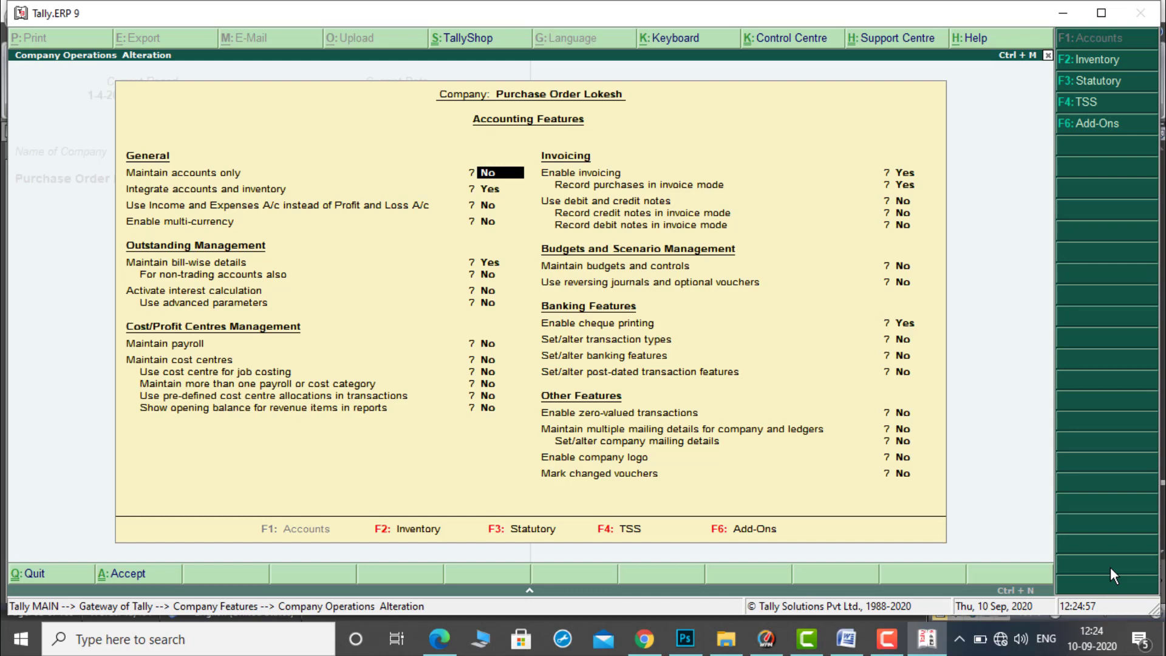
key("Return")
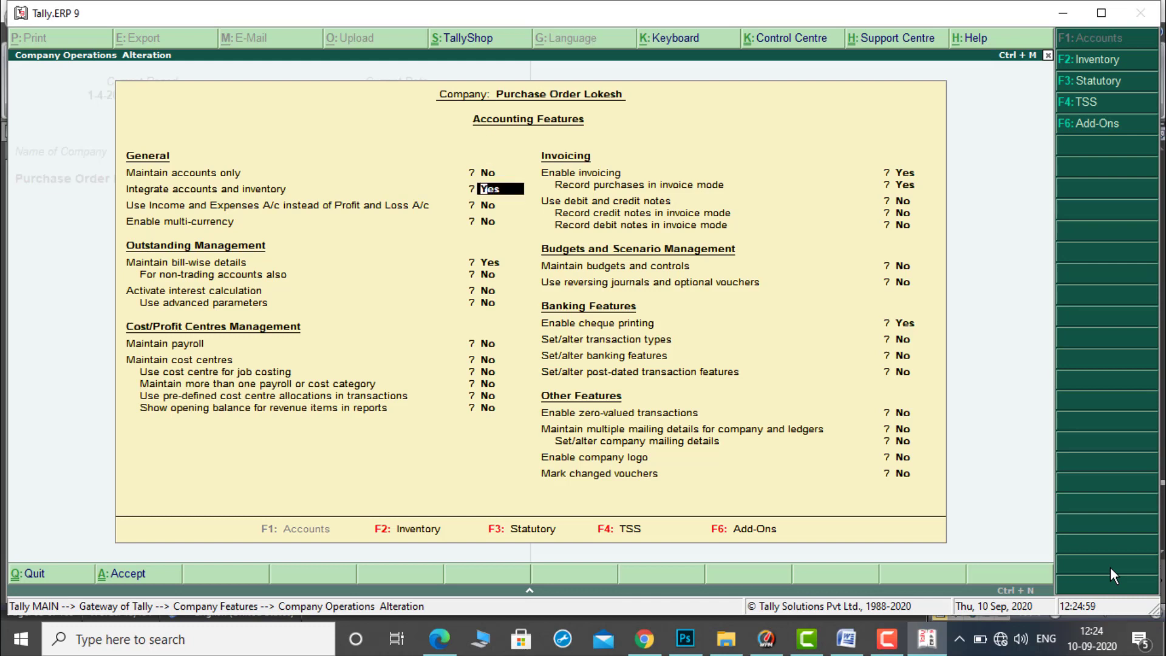
key("Return")
key("Return")
key("Return")
type("n")
key("Return")
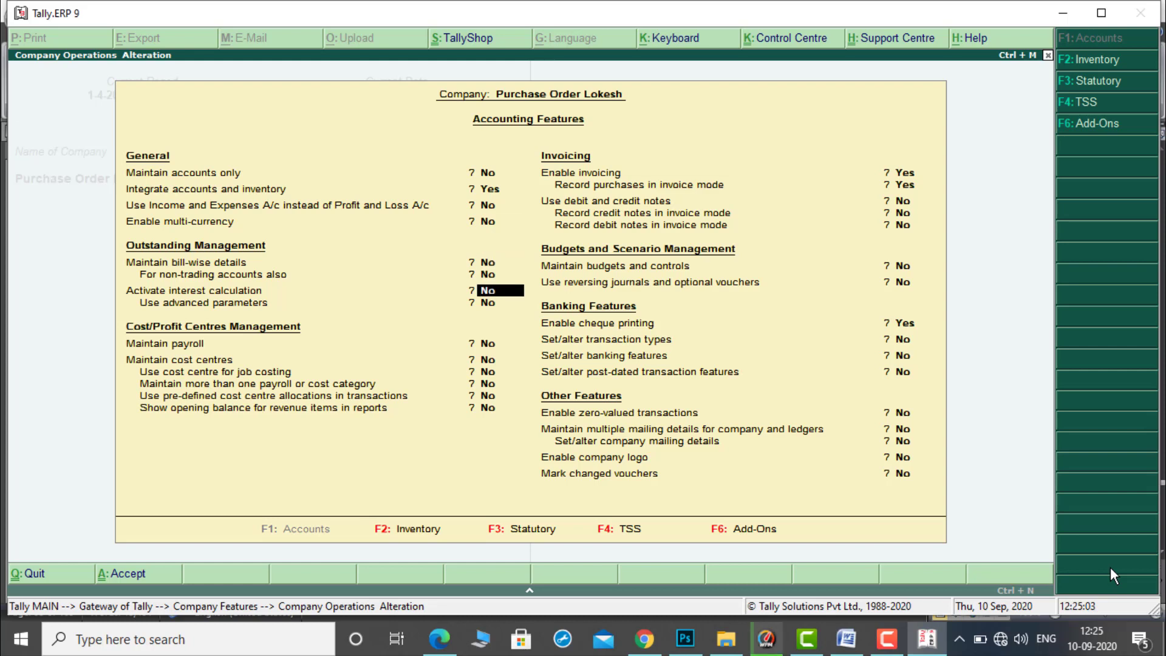
Step: Set Enable cheque printing to No in the accounting features, keeping invoicing and purchases in invoice mode enabled
key("Return")
key("Return")
key("Return")
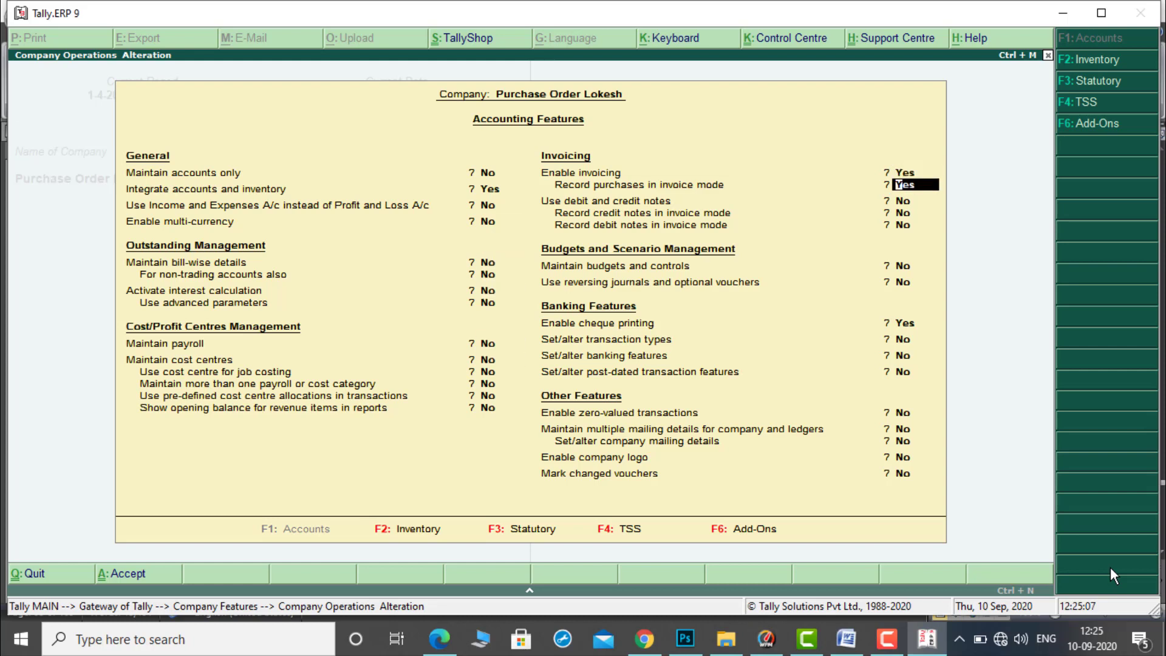
key("Return")
key("Return")
key("Return")
key("Return")
type("n")
key("Return")
key("Return")
key("Return")
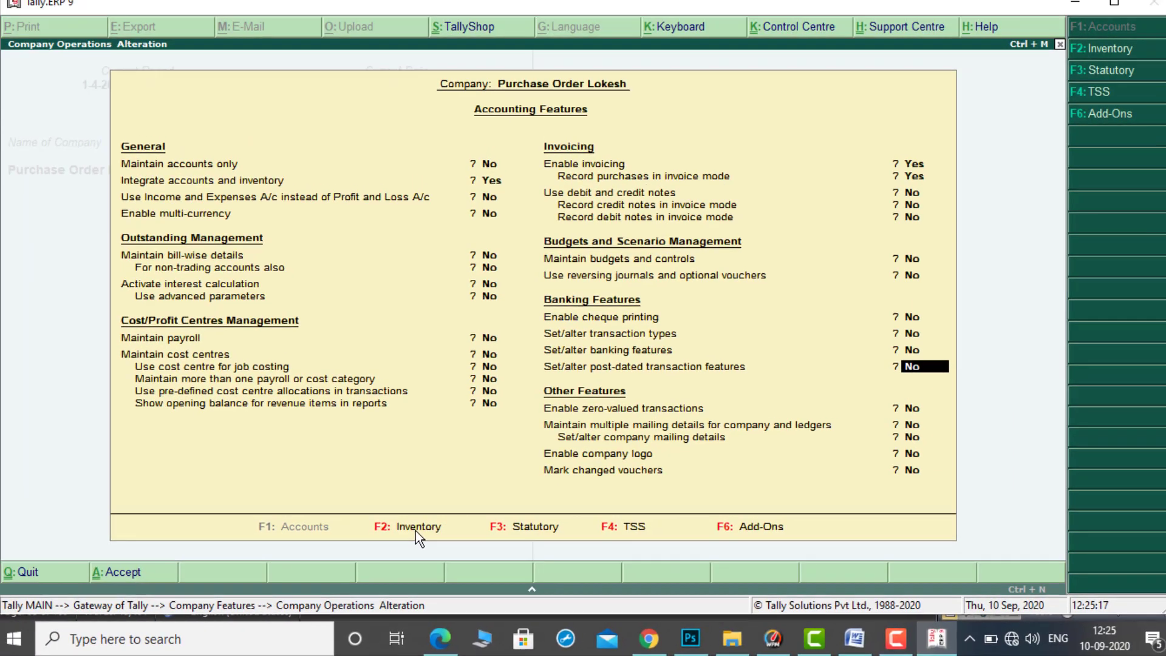
Step: Open the company's inventory features and set Enable purchase order processing to Yes
left_click(431, 419)
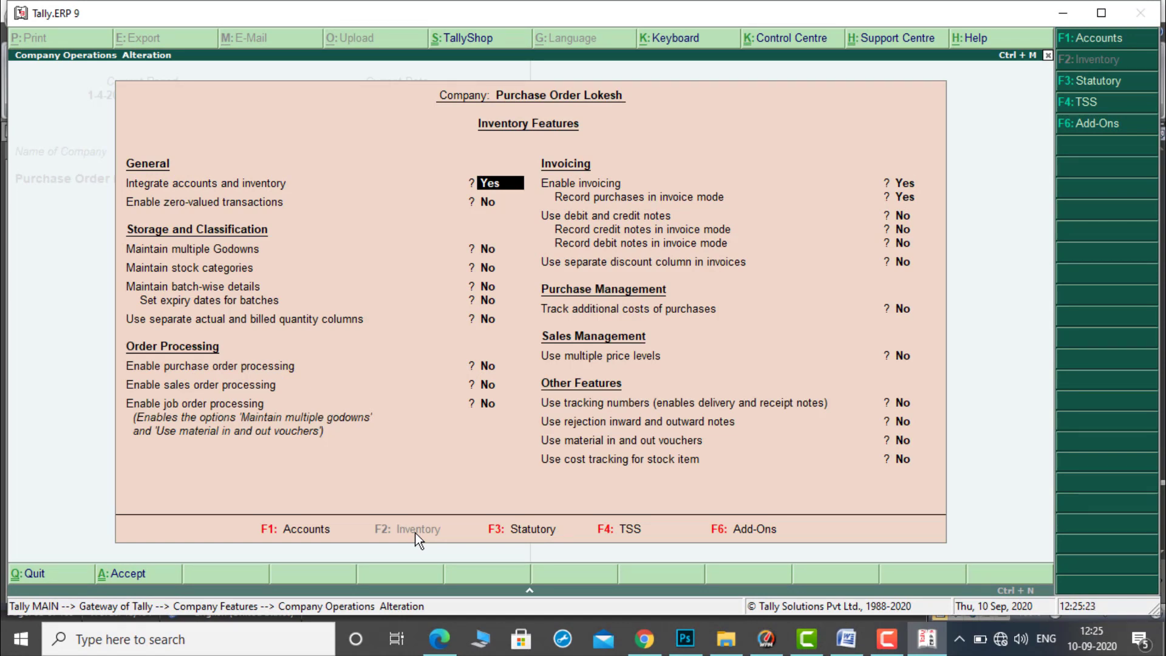
key("Down")
key("Down")
key("Down")
key("Down")
key("Down")
key("Down")
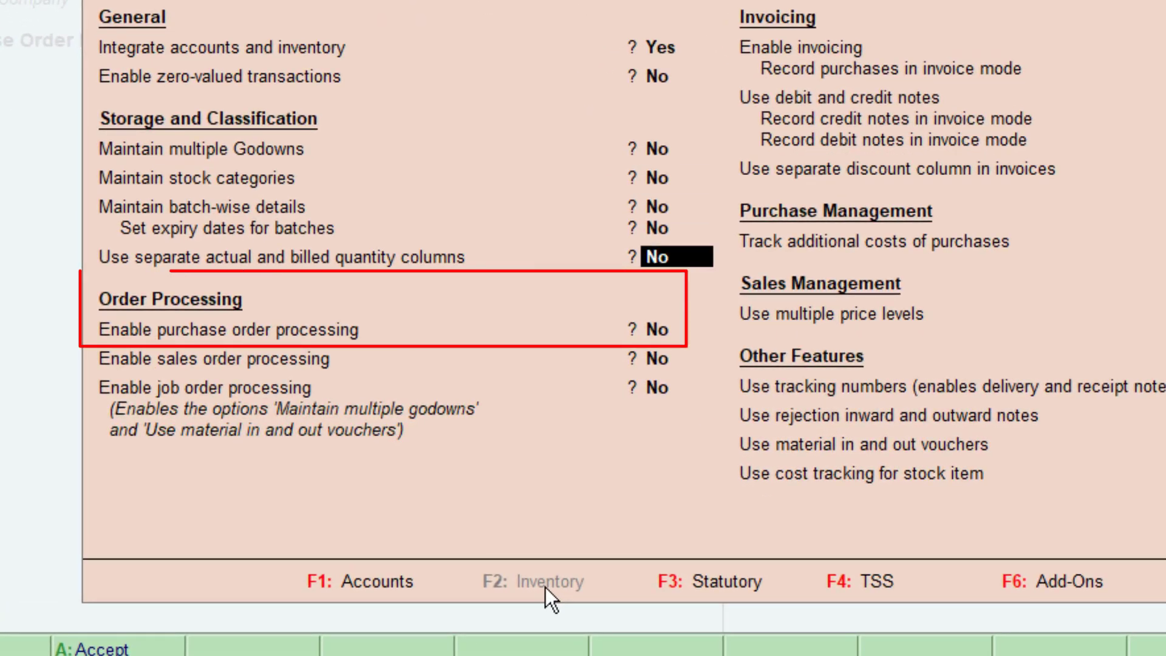
key("Down")
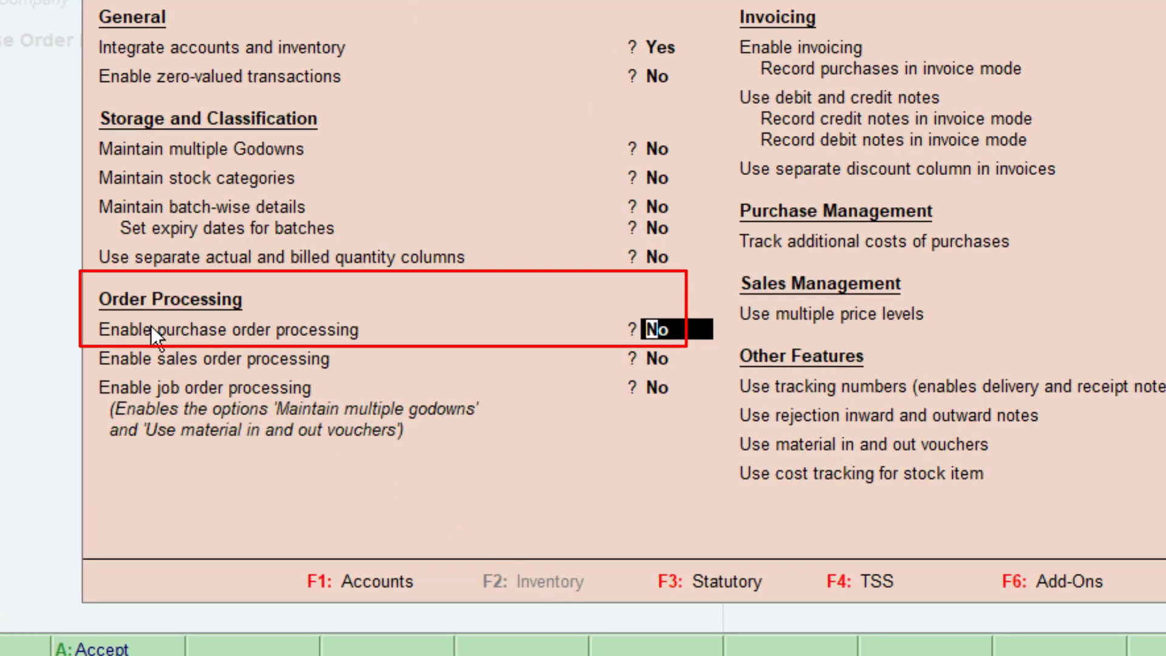
type("y")
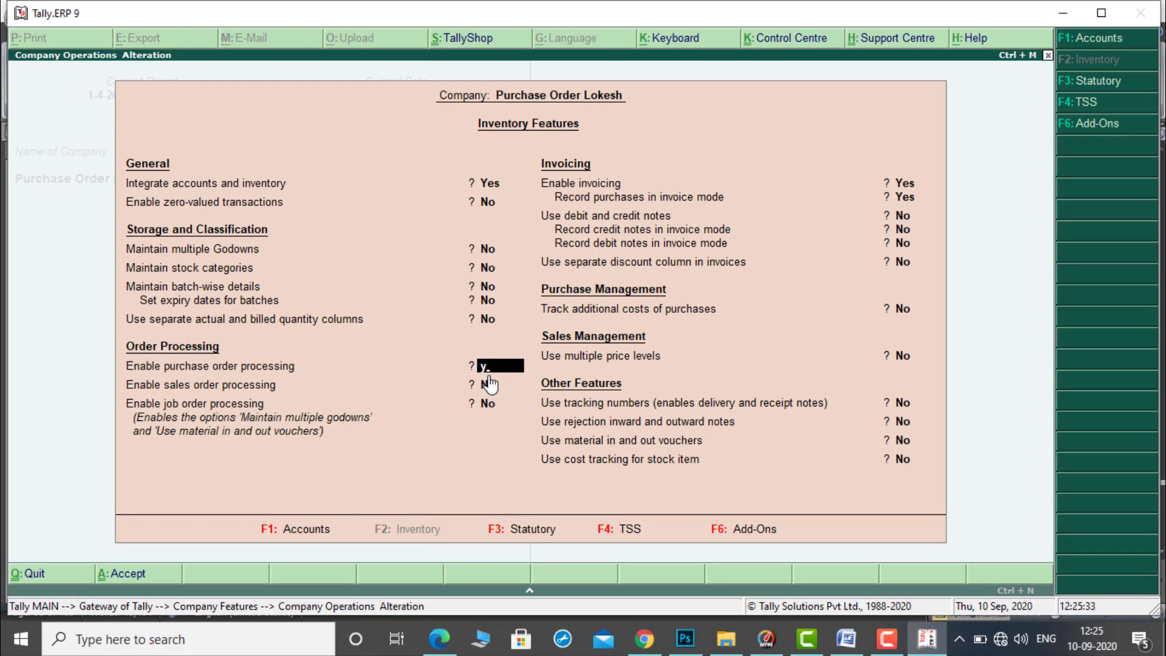
key("Return")
Step: Enable debit and credit notes, and set both credit notes and debit notes to be recorded in invoice mode
key("Return")
key("Return")
key("Return")
key("Return")
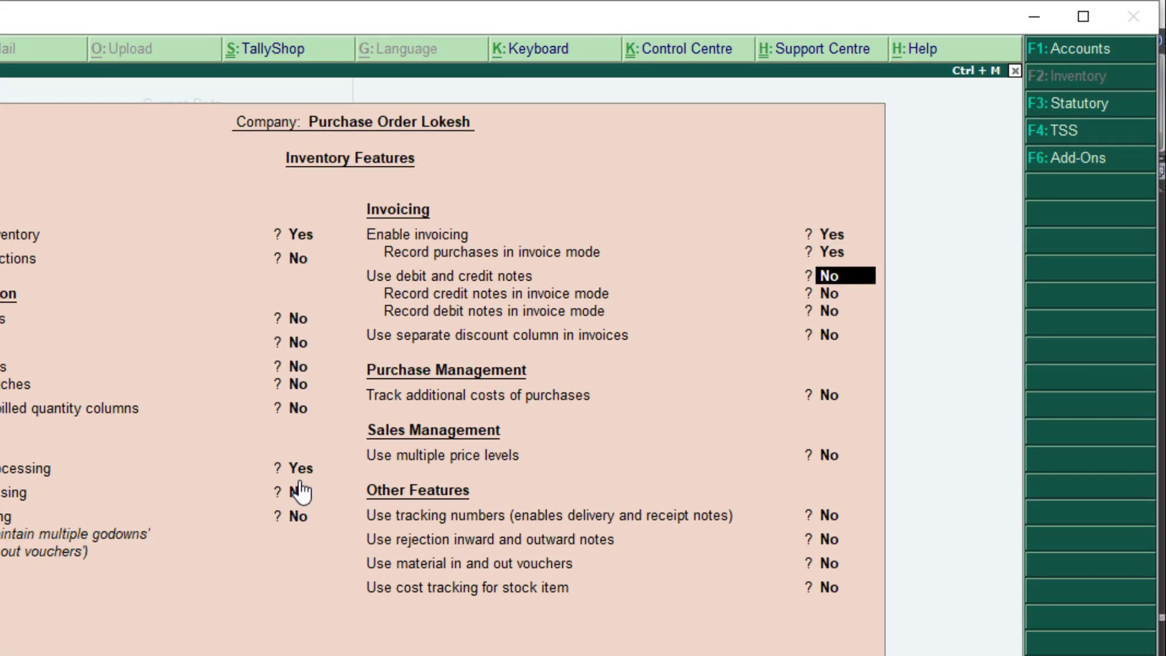
type("y")
key("Return")
type("y")
key("Return")
type("y")
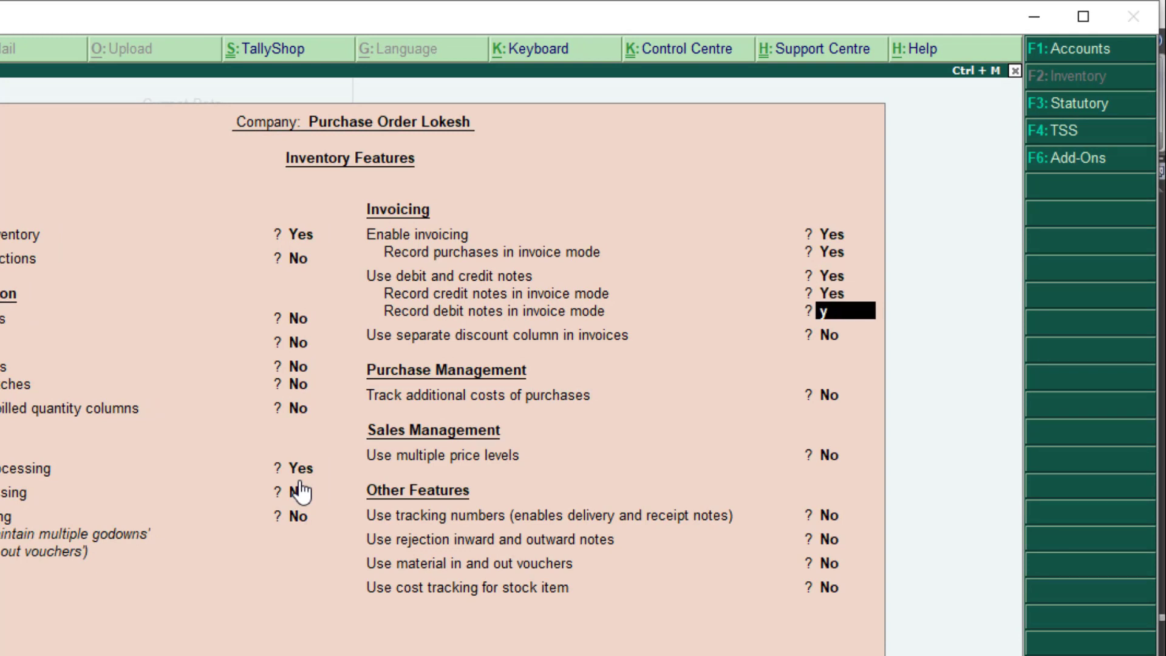
key("Return")
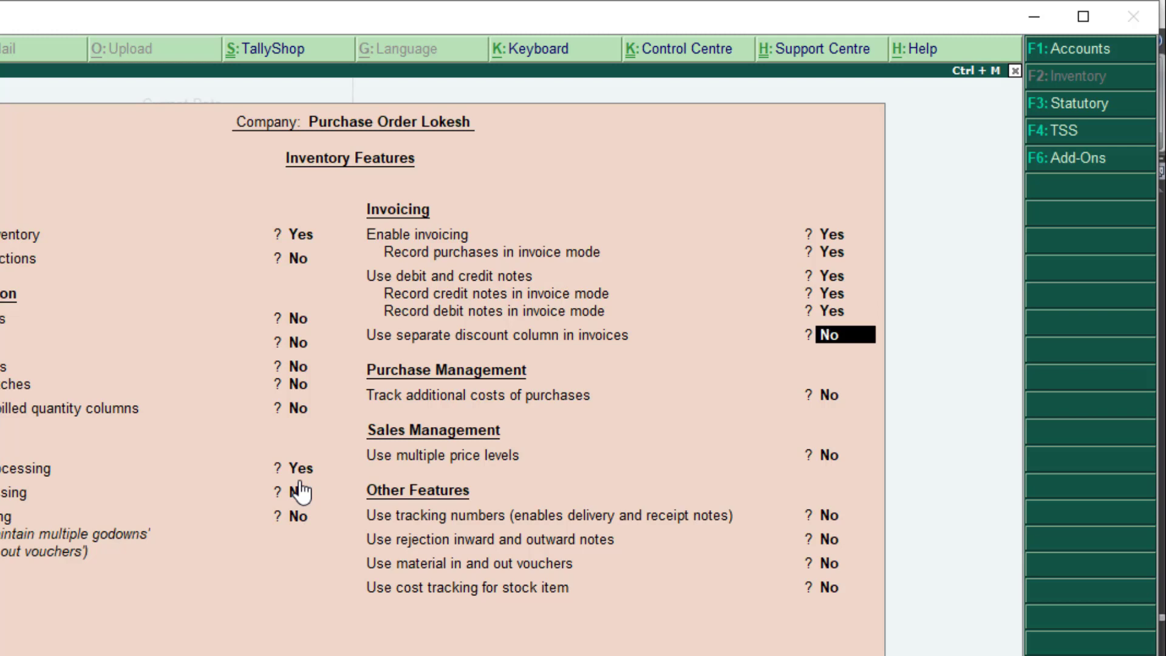
Step: Enable tracking numbers and rejection inward and outward notes, leaving material in and out vouchers set to No
key("Return")
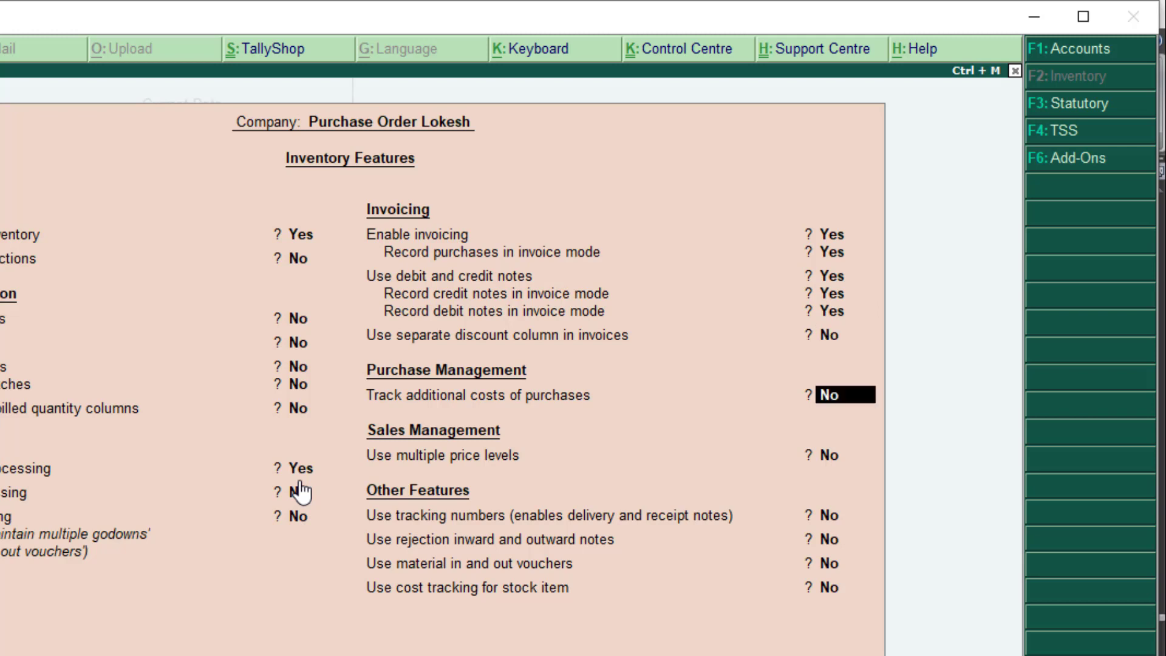
key("Return")
key("Return")
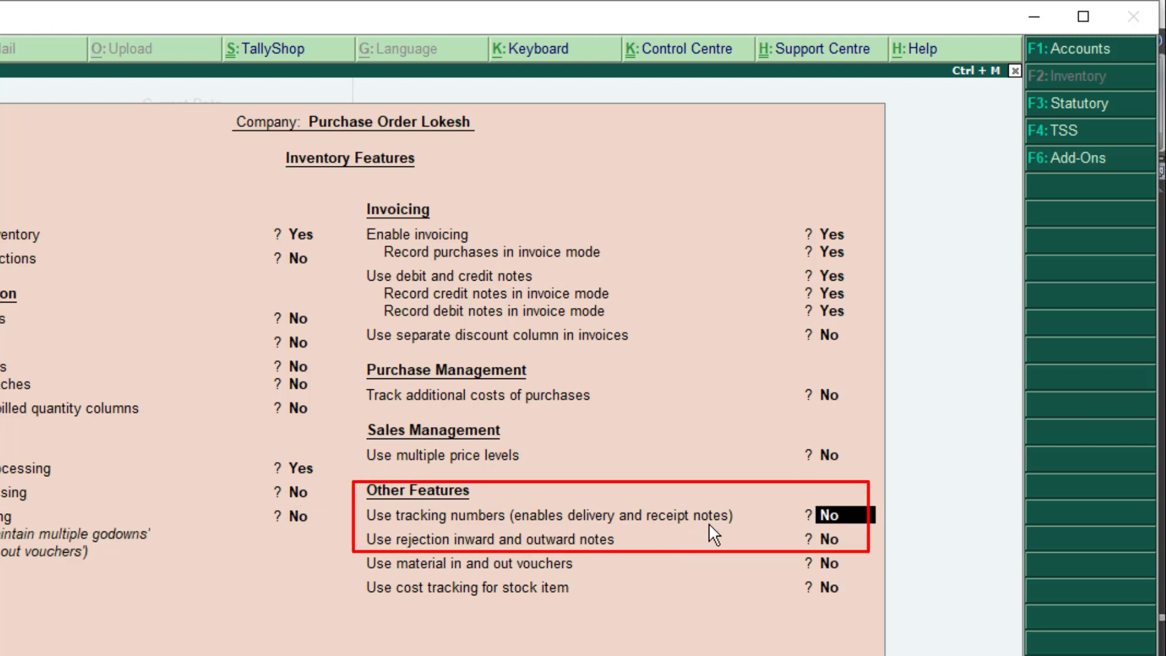
type("y")
key("Return")
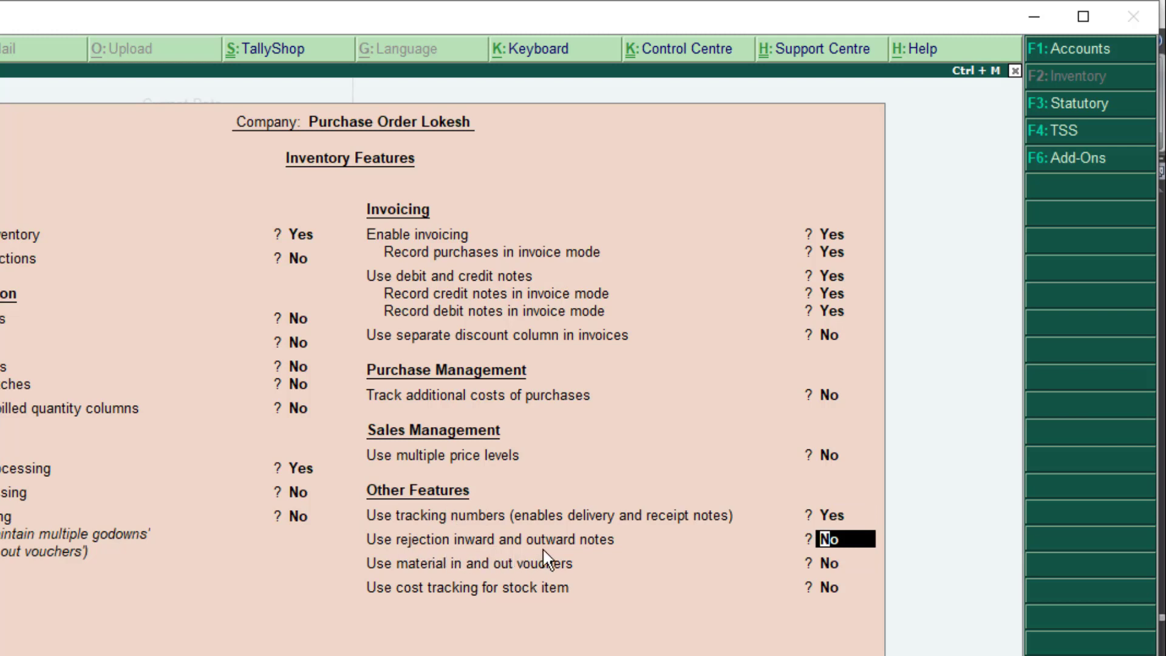
type("y")
key("Return")
key("Return")
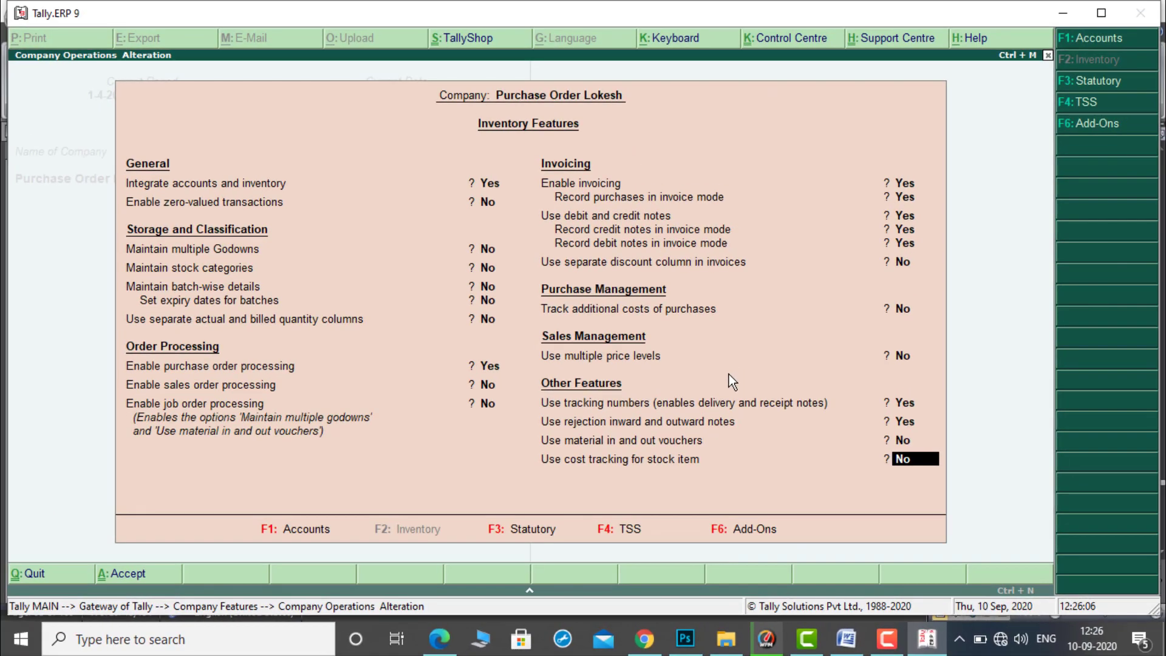
Step: Enable Goods and Services Tax in the company's statutory features and open its GST details for alteration
key("F3")
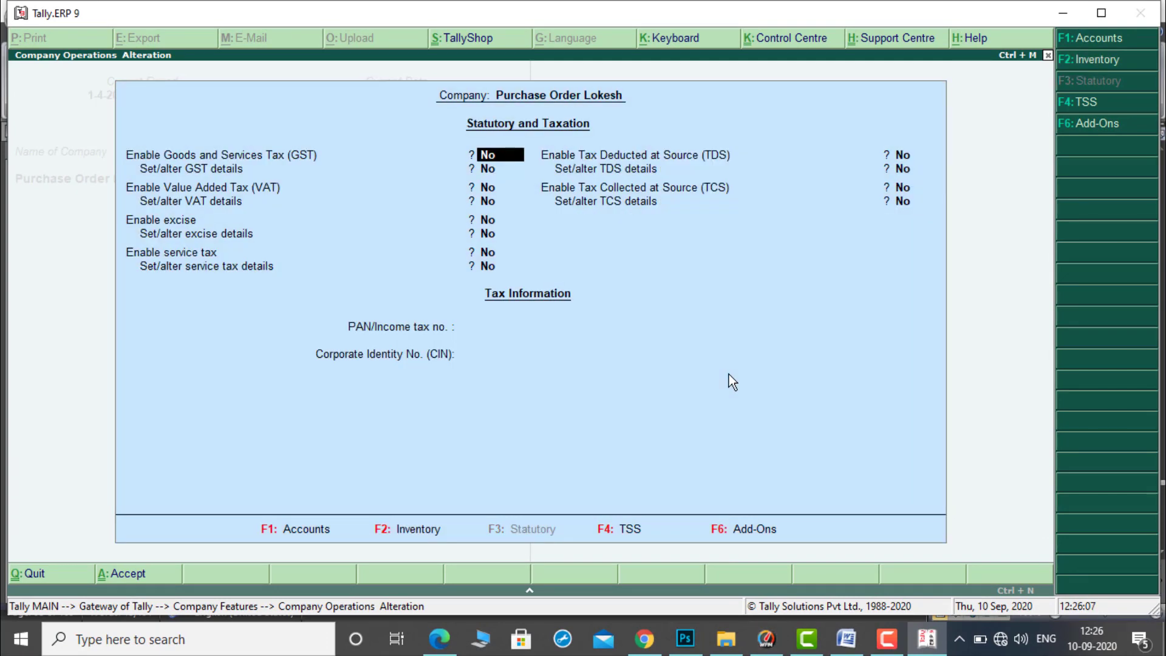
type("y")
key("Return")
type("y")
key("Return")
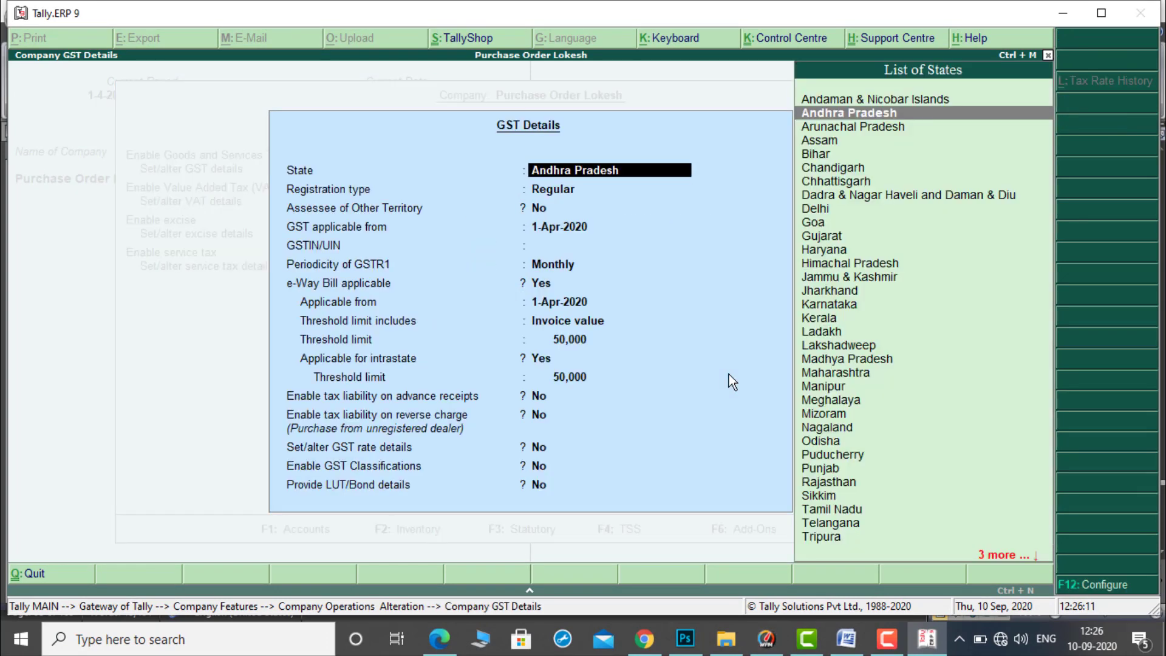
Step: Keep Andhra Pradesh, Regular registration and the 1-Apr-2020 GST date, and enter the company's GSTIN
key("Return")
key("Return")
key("Return")
key("Return")
type("37AAAA")
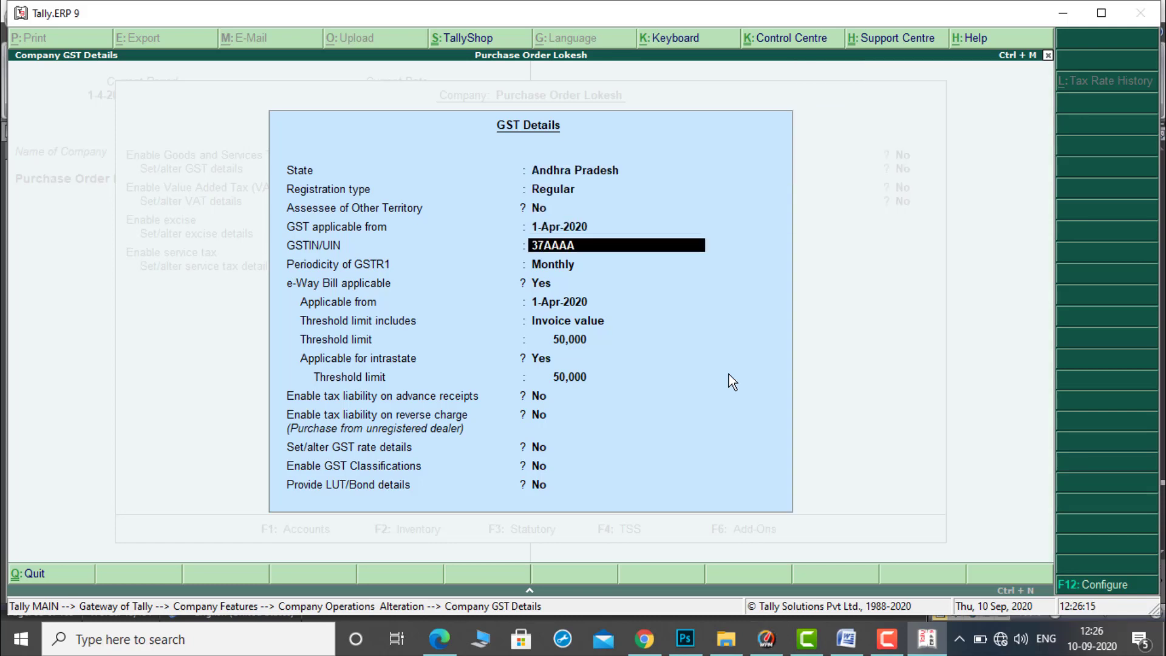
type("A1234A1Z6")
key("Return")
key("Return")
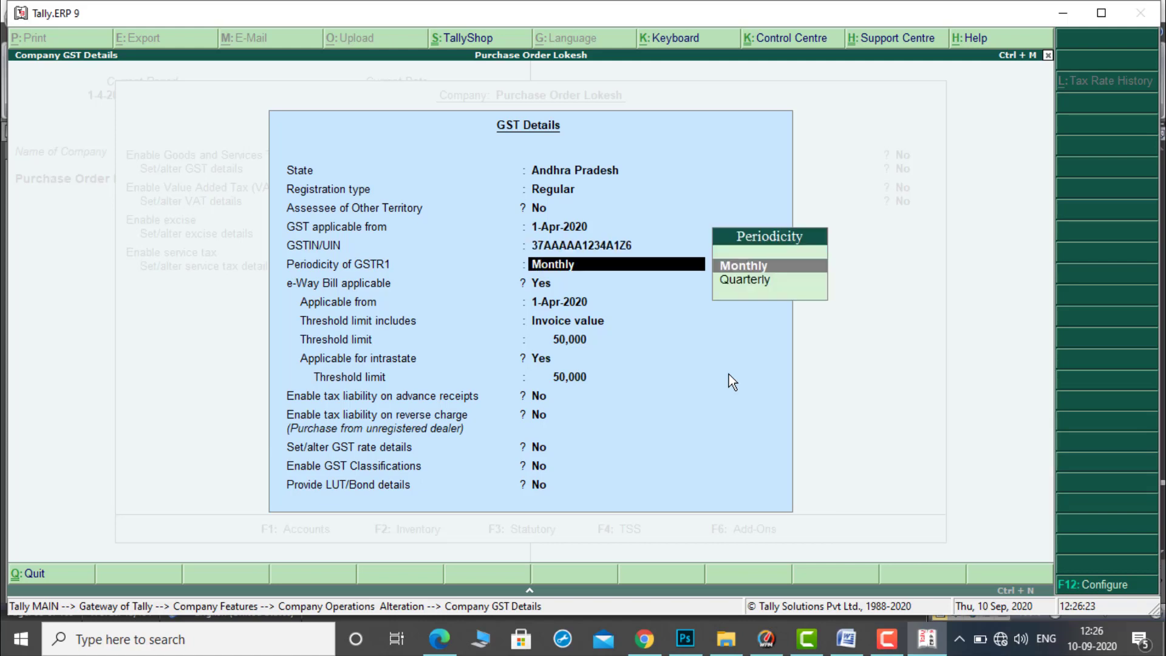
Step: Keep monthly GSTR1 periodicity, save the GST details and statutory features, and return to the Gateway of Tally
key("Return")
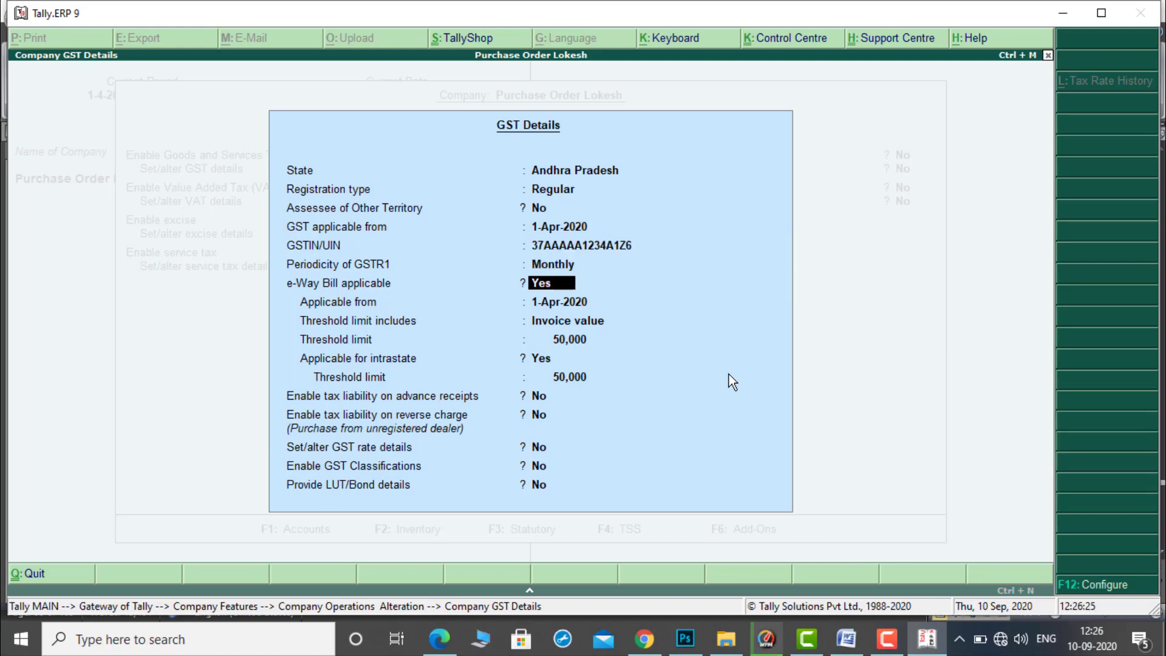
key("ctrl+a")
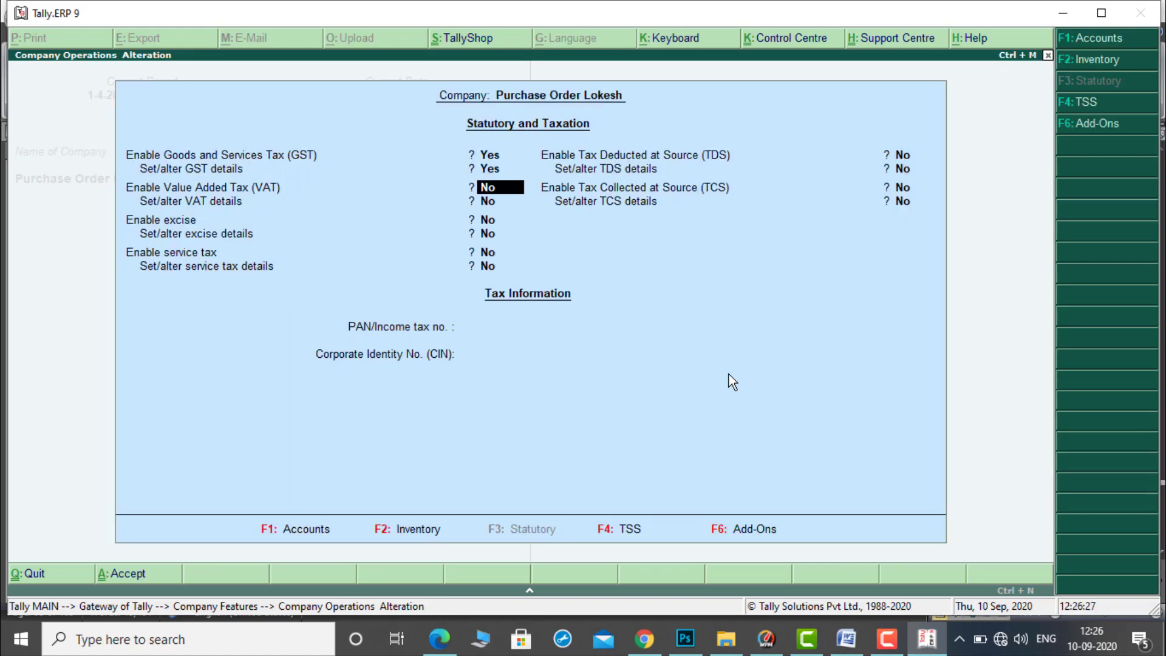
key("ctrl+a")
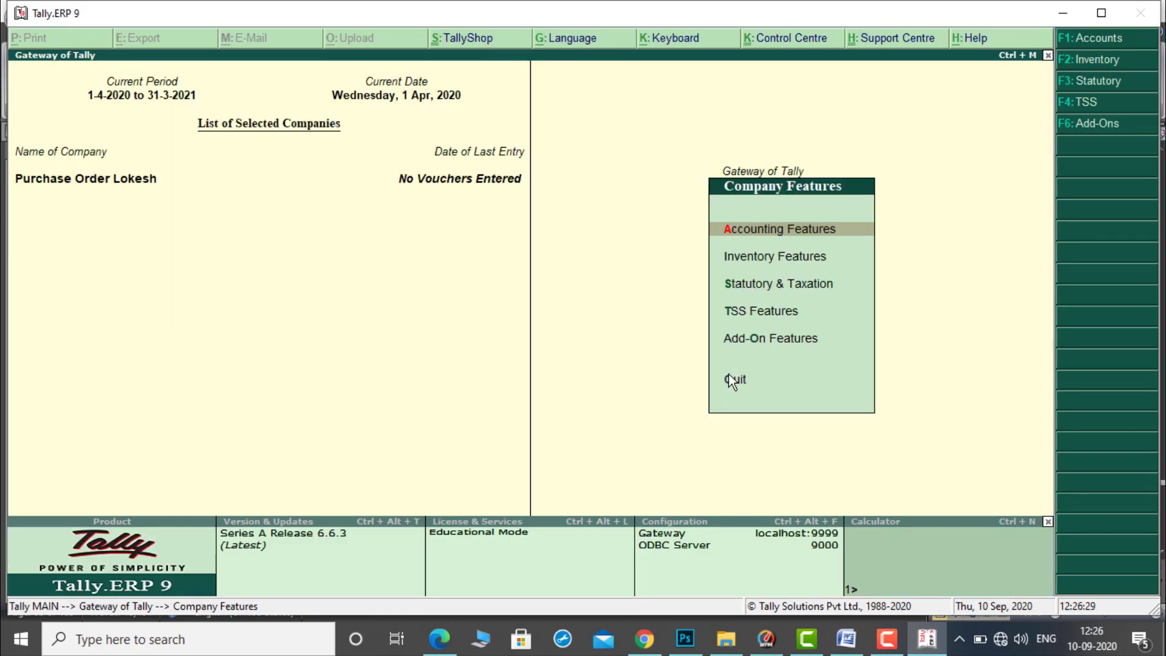
key("Escape")
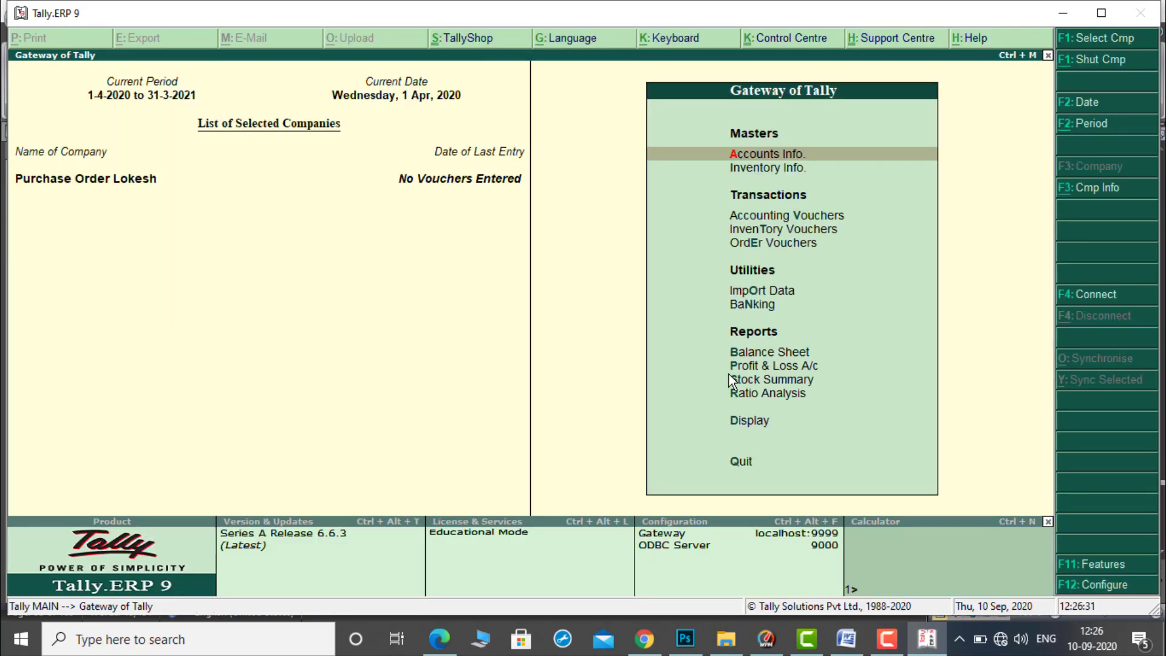
Step: Open the creation form for a single ledger
key("Return")
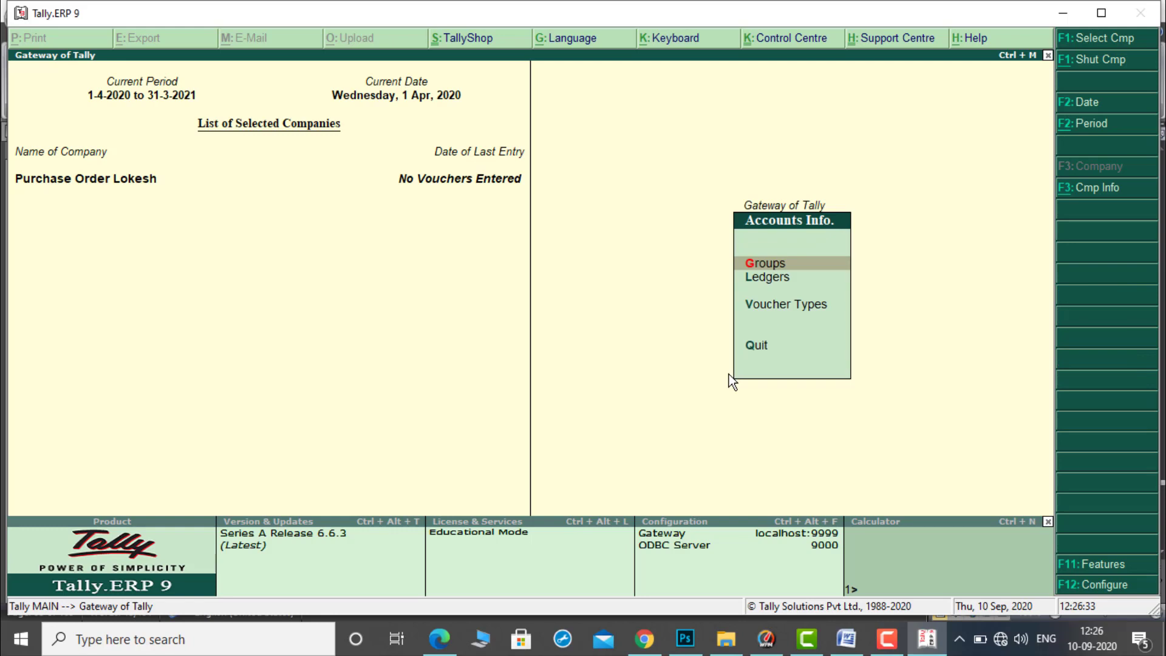
key("Down")
key("Return")
key("Return")
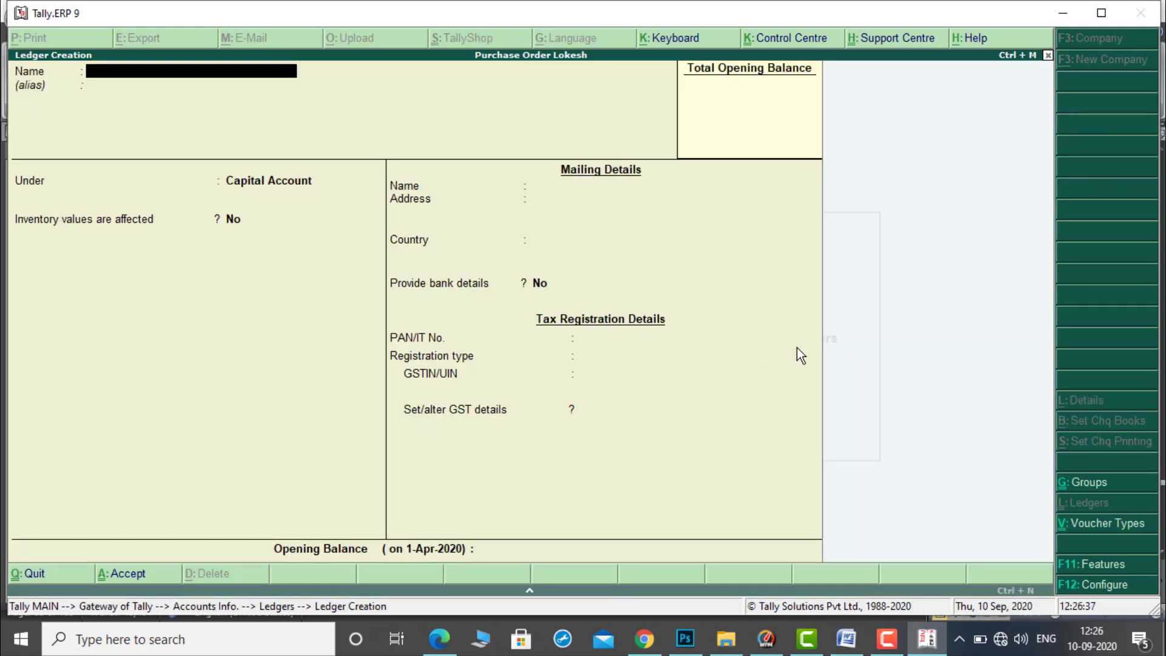
Step: Switch to the exercise document in Word, check the purchase order's GST rate, and return to Tally
left_click(846, 639)
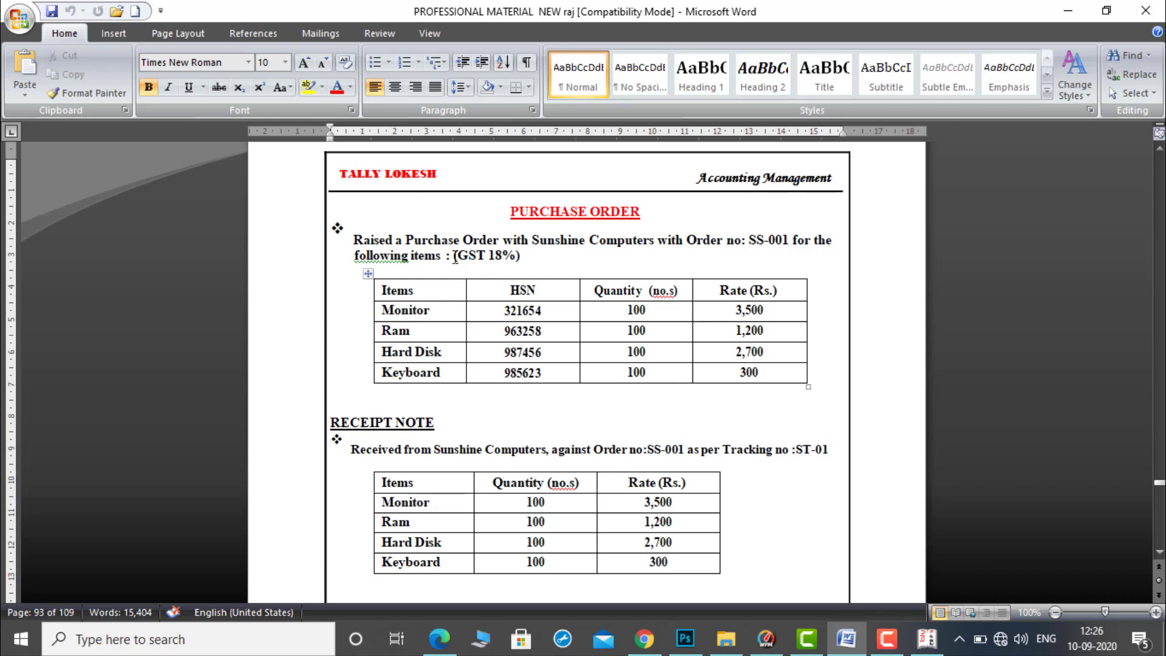
left_click_drag(454, 257, 524, 257)
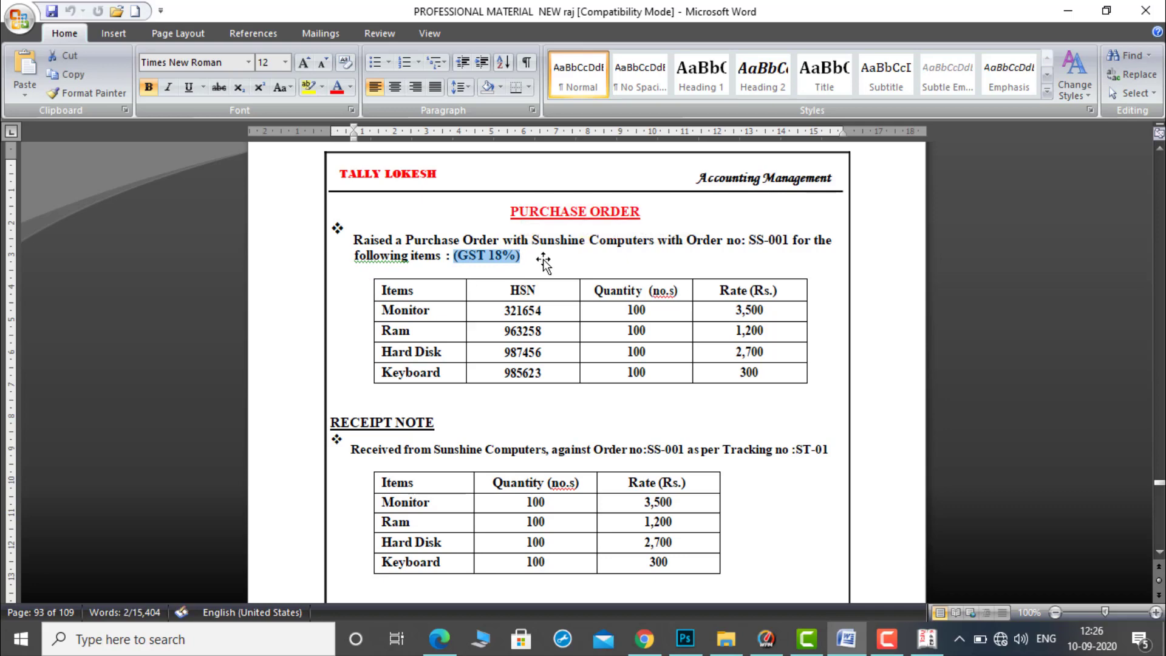
left_click(543, 259)
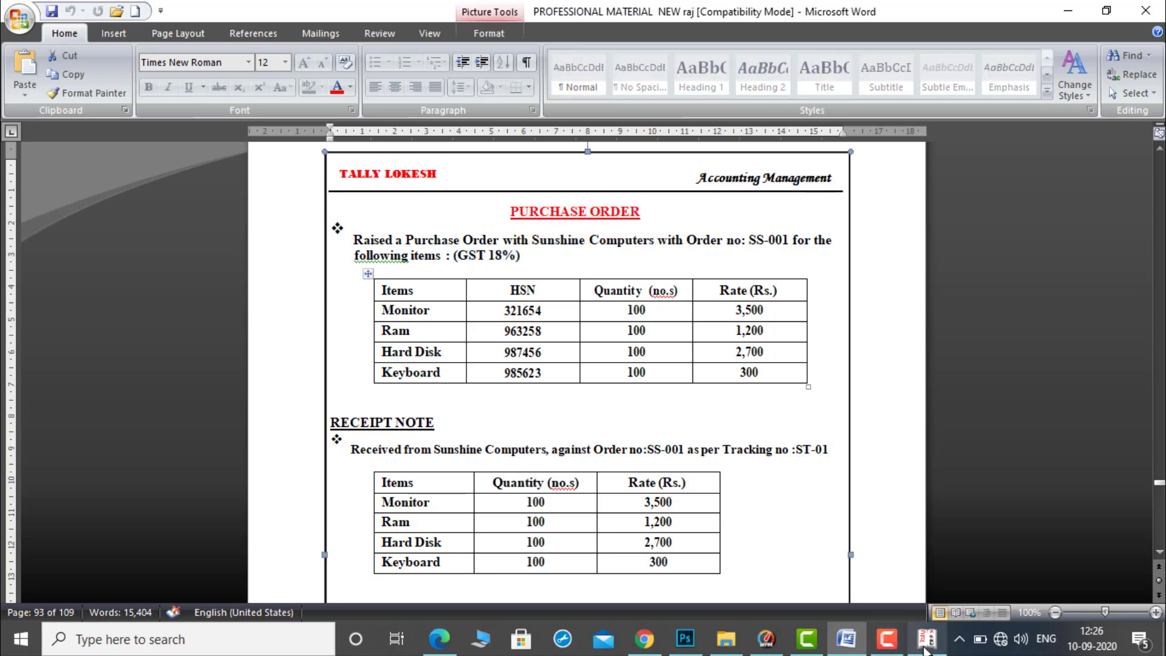
left_click(926, 645)
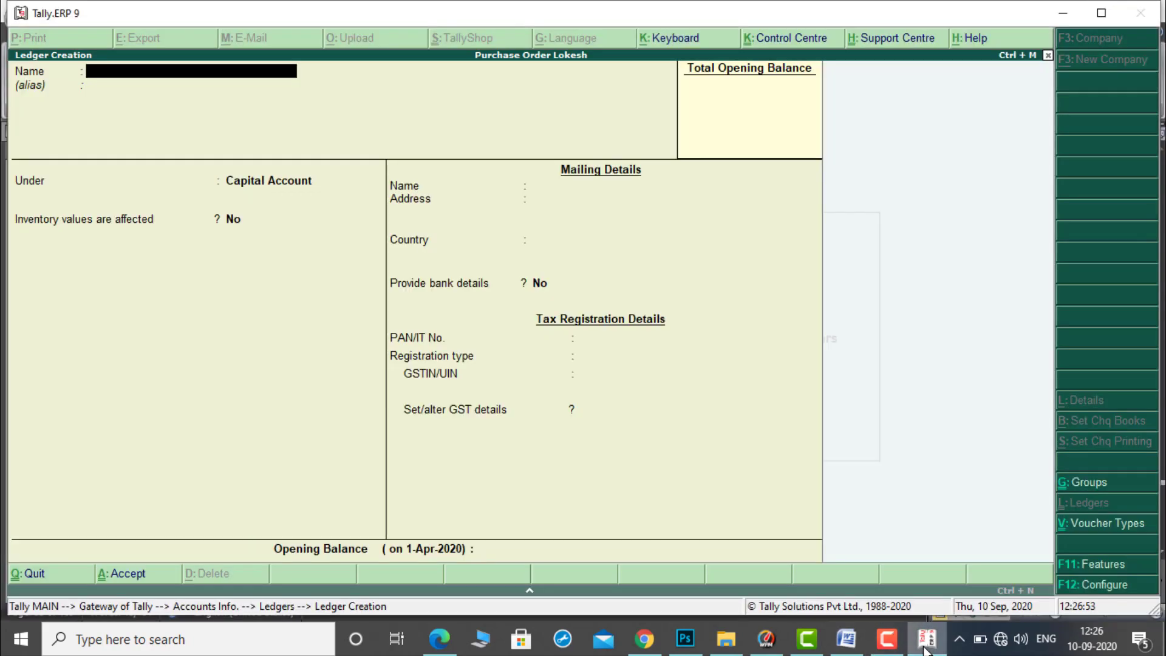
Step: Name the new ledger Purchase and place it under Purchase Accounts
type("Purchase")
key("Return")
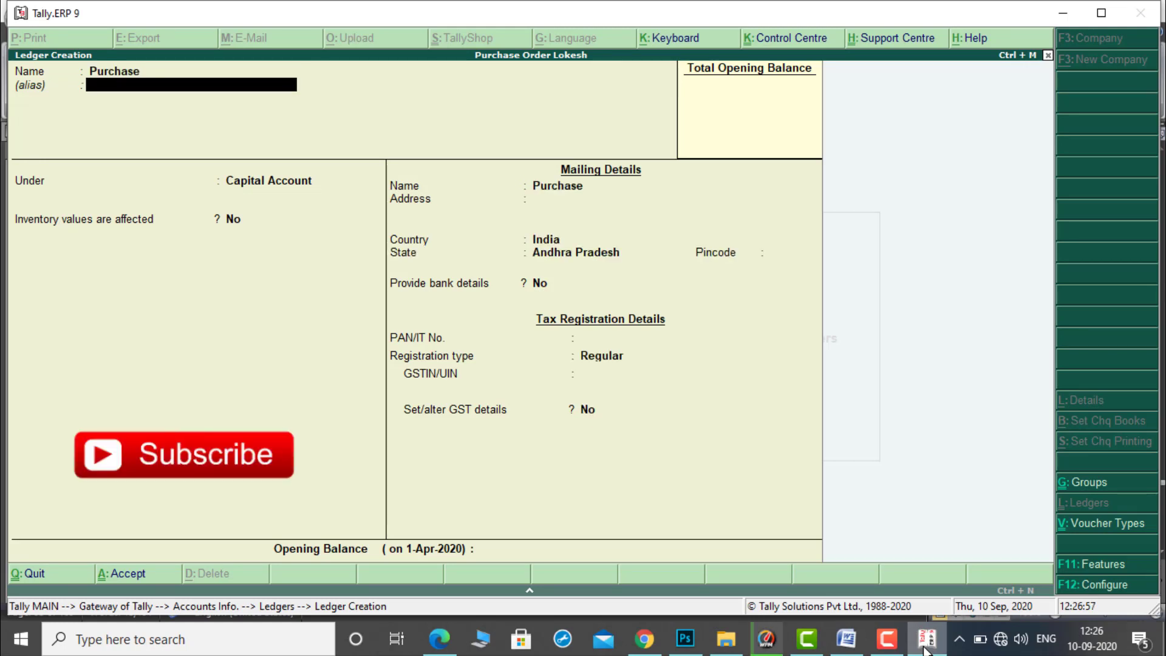
key("Return")
type("Pu")
key("Return")
Step: Keep inventory values affected and GST applicable for the Purchase ledger, set the type of supply to Goods, and save it
key("Return")
key("Return")
key("Return")
key("Return")
key("Up")
key("Return")
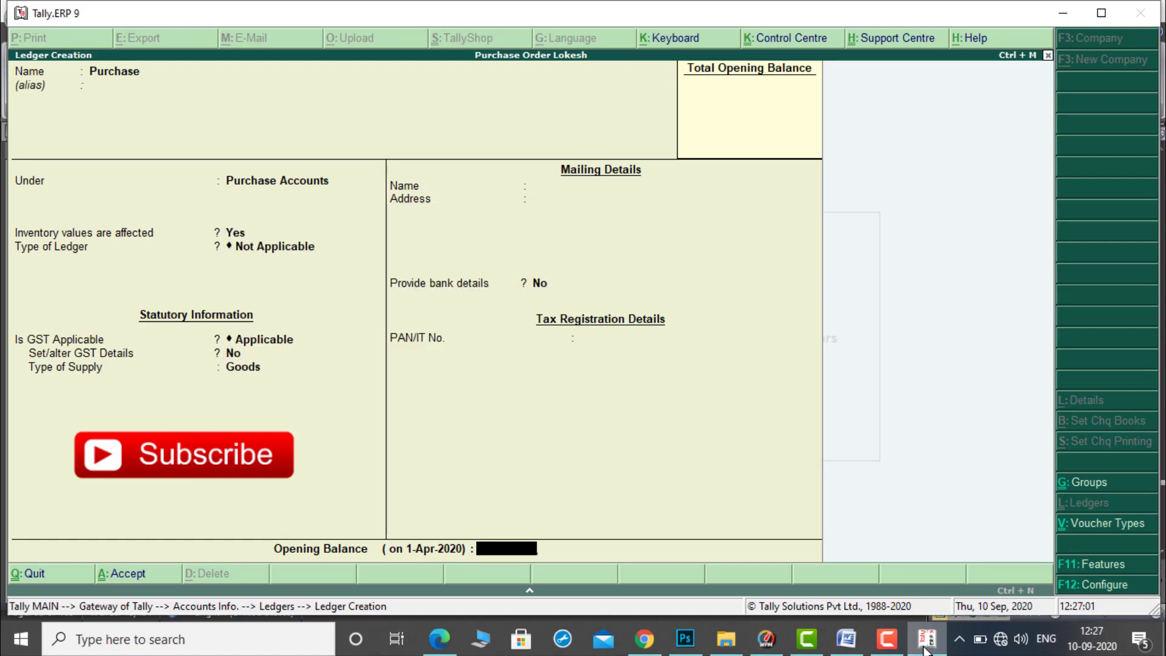
key("Return")
key("Return")
Step: Name a new ledger Sunshine Computers and place it under Sundry Creditors
type("Sunshine")
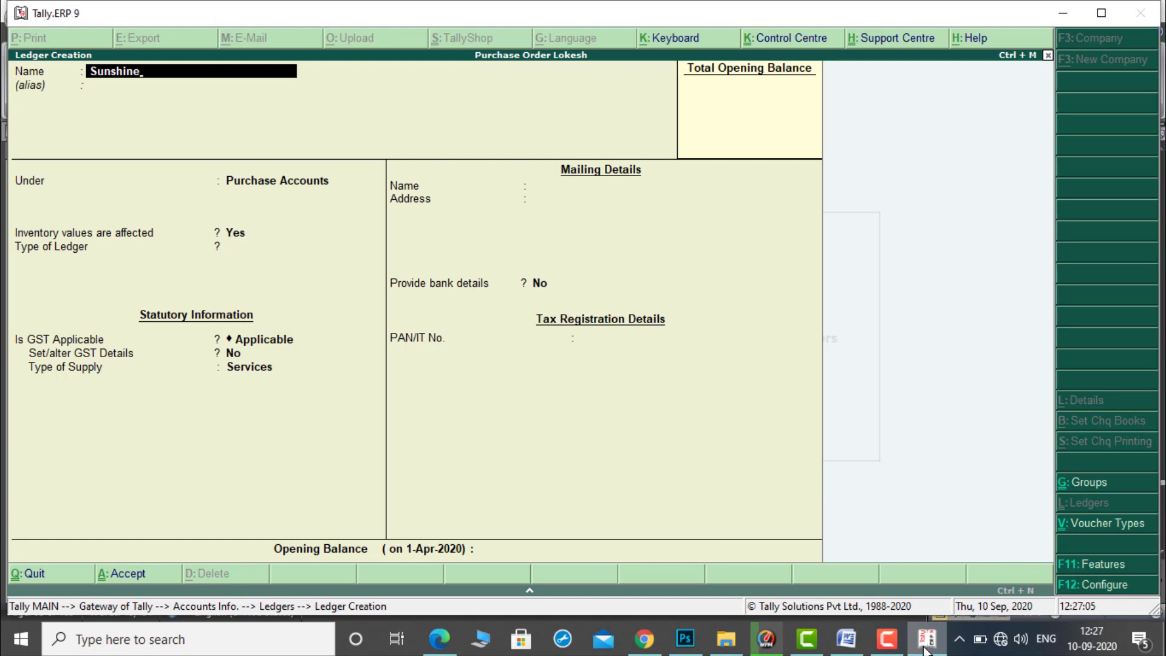
type(" Compu")
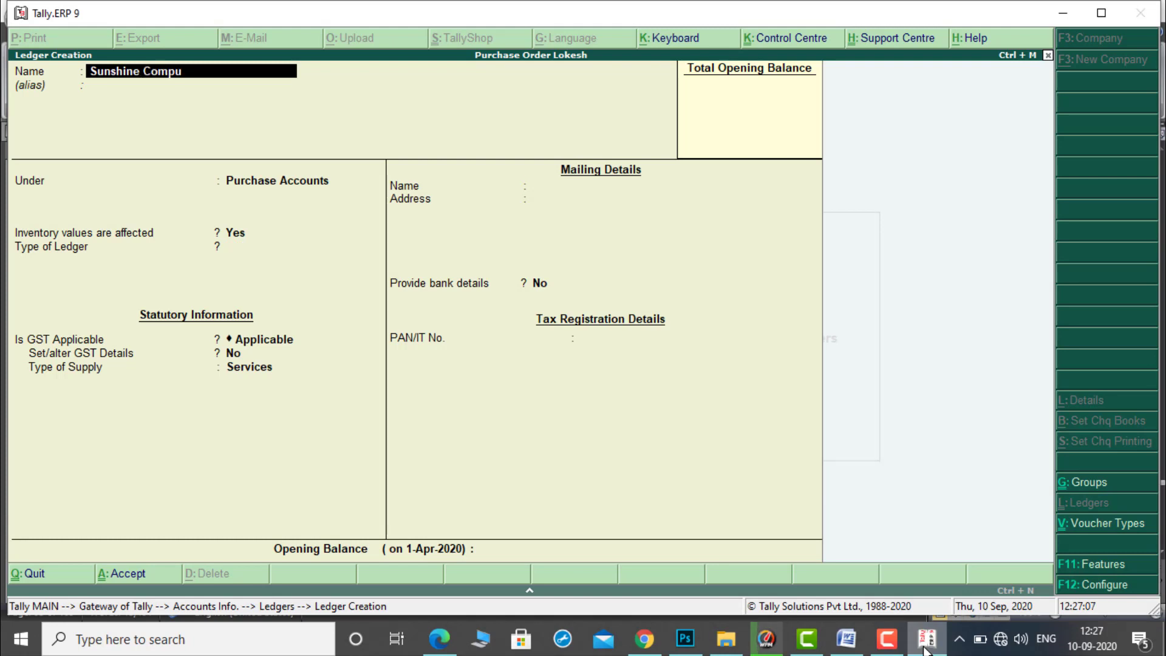
type("ters")
key("Return")
key("Return")
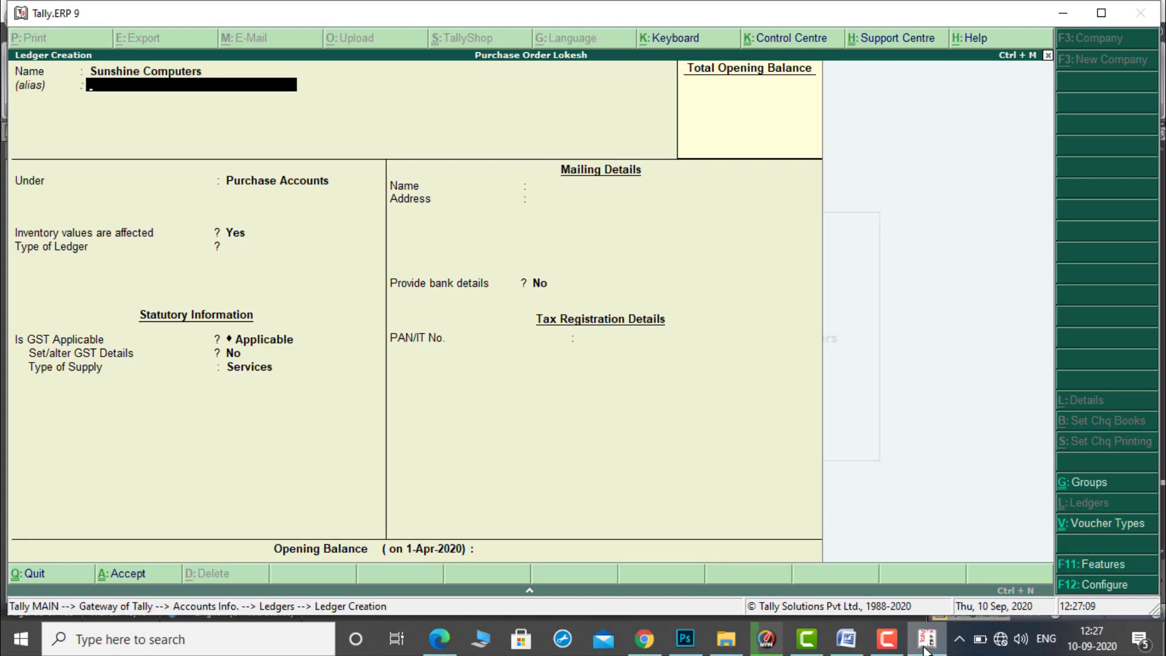
type("Sun")
key("Return")
Step: Keep India, Andhra Pradesh and Regular registration for Sunshine Computers, enter the supplier's GSTIN, and save the ledger
key("Return")
key("Return")
key("Return")
key("Return")
key("Return")
key("Return")
key("Return")
key("Return")
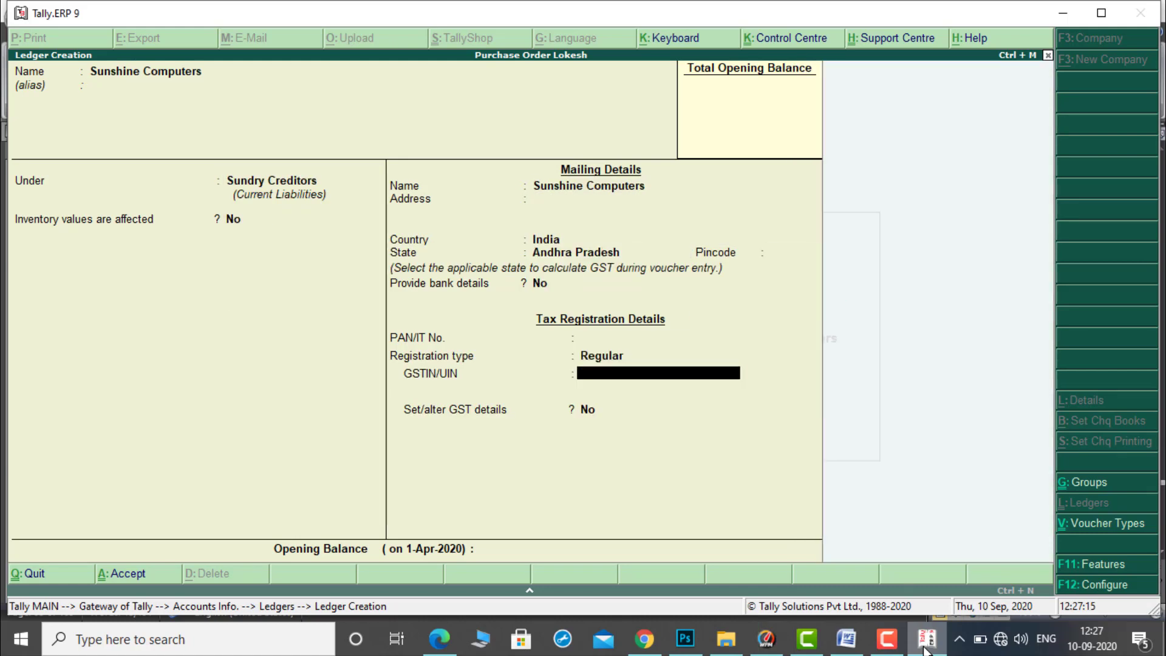
type("37DFSDS1234A1Z9")
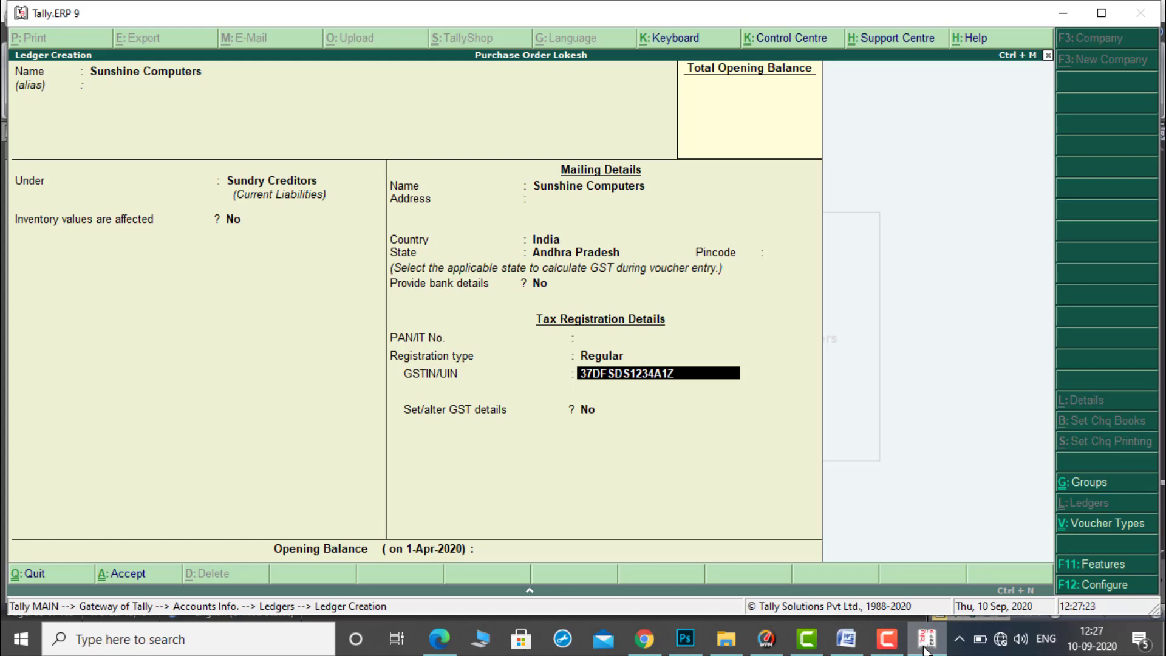
key("Return")
key("Return")
key("Return")
key("Return")
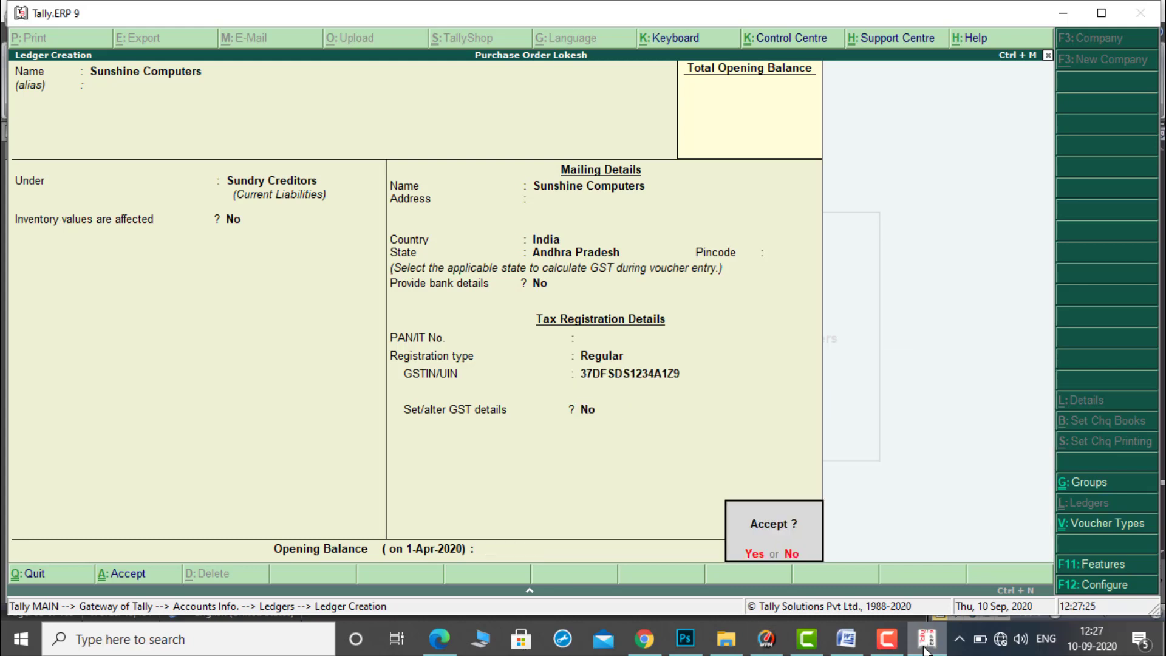
key("Return")
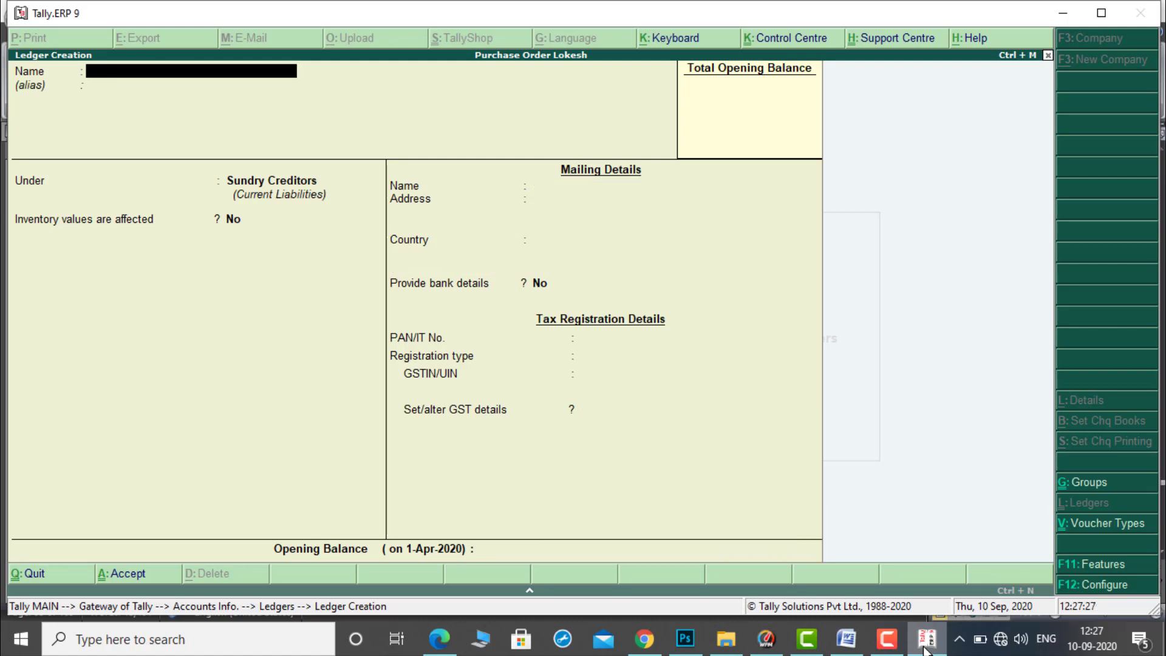
Step: Name a new ledger Cgst and place it under Duties & Taxes
type("Cgst")
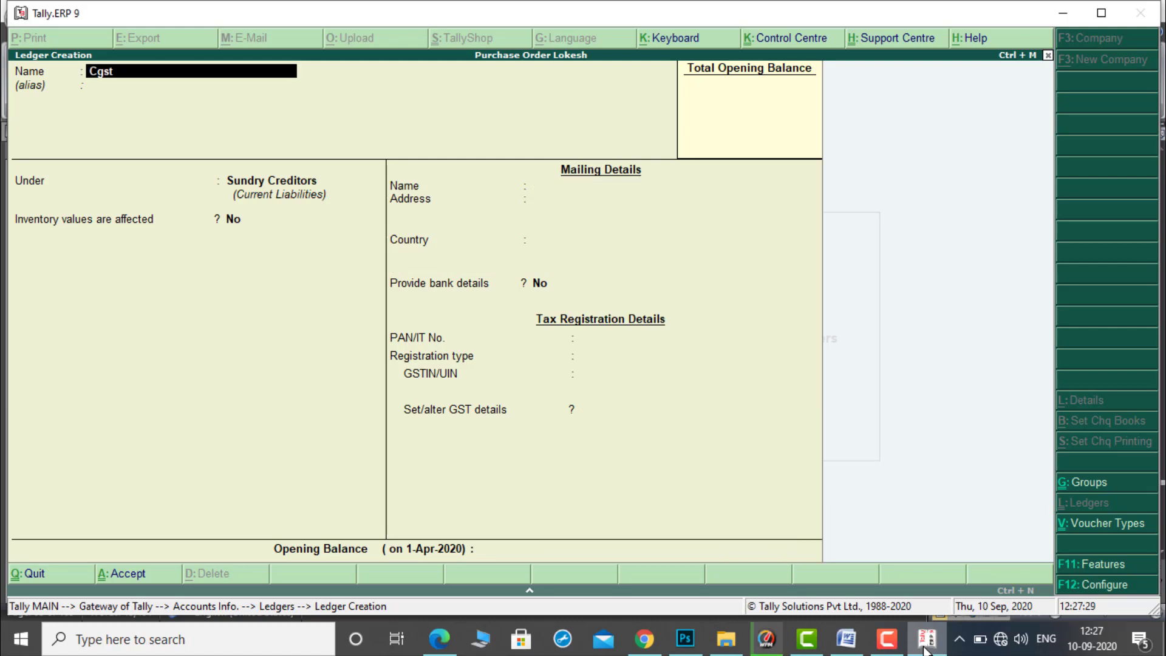
key("Return")
key("Return")
type("D")
key("Down")
key("Down")
key("Down")
key("Return")
Step: Set the Cgst ledger's duty type to GST and tax type to Central Tax, keep 0 % calculation, and save it
key("Up")
key("Return")
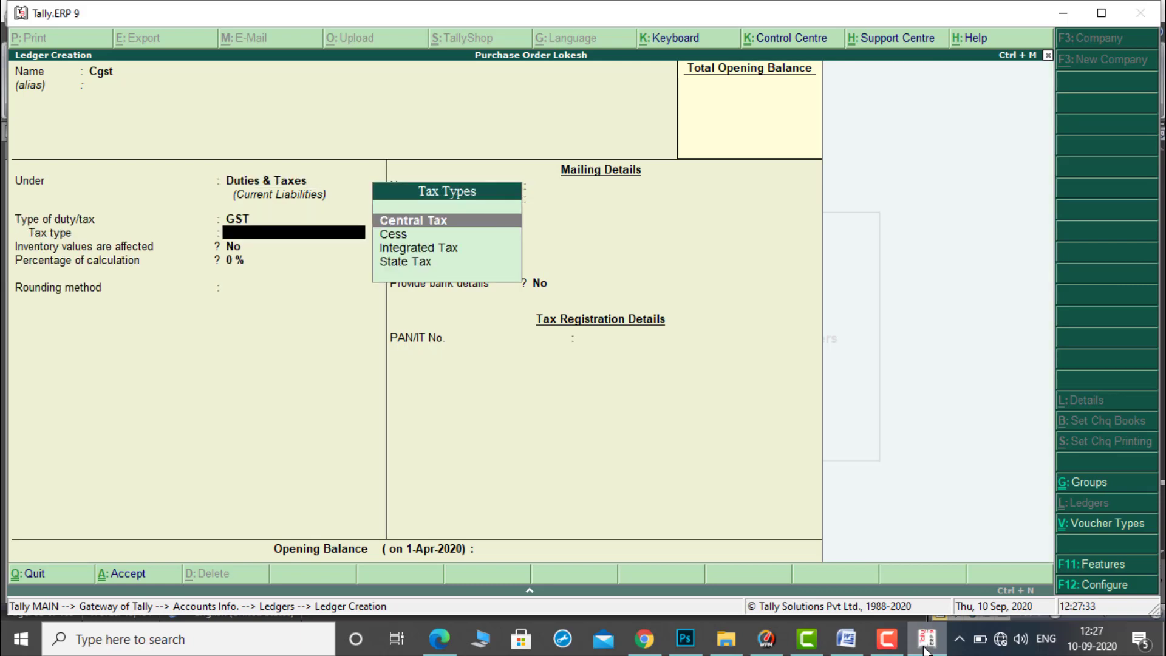
key("Down")
key("Return")
key("BackSpace")
key("Up")
key("Return")
key("Return")
key("Return")
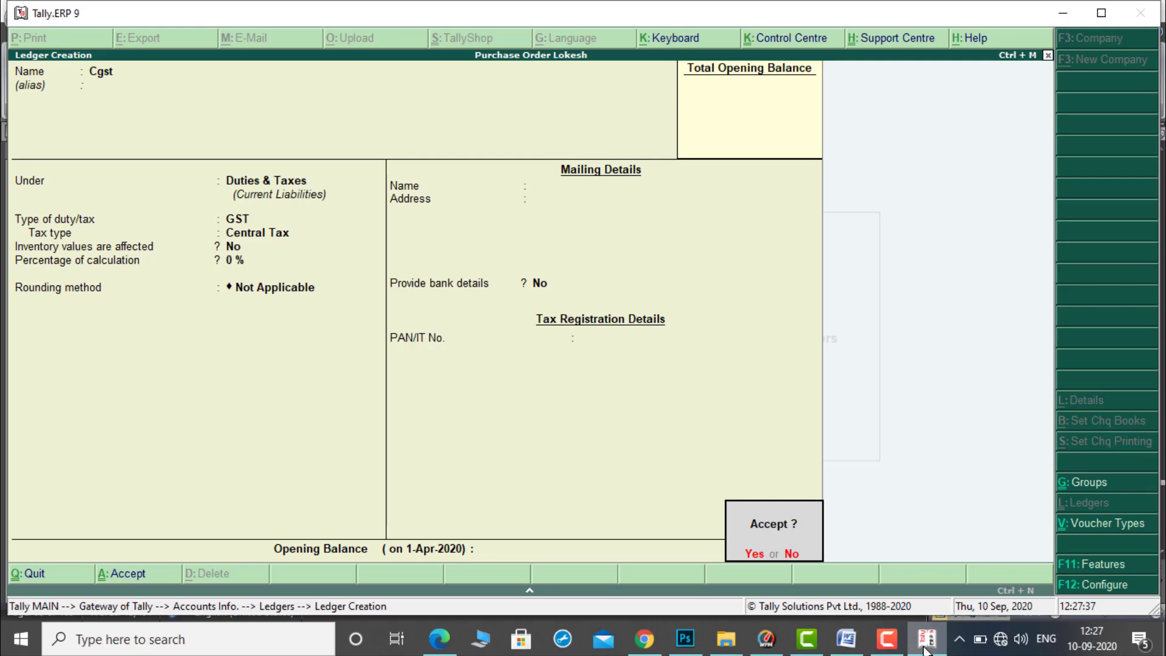
key("Return")
Step: Name a new ledger Sgst and keep it under Duties & Taxes
type("Sgst")
key("Return")
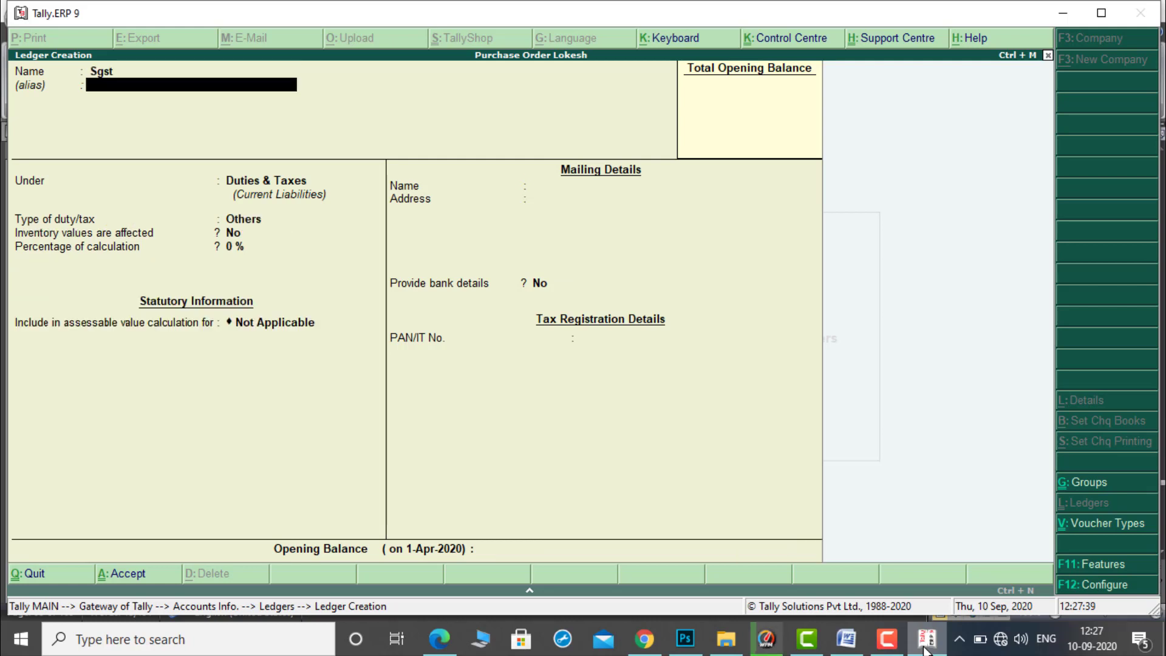
key("Return")
key("Return")
Step: Set the Sgst ledger's duty type to GST and tax type to State Tax, save it, and leave ledger creation
key("Up")
key("Return")
key("Down")
key("Down")
key("Down")
key("Return")
key("Return")
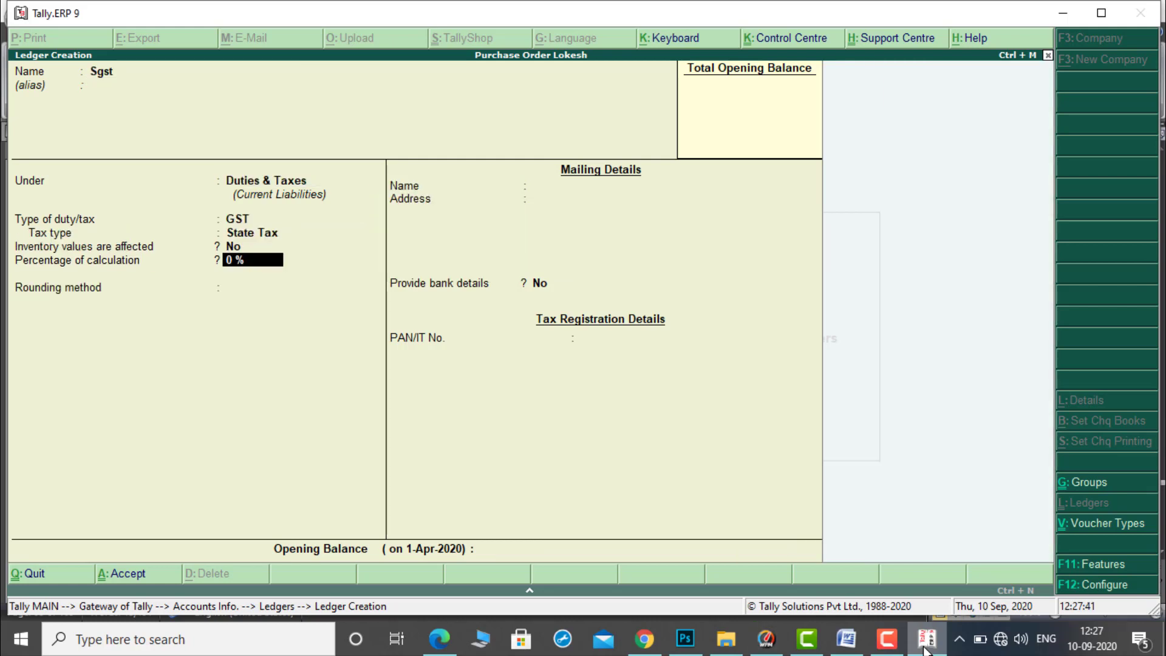
key("Return")
key("Return")
key("Return")
key("Return")
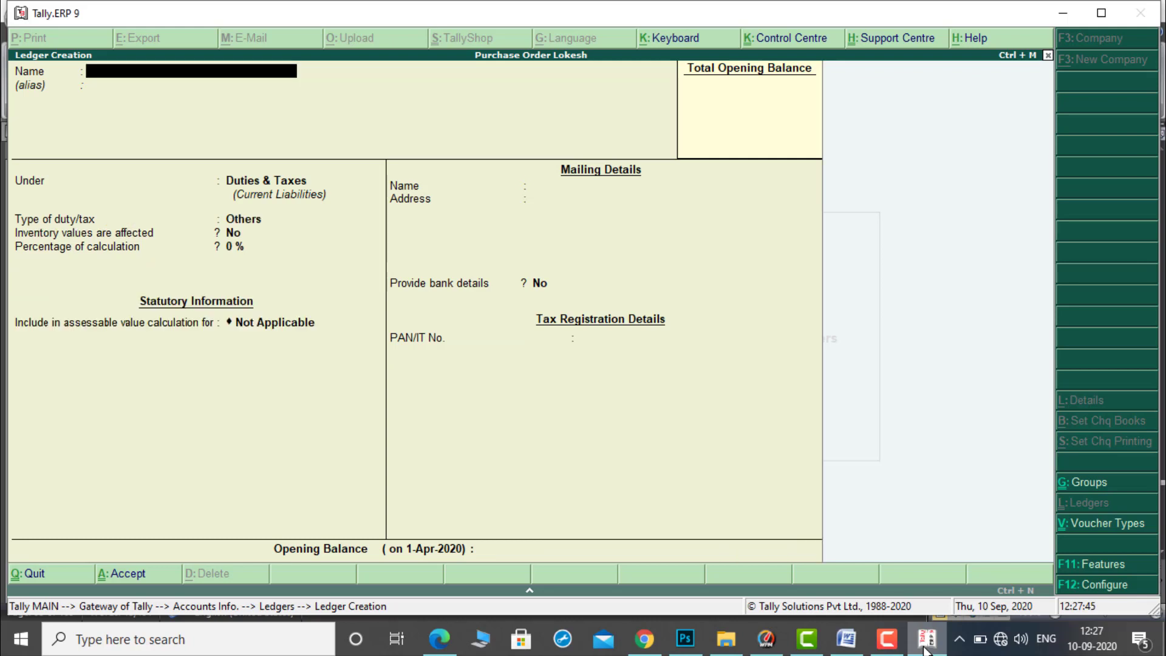
key("Escape")
key("Return")
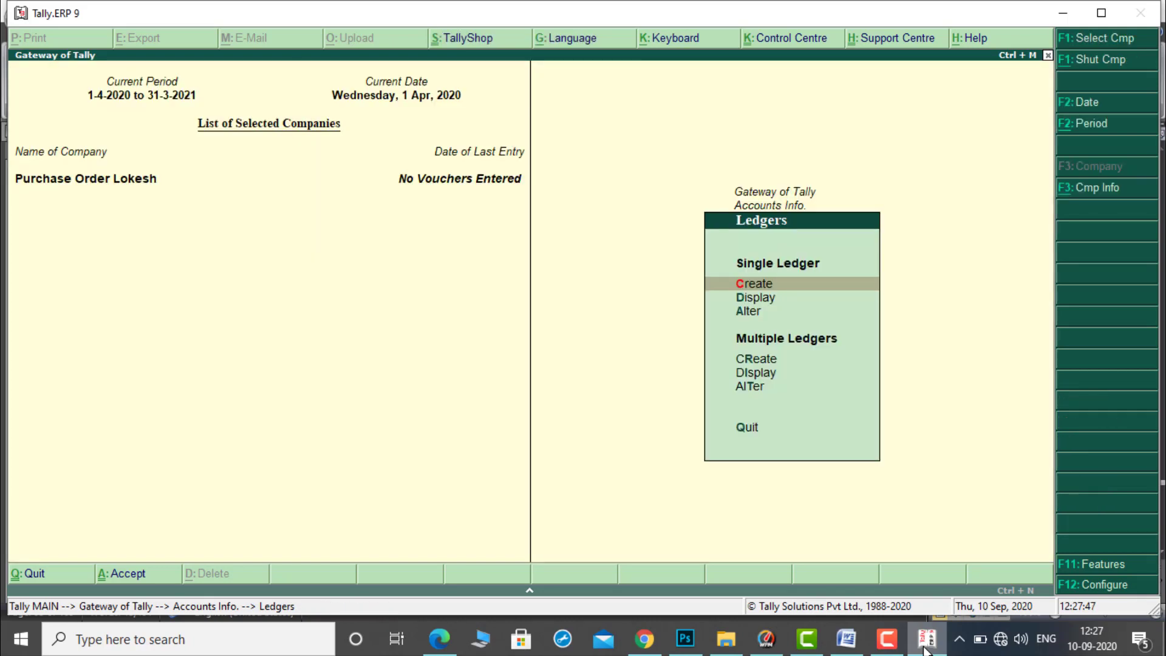
Step: Start a new simple unit of measure in the inventory masters with the symbol nos and no formal name
key("Escape")
key("Escape")
key("Down")
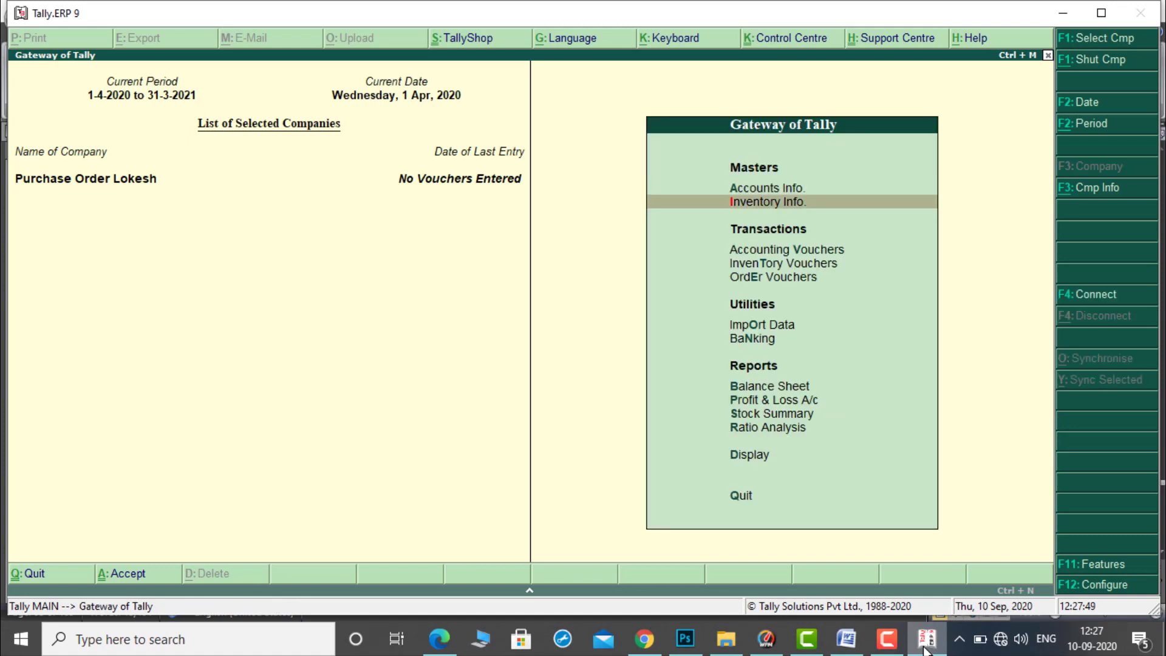
key("Return")
key("Down")
key("Down")
key("Return")
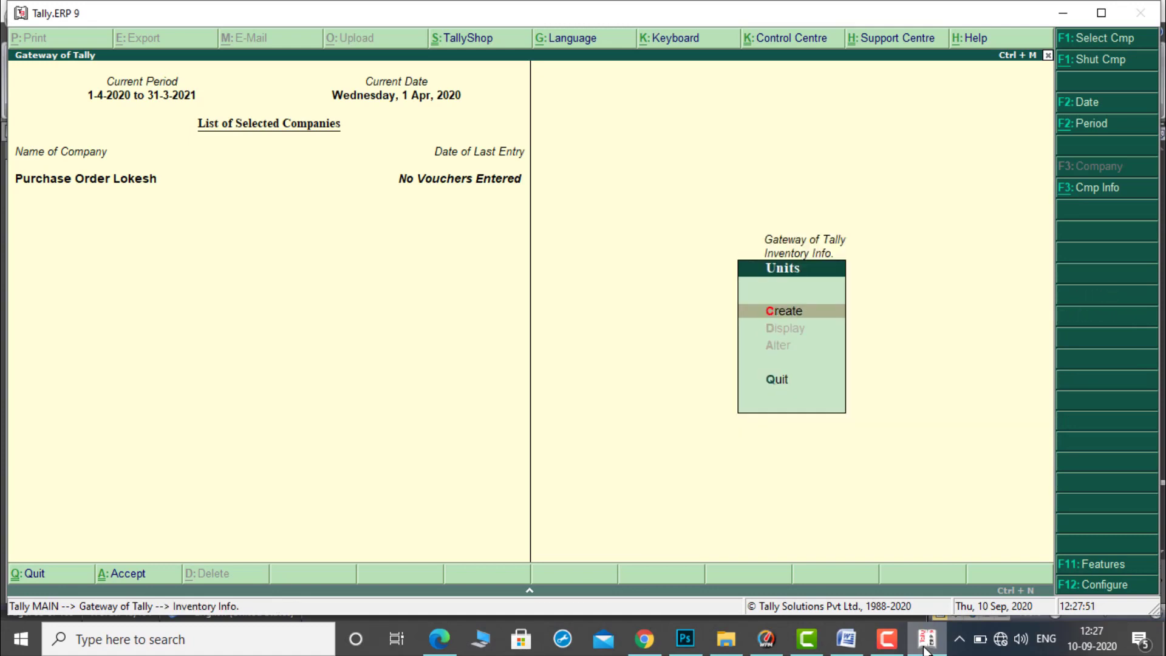
key("Return")
type("nos")
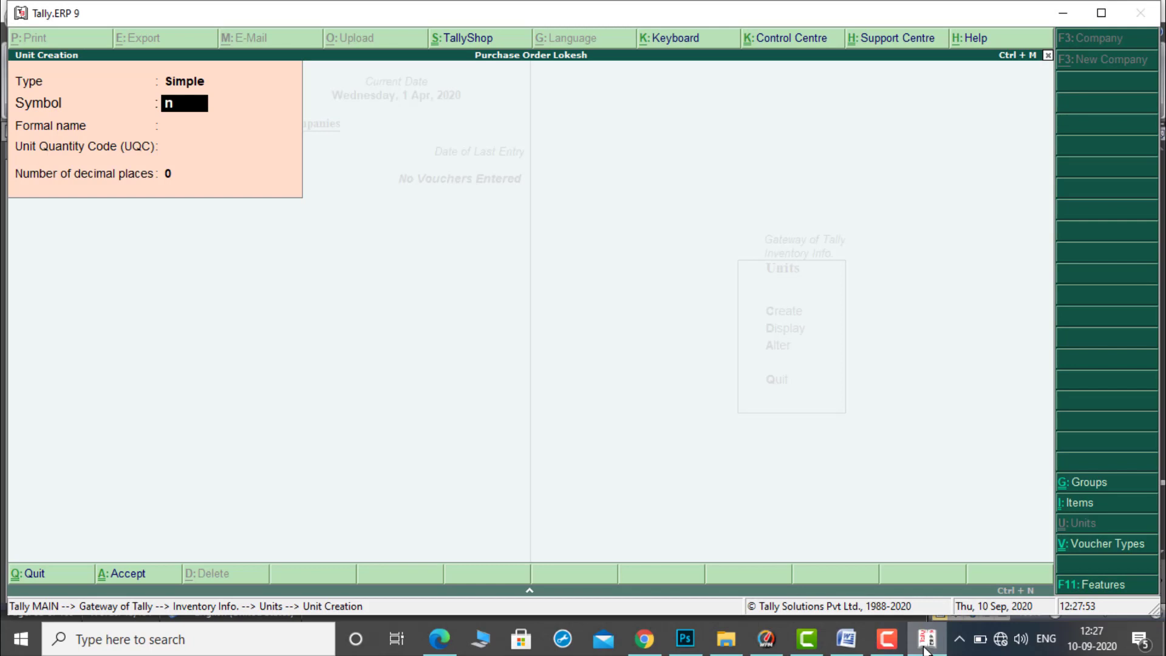
key("Return")
key("Return")
Step: Set the unit quantity code to NOS-NUMBERS with 0 decimal places, save the unit, and leave unit creation
type("no")
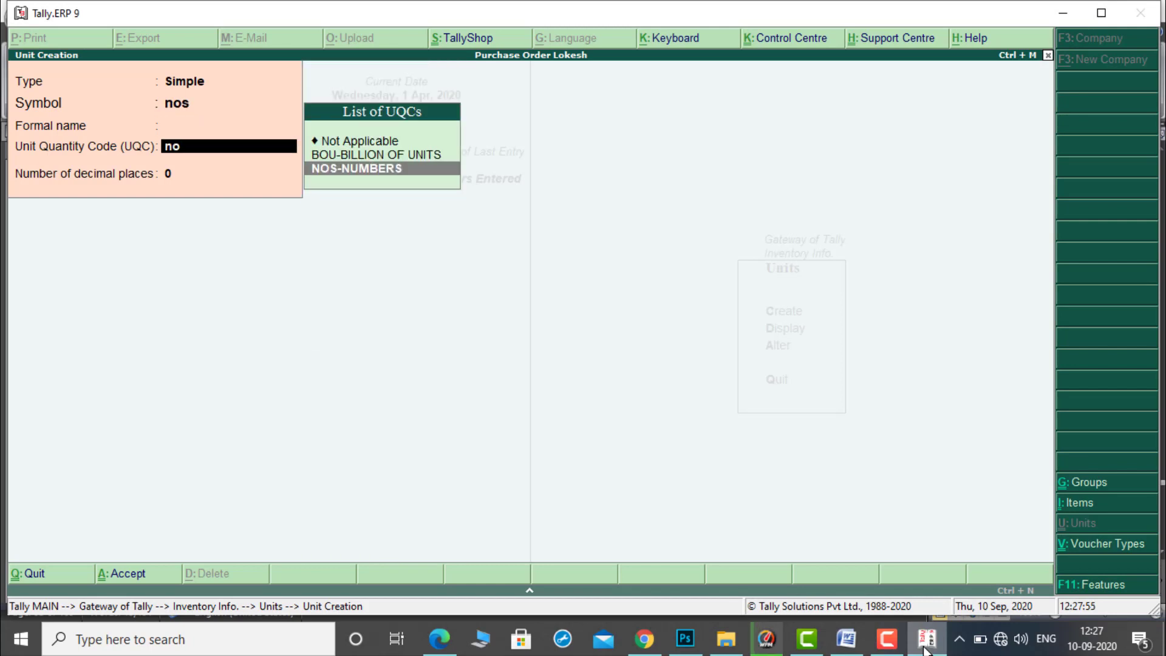
key("Return")
key("Return")
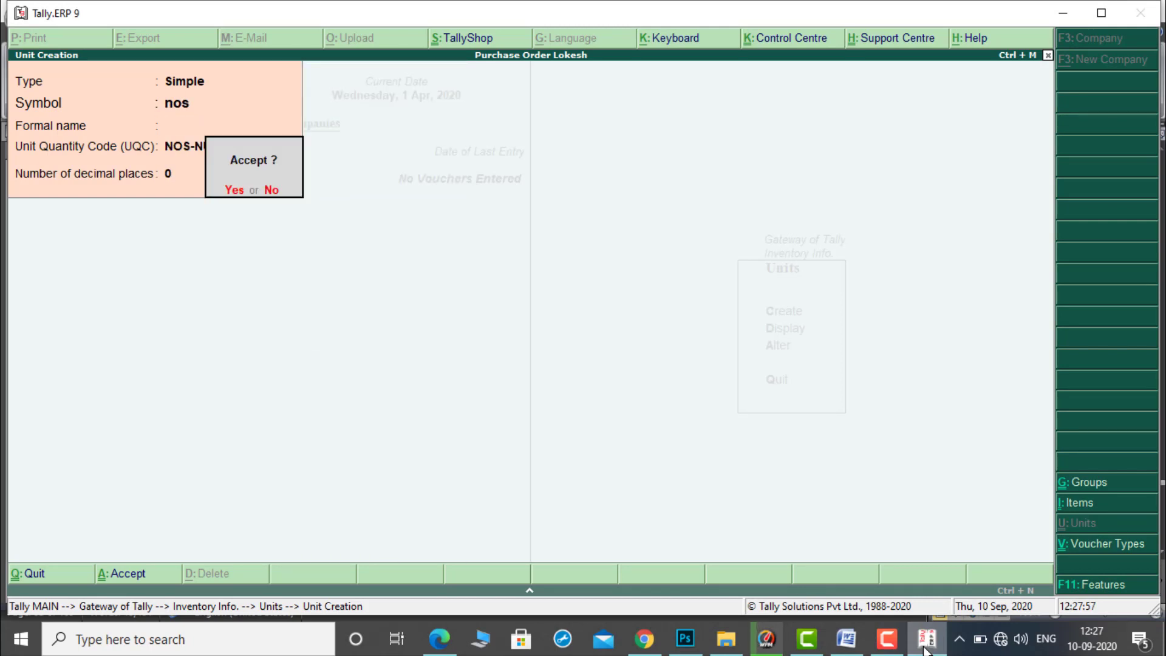
key("Return")
key("Escape")
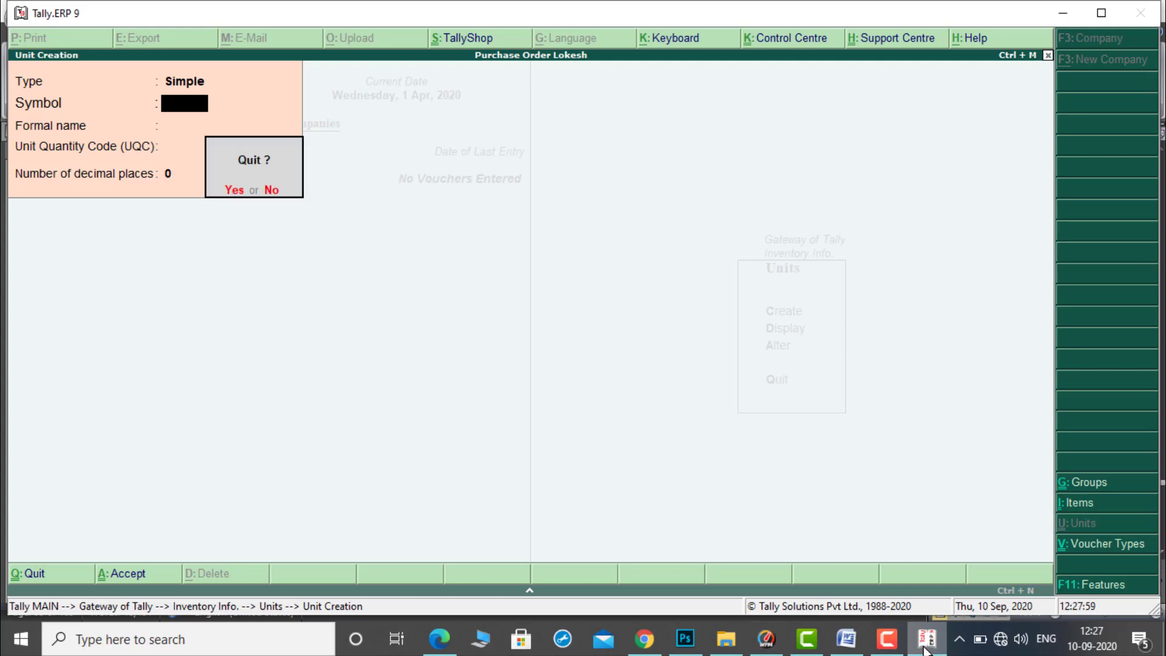
key("Return")
Step: Leave unit creation and create a single stock item named Monitor under Primary with the unit nos
key("Escape")
key("Up")
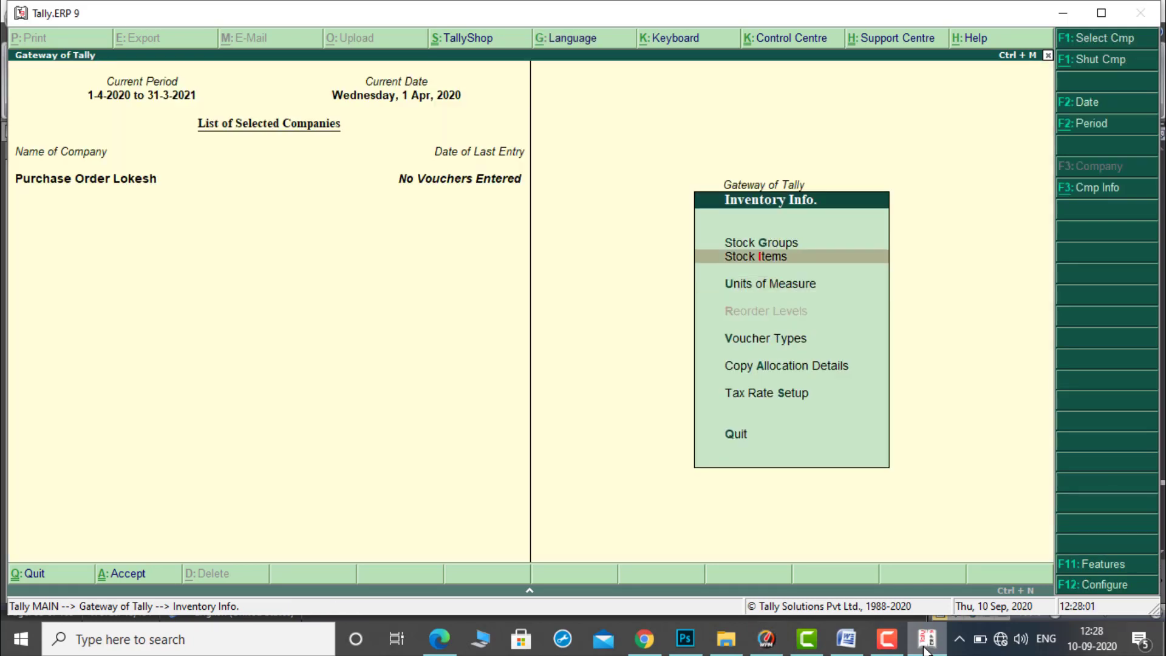
key("Return")
key("Return")
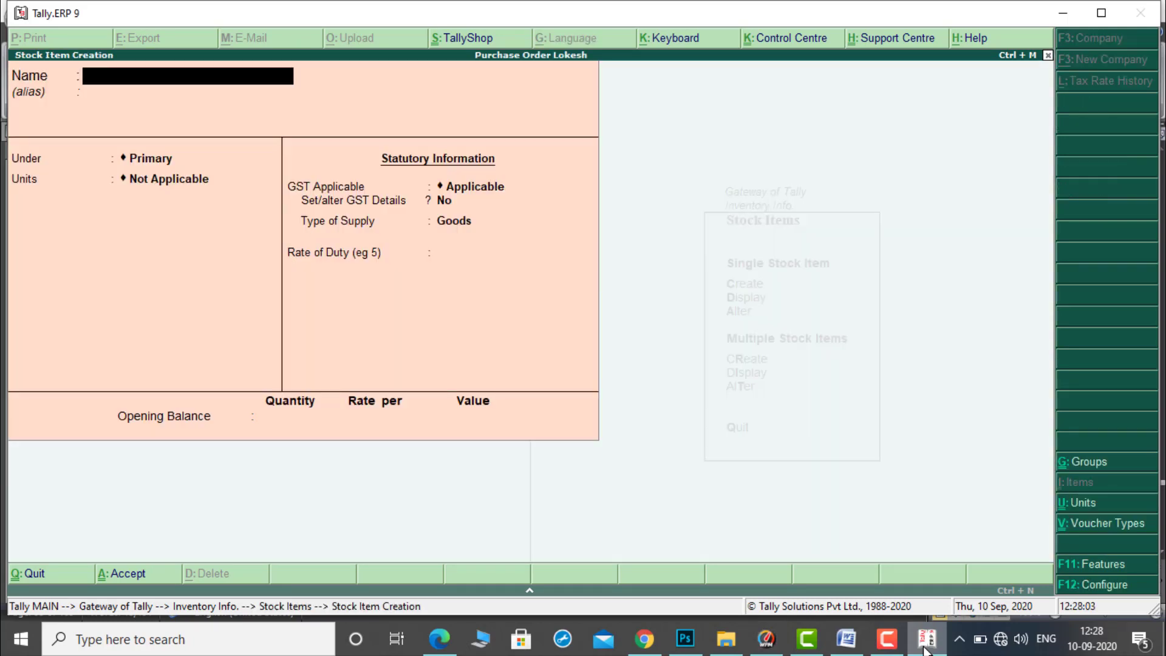
type("Monitor")
key("Return")
key("Return")
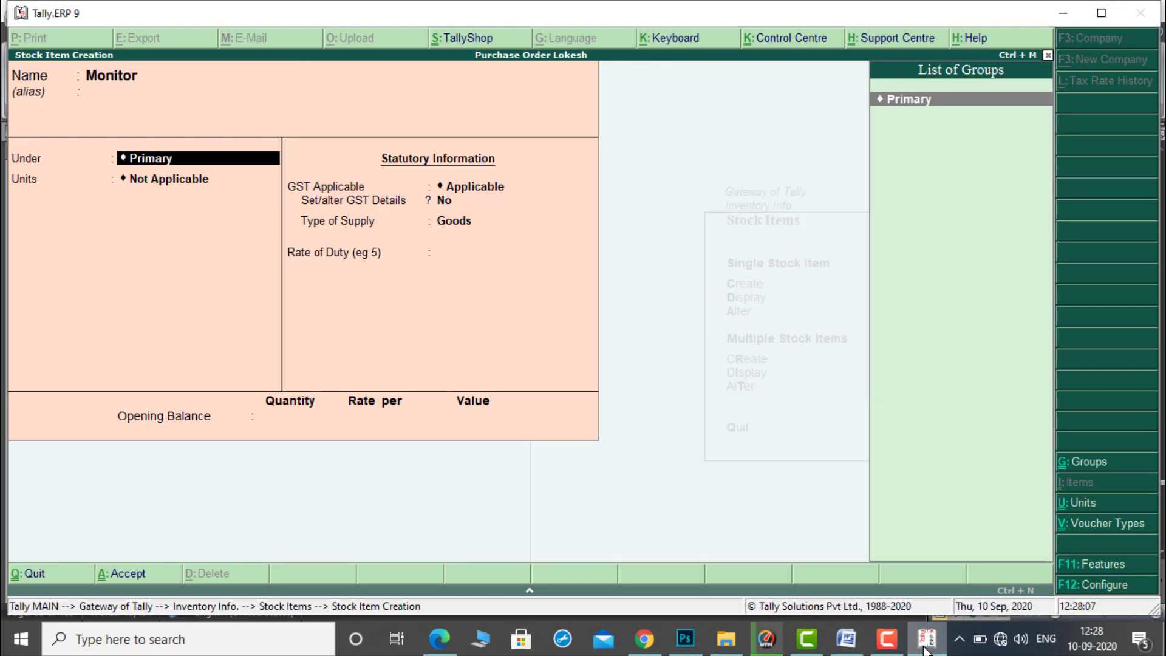
key("Return")
key("Down")
key("Return")
Step: Enable GST details for the Monitor item and start a tax rate history entry applicable from 1-Apr-2020
key("y")
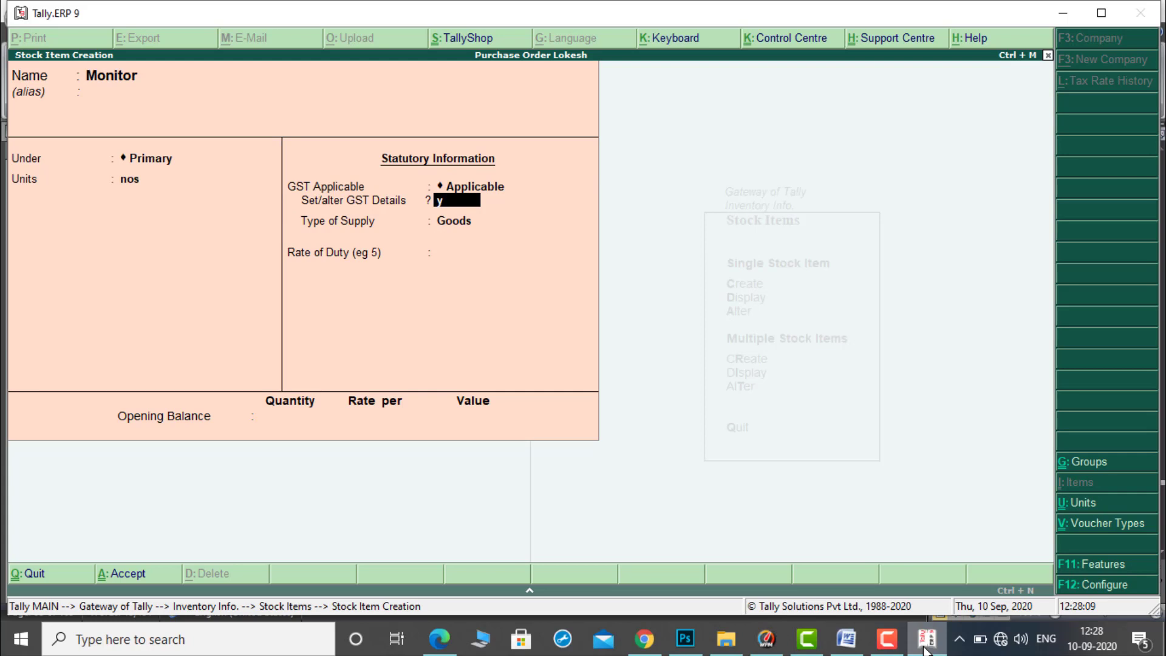
key("Return")
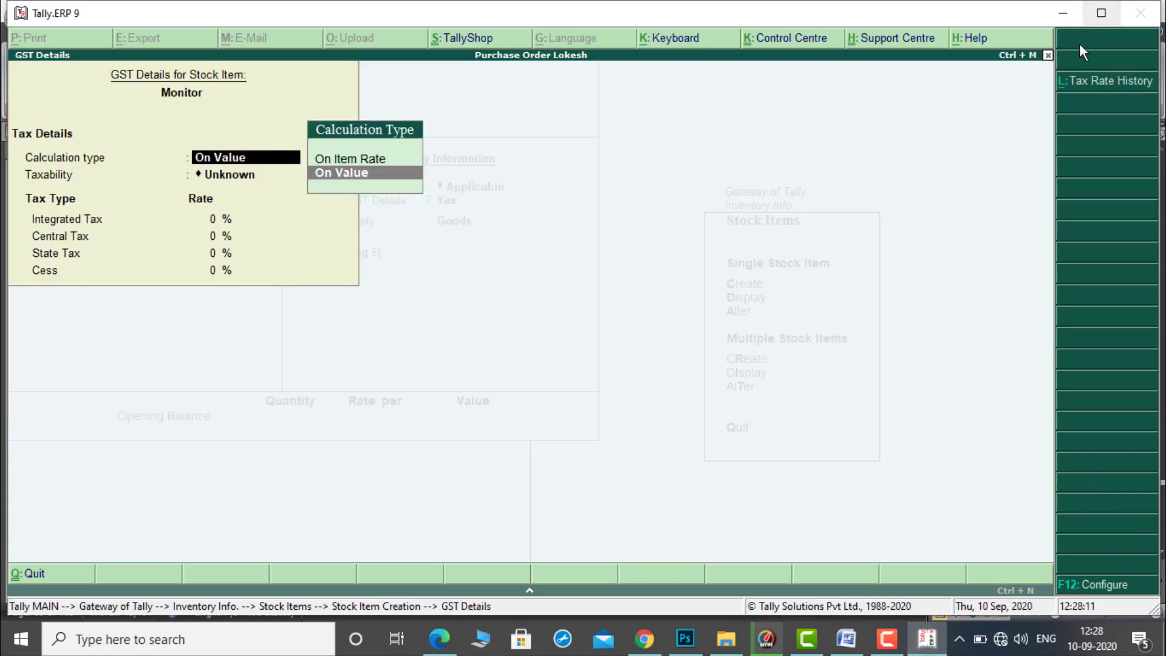
left_click(1099, 85)
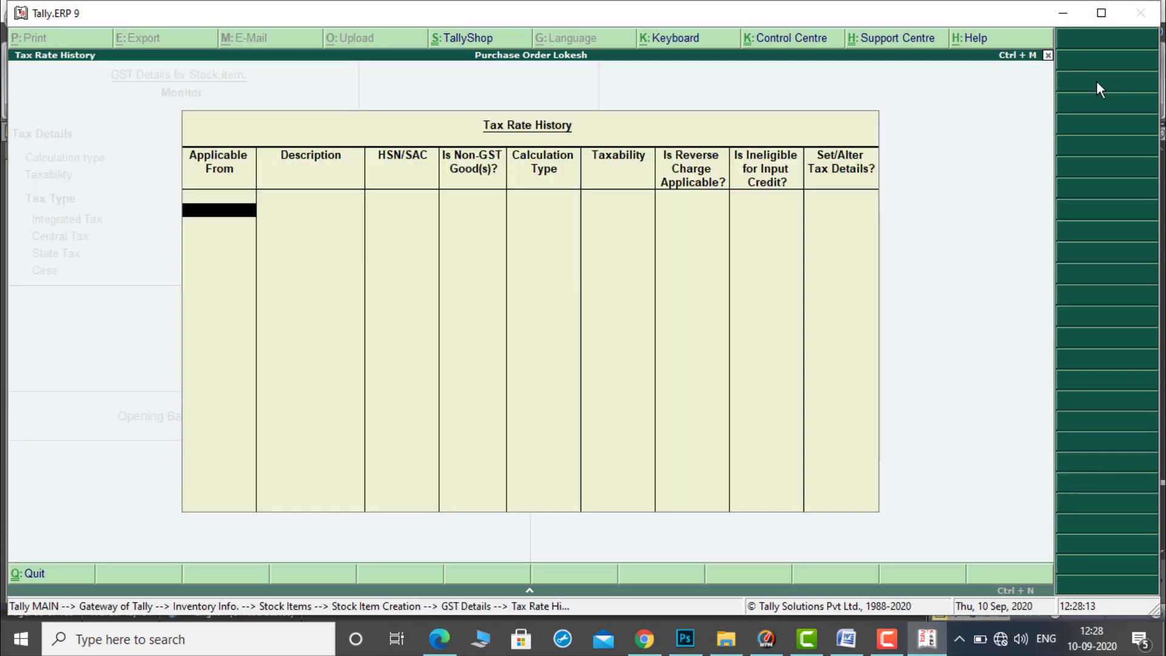
type("1-4")
key("Return")
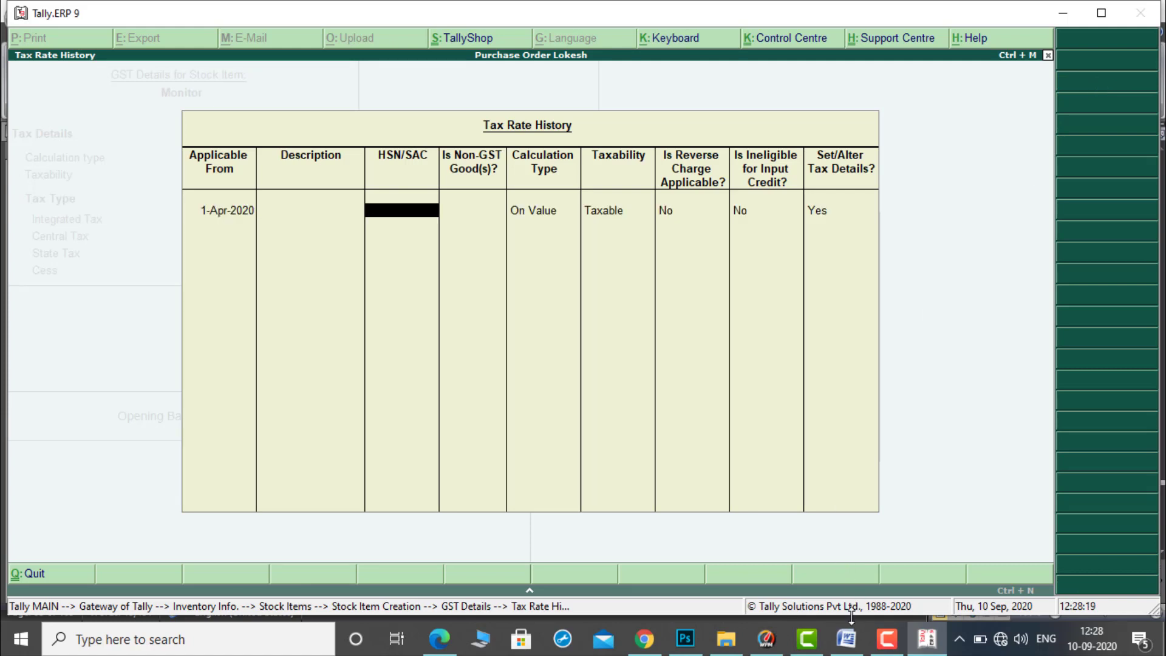
Step: Copy the Monitor's HSN 321654 from the Word document and paste it as the HSN/SAC in Tally's tax rate history
left_click(847, 639)
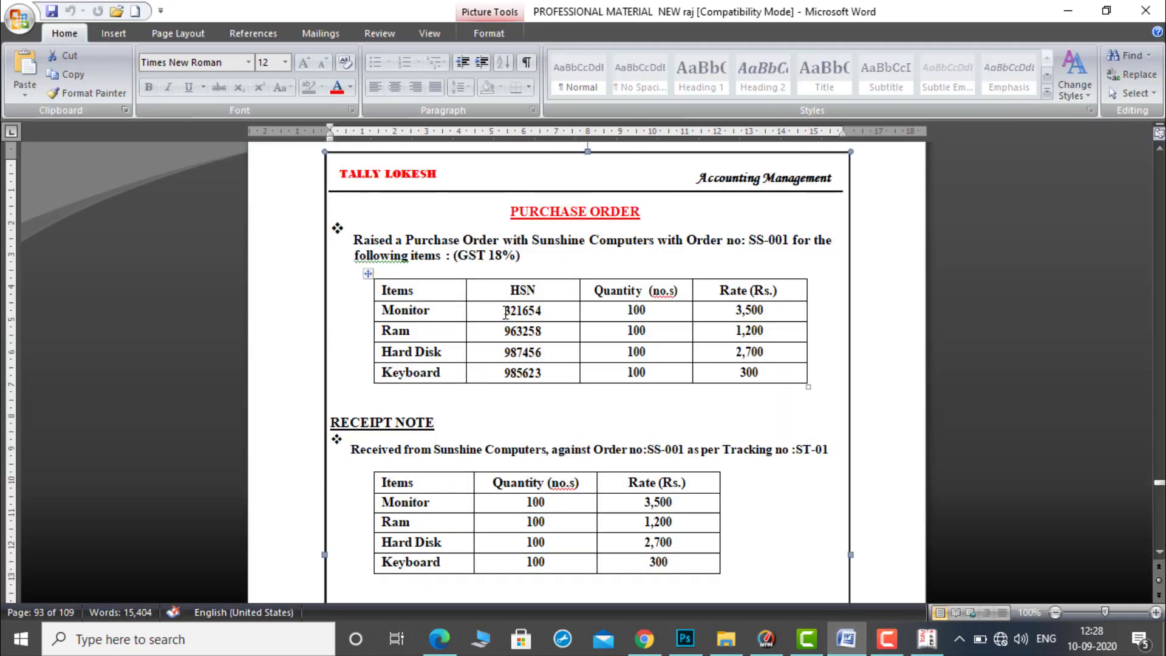
left_click_drag(506, 313, 548, 311)
key("ctrl+c")
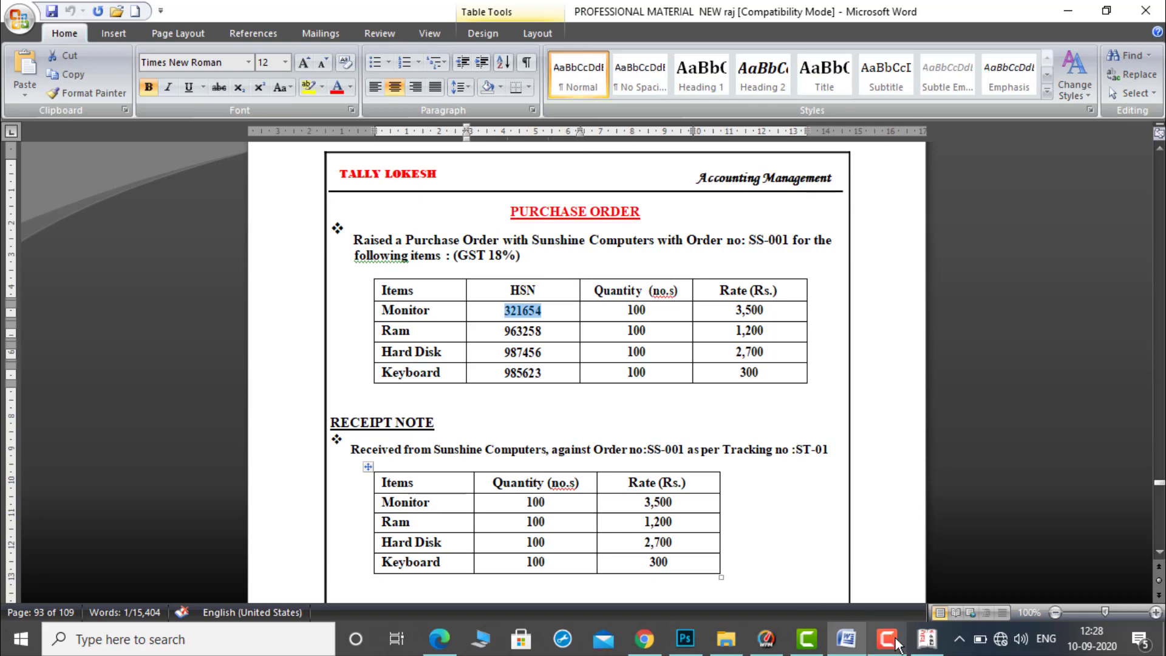
left_click(927, 639)
key("ctrl+alt+v")
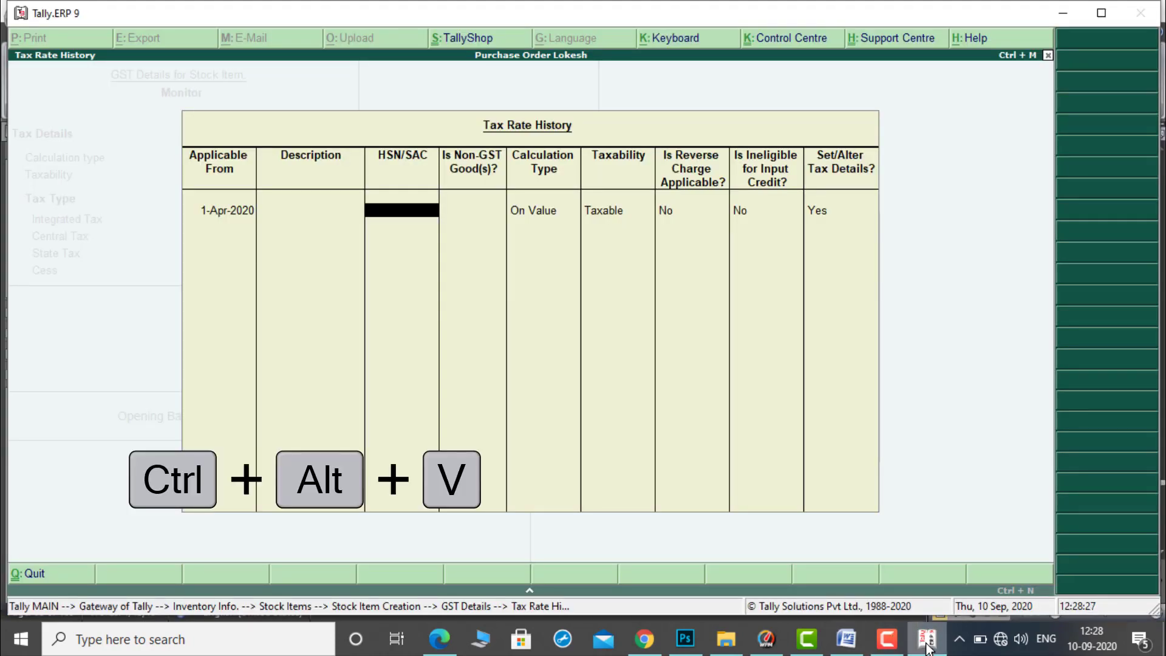
Step: Keep Monitor's tax entry calculated On Value and Taxable, without reverse charge or input credit ineligibility, and proceed to its GST rate details
key("Return")
key("Return")
key("Return")
key("Return")
key("Return")
key("Return")
key("Return")
Step: Set Monitor's integrated tax rate to 18%, accept the GST details, and save the stock item
type("18")
key("Return")
key("Return")
key("Return")
key("Return")
key("Escape")
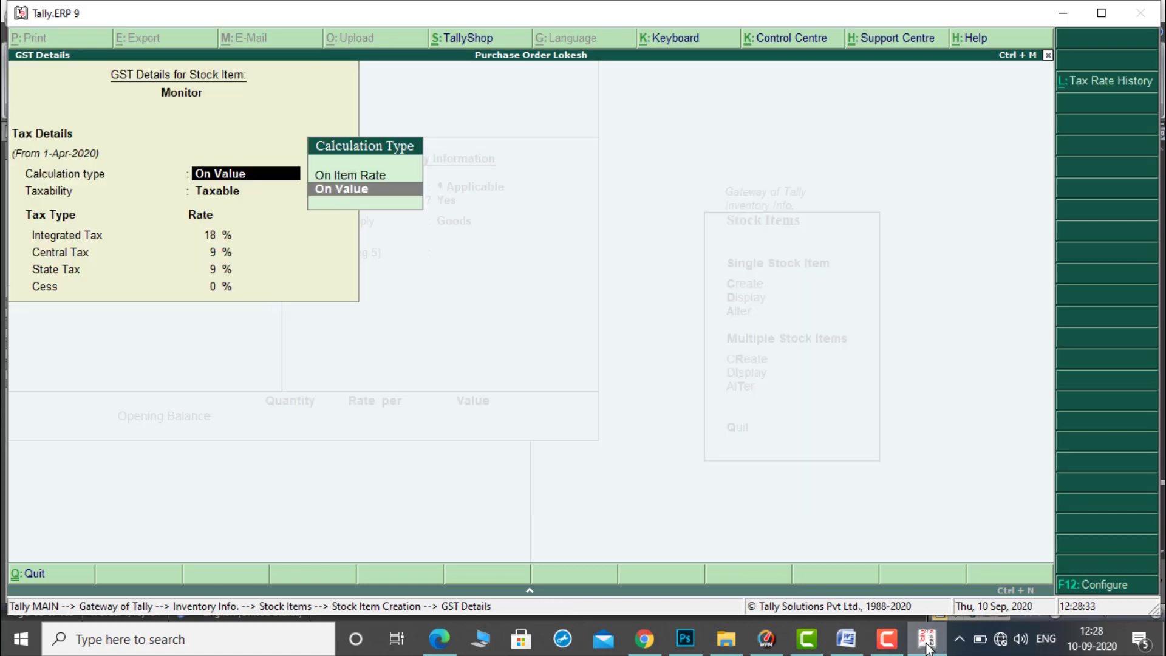
key("ctrl+a")
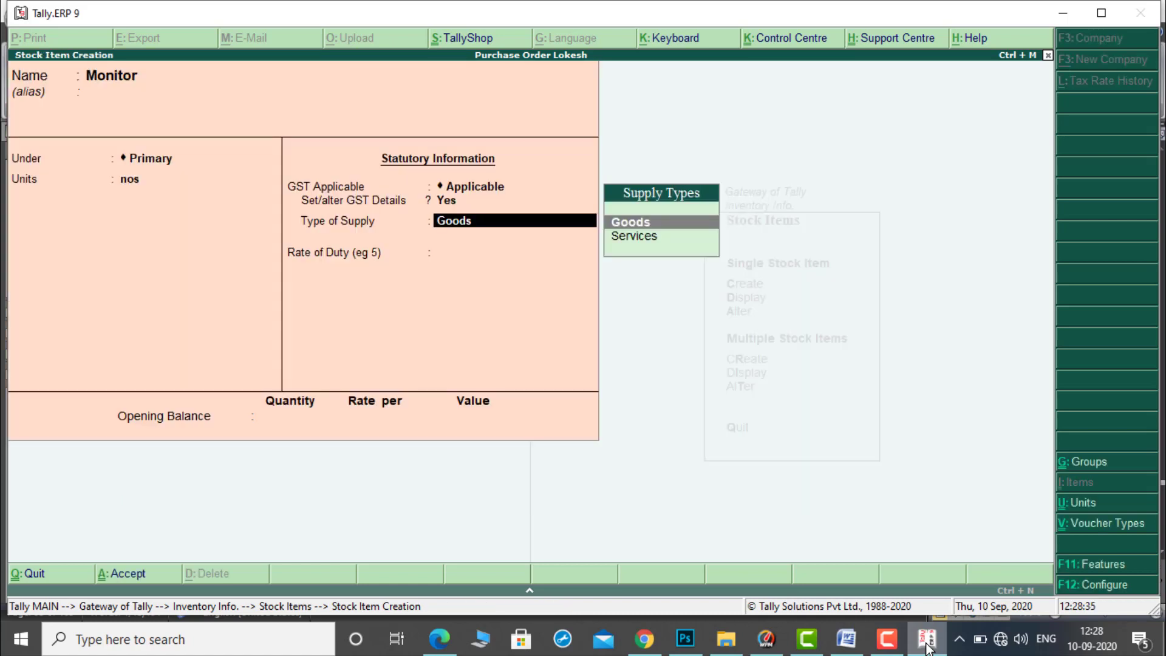
key("ctrl+a")
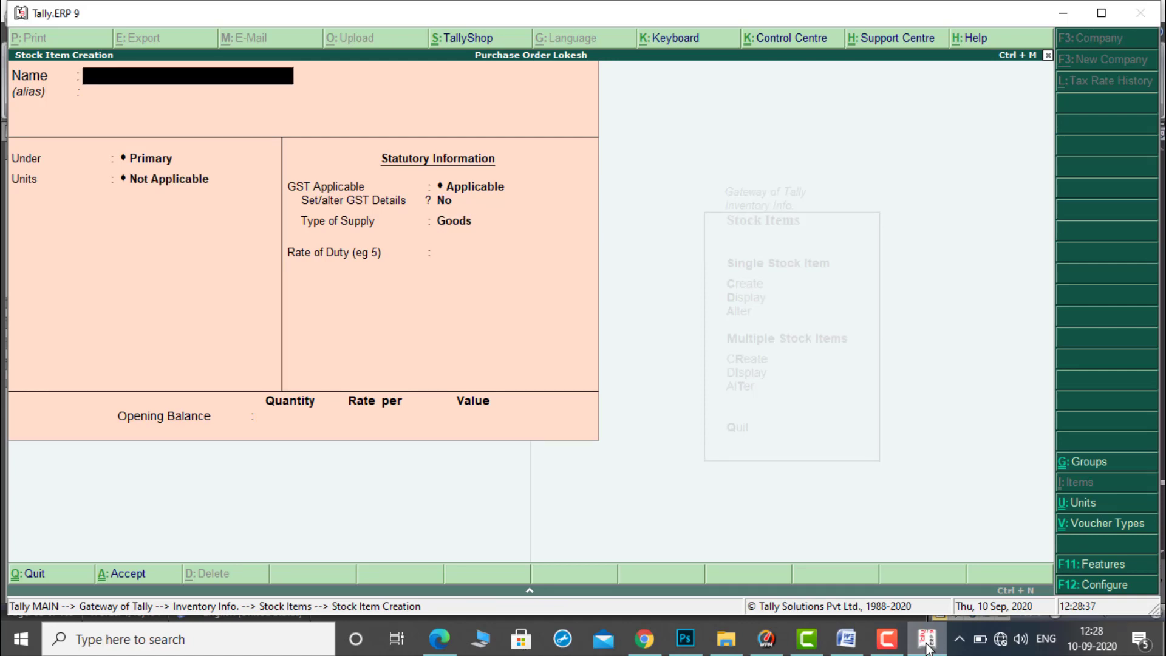
Step: Name the new stock item Ram and keep it under Primary with the unit nos
type("Ram")
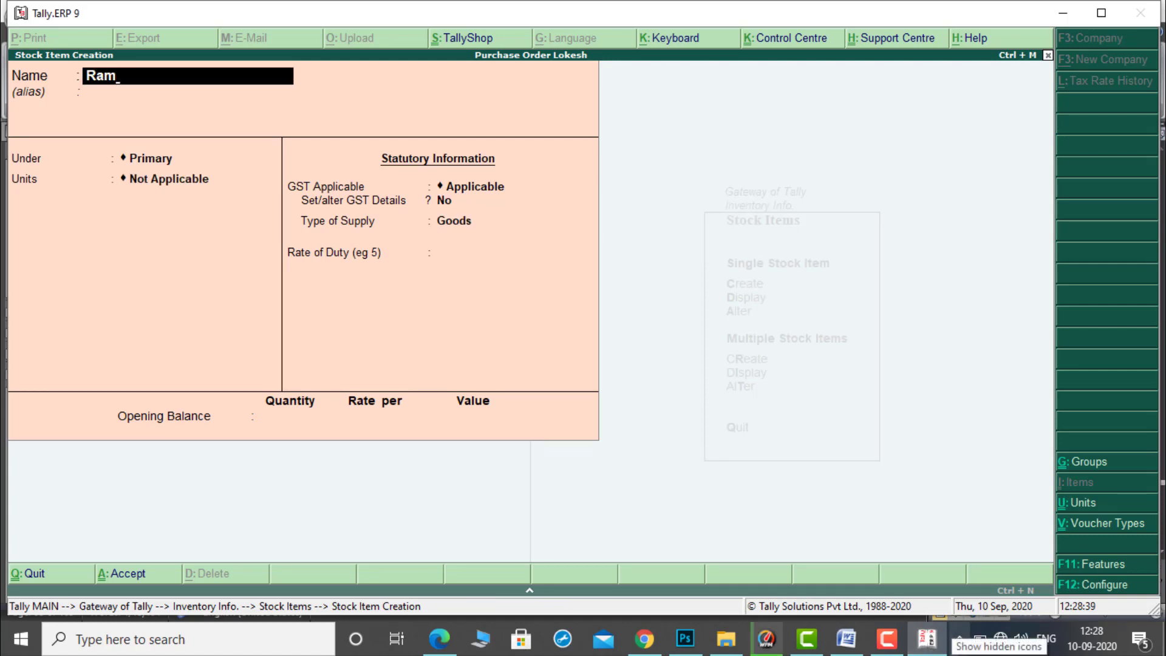
key("Return")
key("Return")
key("Return")
key("Return")
Step: Enable GST details for the Ram item and start a tax rate history entry applicable from 1-Apr-2020
key("y")
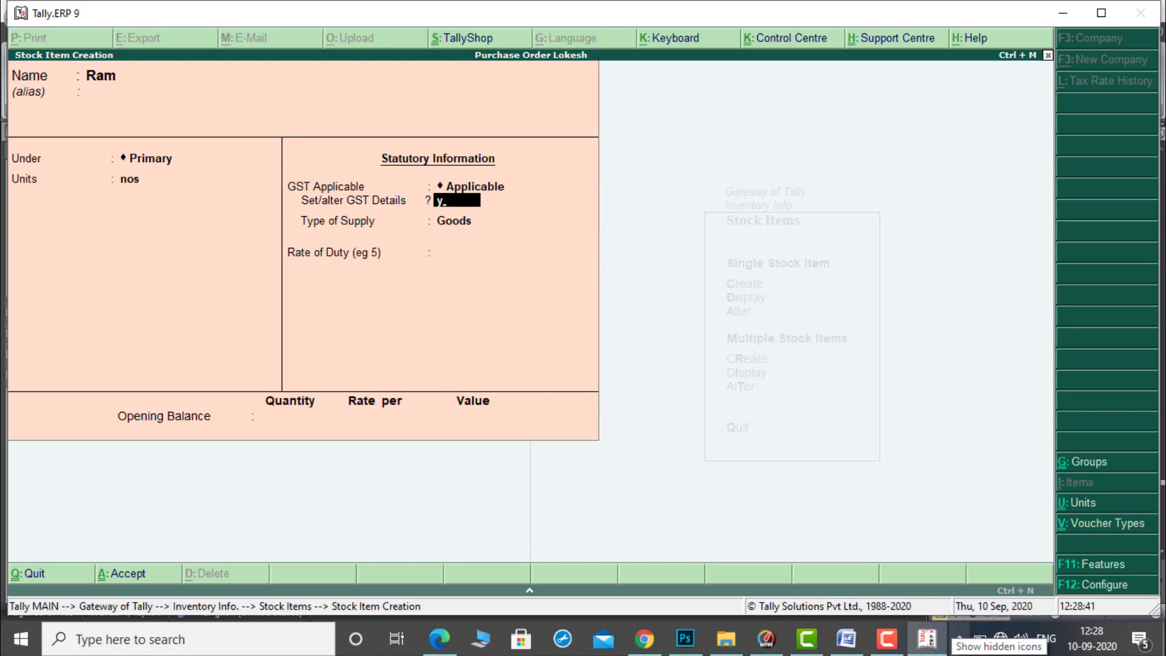
left_click(1113, 82)
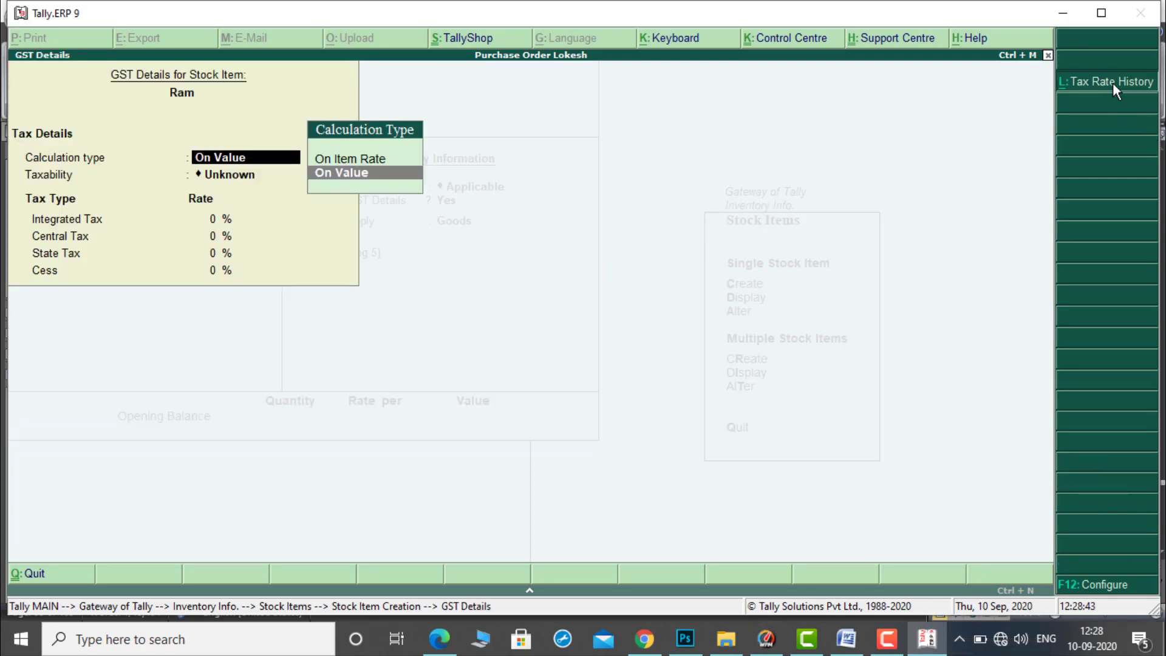
type("1-4")
key("Return")
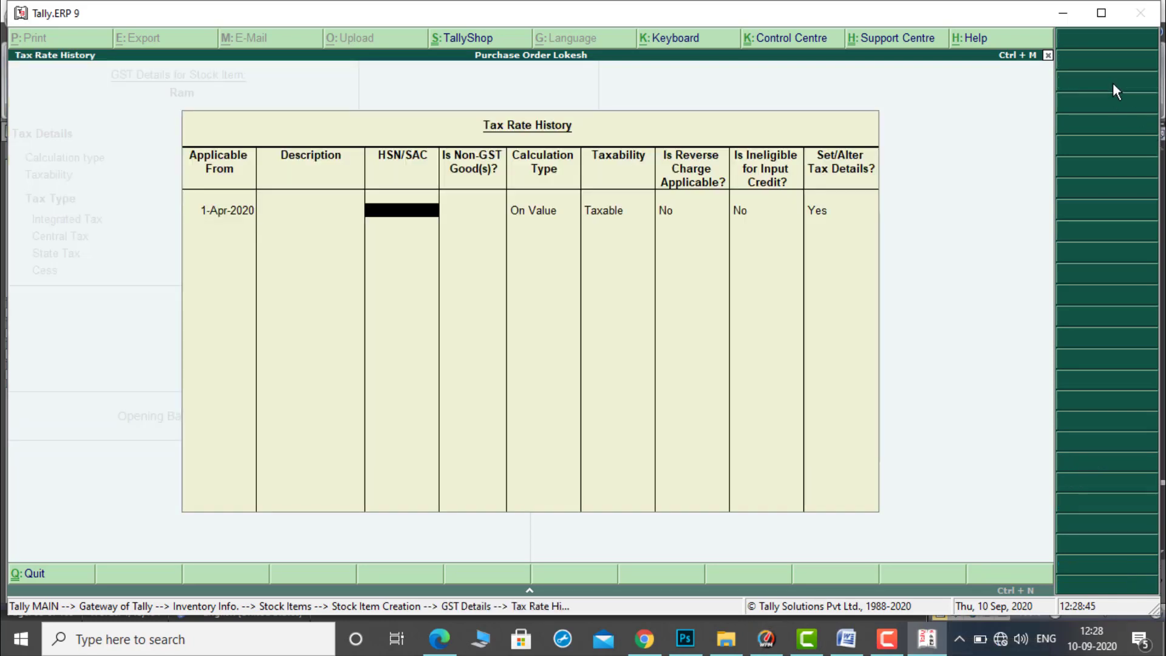
Step: Copy the Ram's HSN 963258 from the Word document and paste it as the HSN/SAC in Tally's tax rate history
left_click(847, 638)
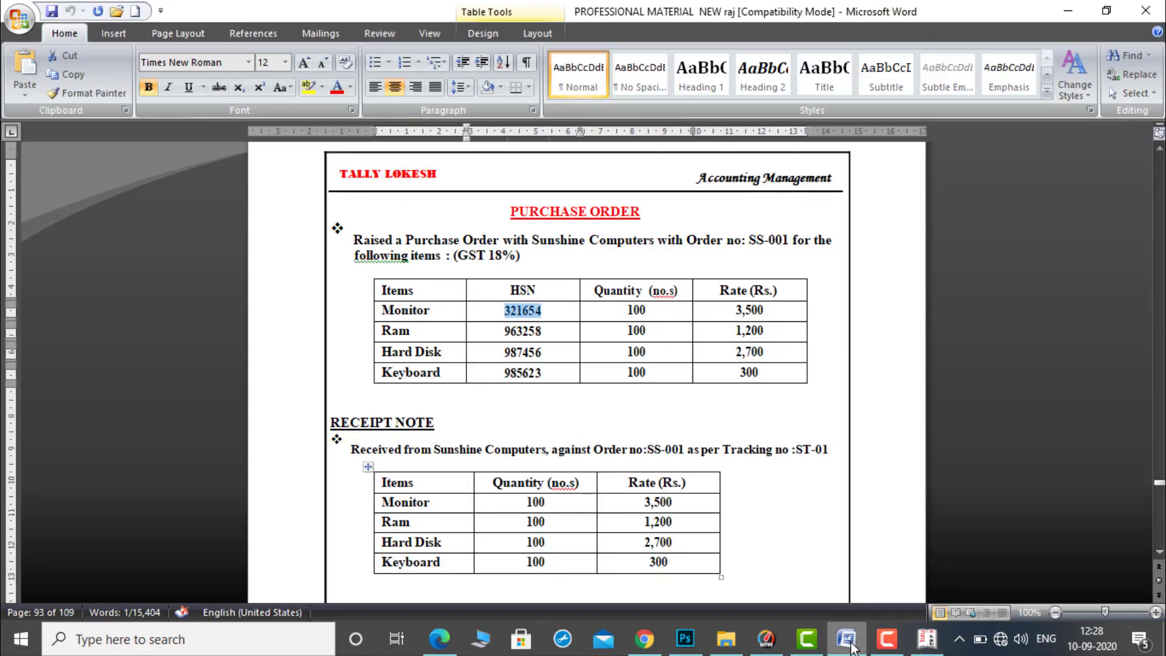
left_click_drag(503, 335, 546, 335)
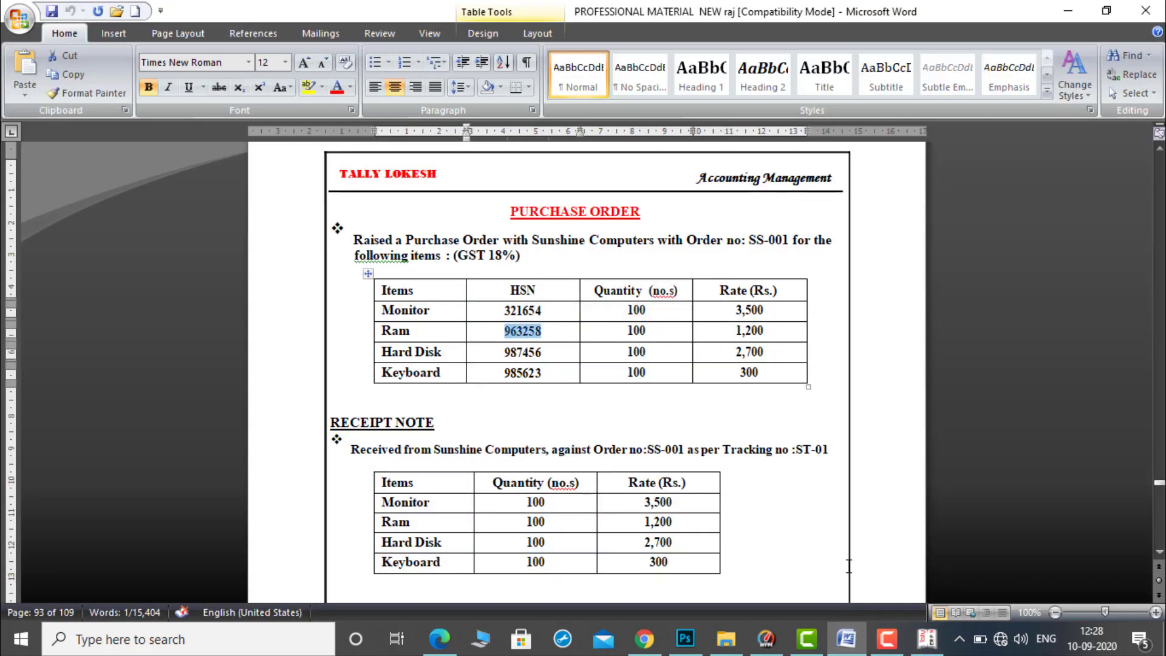
left_click(928, 639)
key("ctrl+alt+v")
Step: Keep Ram's tax entry calculated On Value and Taxable, without reverse charge or input credit ineligibility, and proceed to its GST rate details
key("Return")
key("Return")
key("Return")
key("Return")
key("Return")
key("Return")
key("Return")
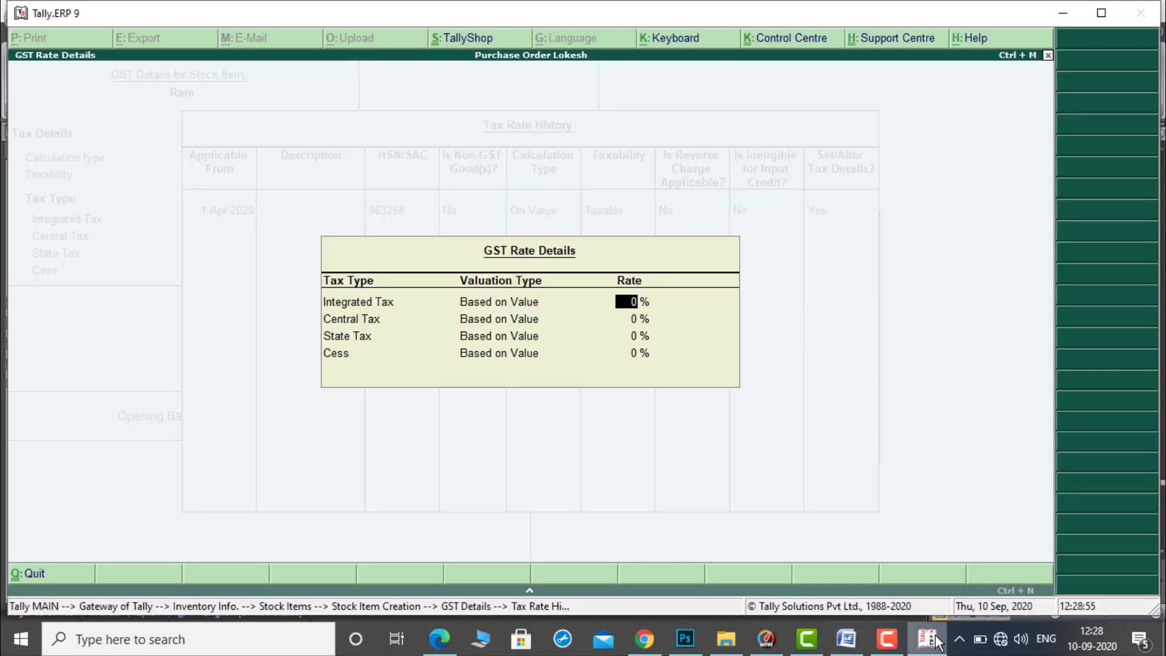
Step: Set Ram's integrated tax rate to 18%, accept the GST details, and save the stock item
type("18")
key("Return")
key("Return")
key("Return")
key("Return")
key("Return")
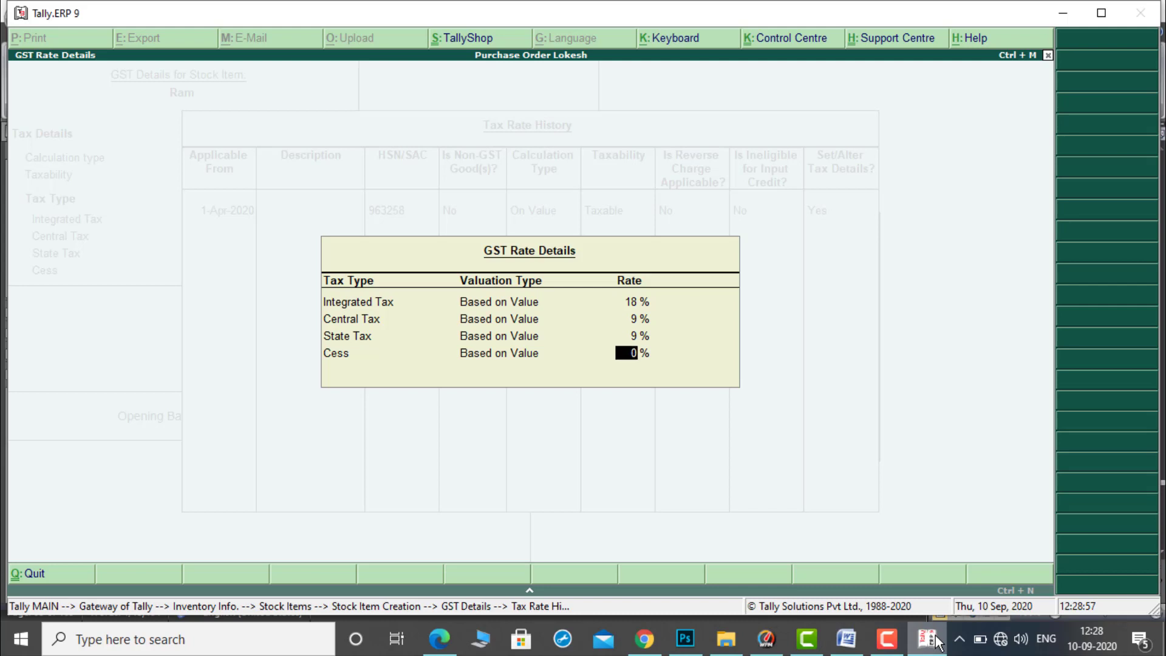
key("Return")
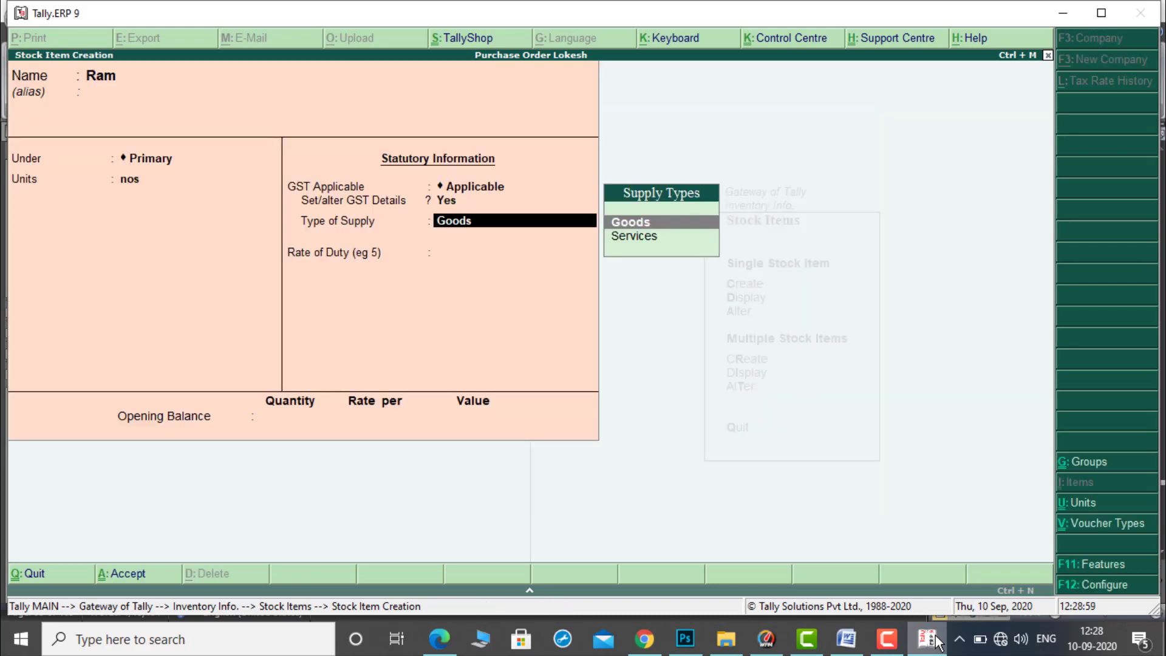
key("ctrl+a")
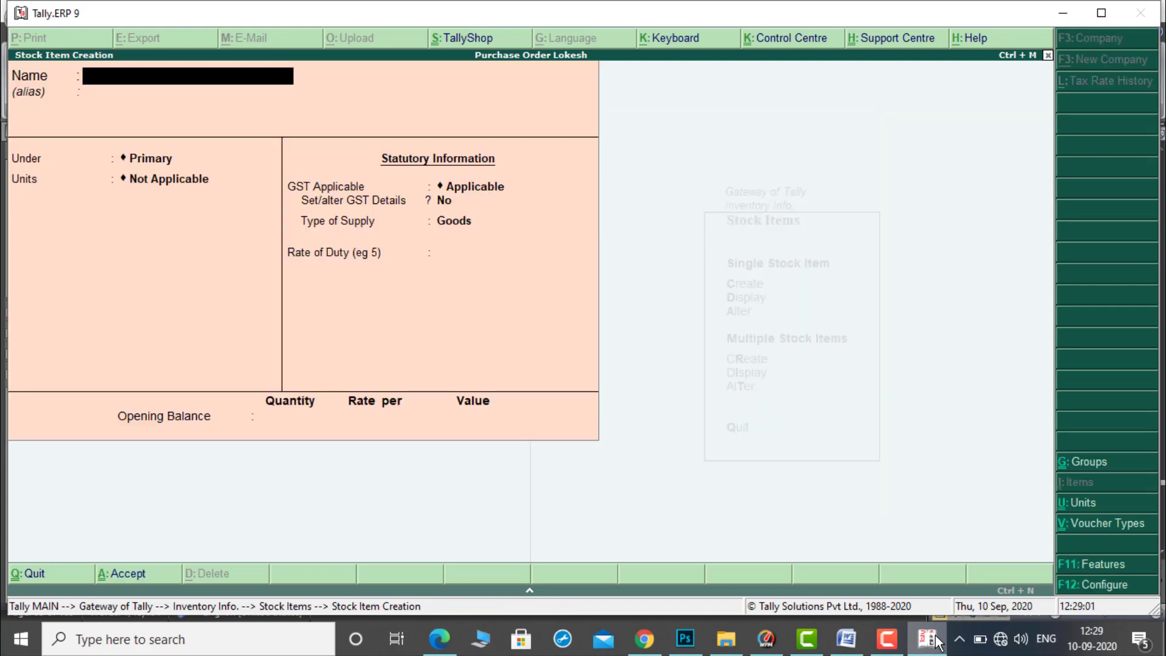
Step: Name the new stock item Hard Disk and keep it under Primary with the unit nos and GST applicable
type("Hard disk")
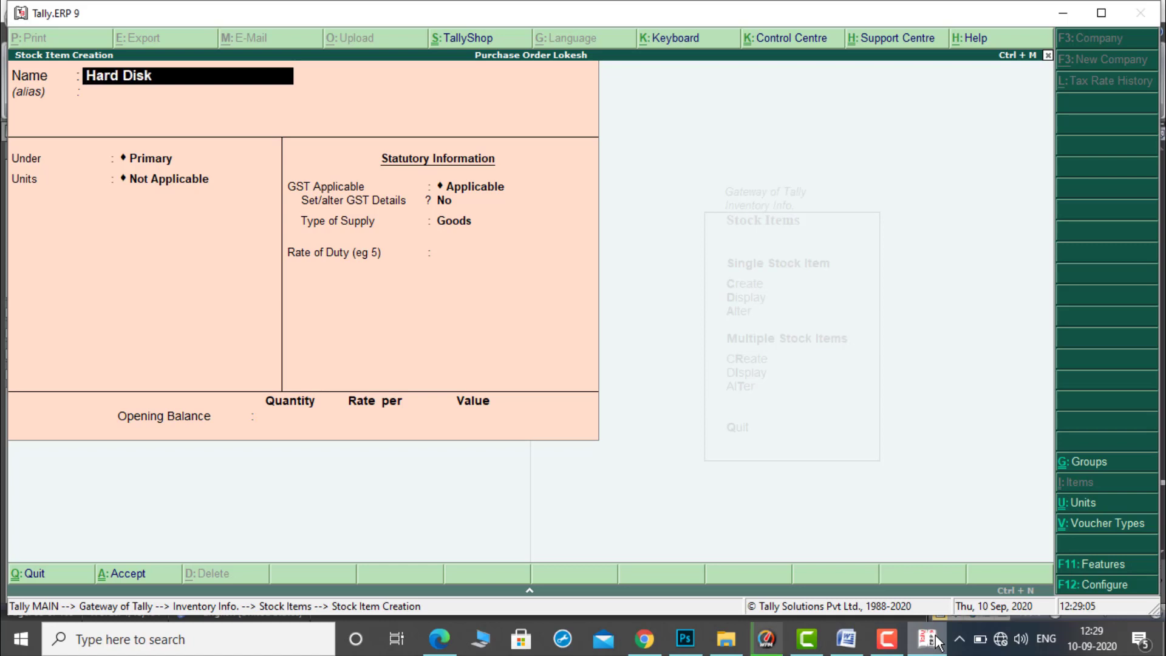
key("Return")
key("Return")
key("Return")
key("Down")
key("Return")
key("Return")
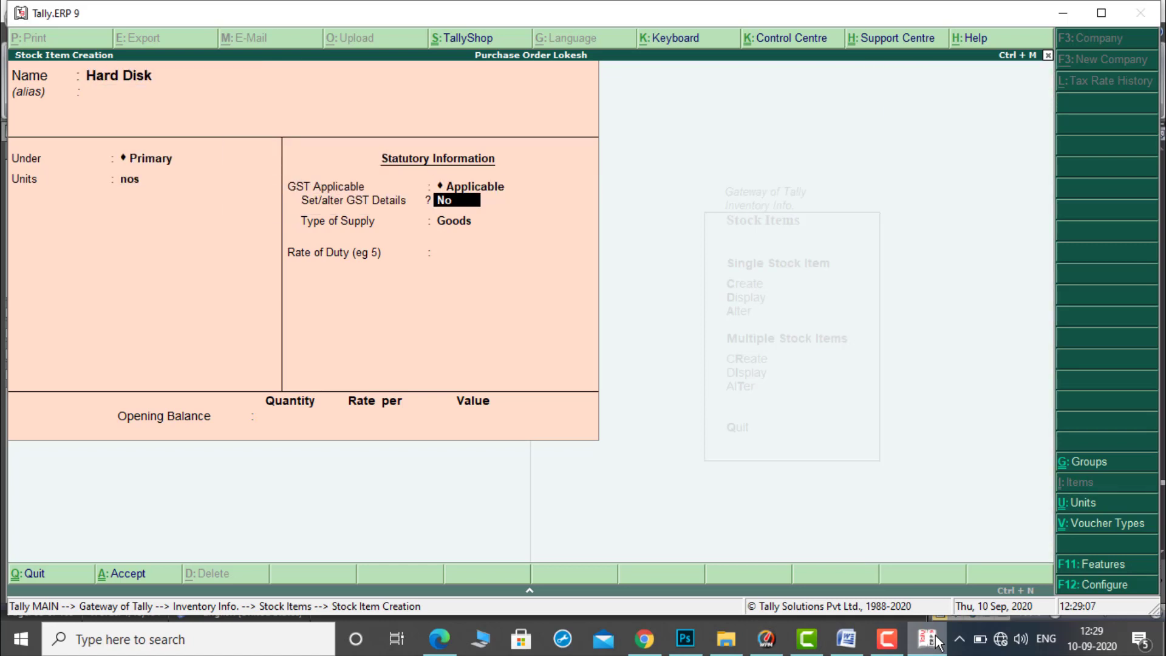
Step: Enable GST details for the Hard Disk item and start a tax rate history entry applicable from 1-Apr-2020
key("y")
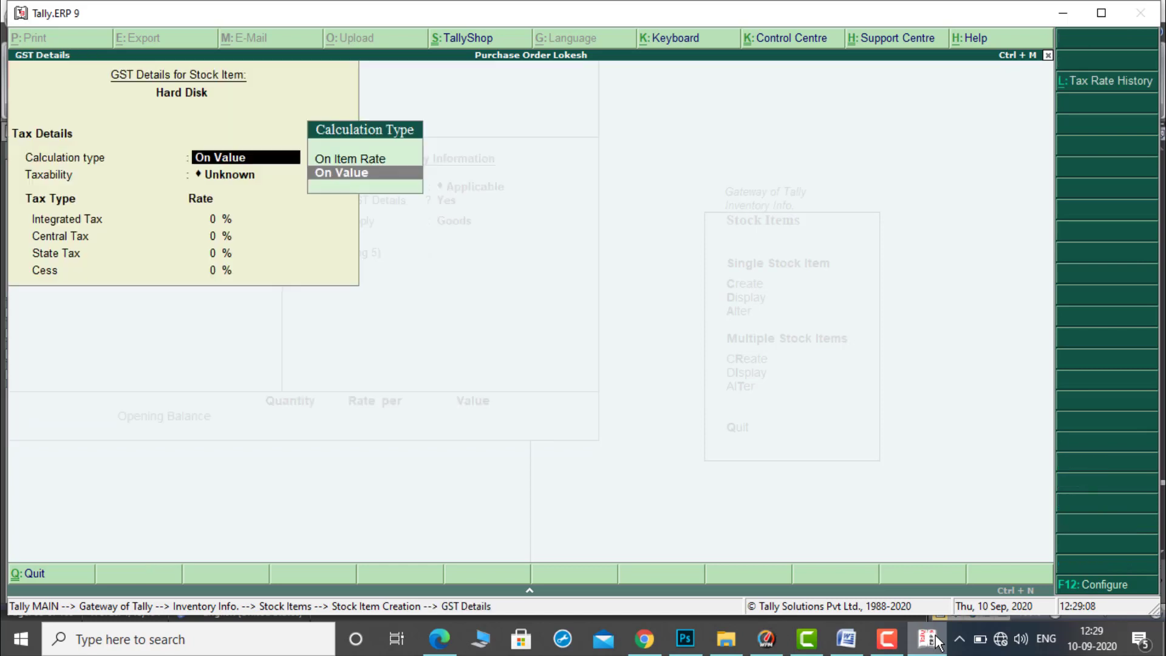
left_click(1113, 88)
type("1-4")
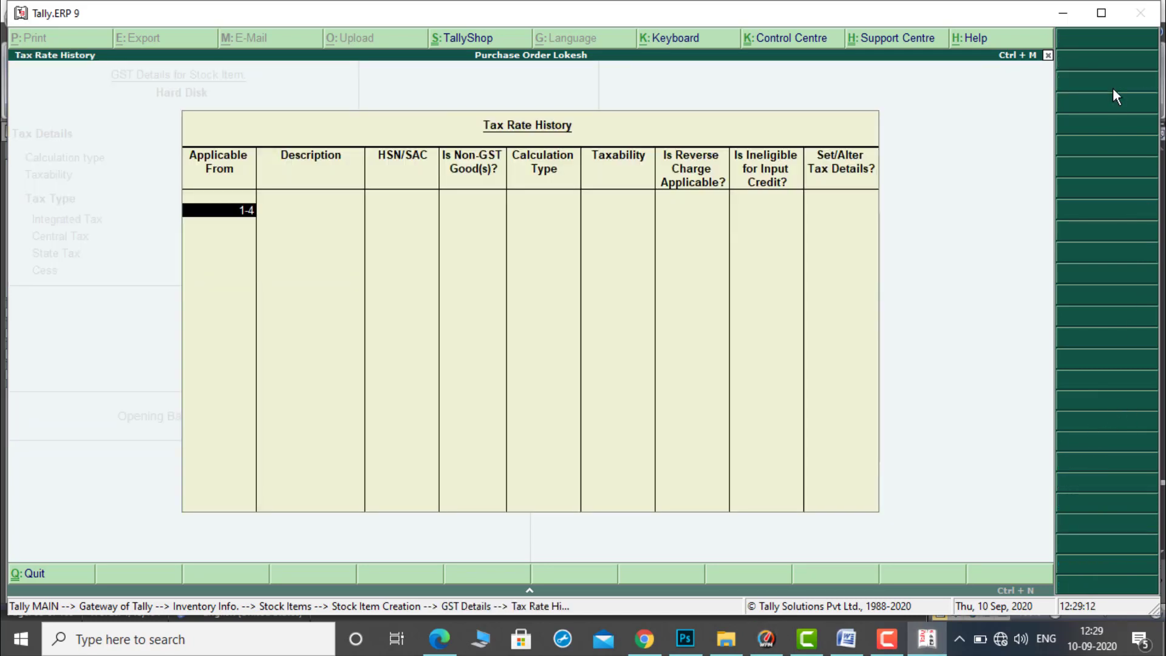
key("Return")
key("Return")
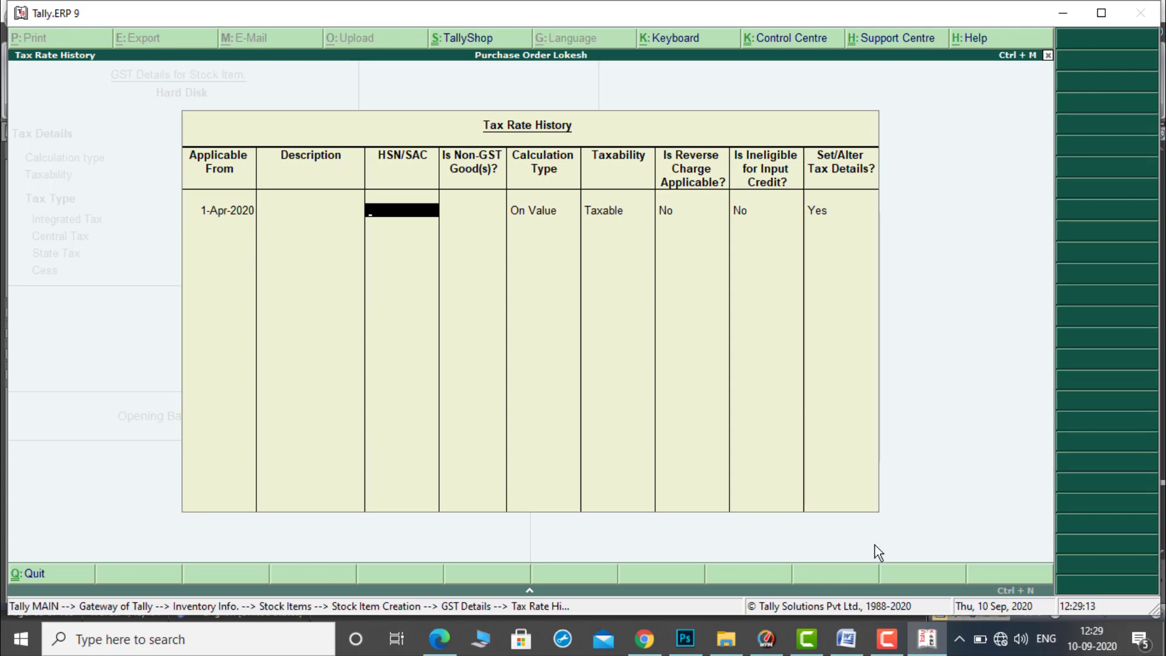
Step: Copy the Hard Disk's HSN 987456 from the Word document and paste it as the HSN/SAC in Tally's tax rate history
left_click(846, 640)
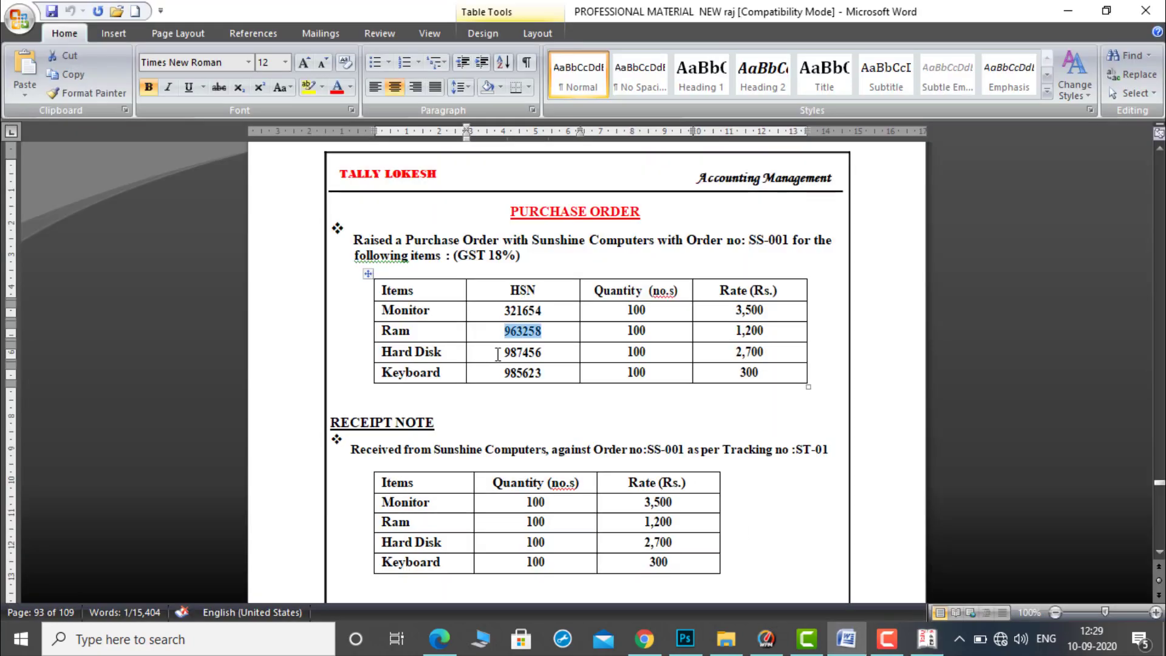
left_click_drag(503, 353, 552, 353)
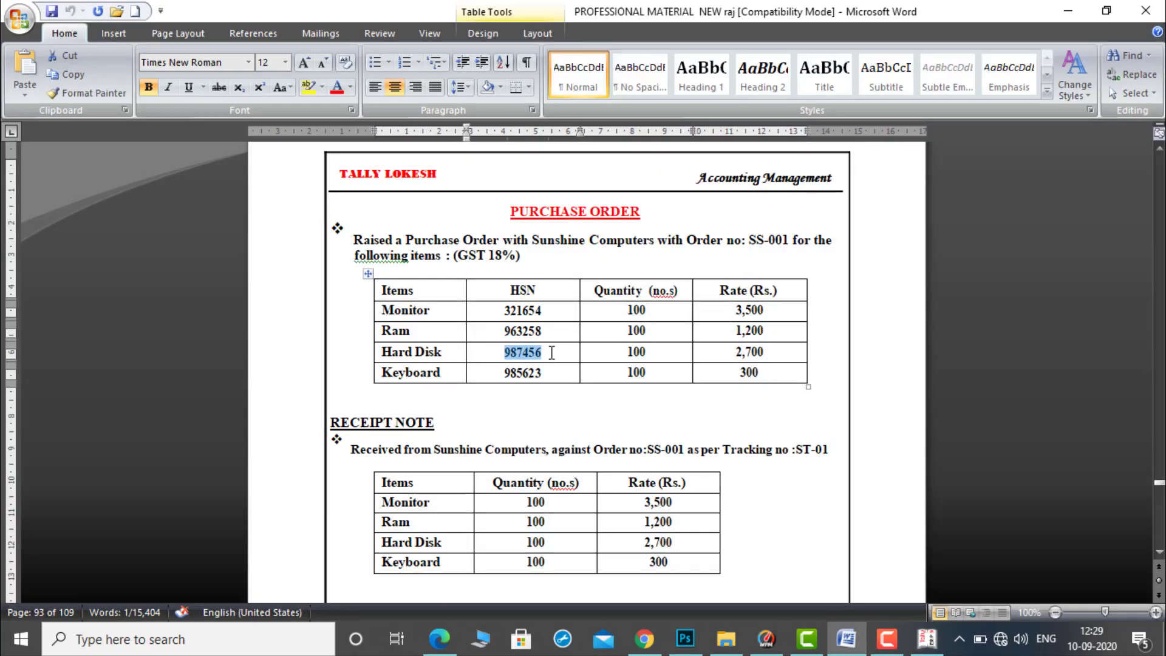
left_click(930, 642)
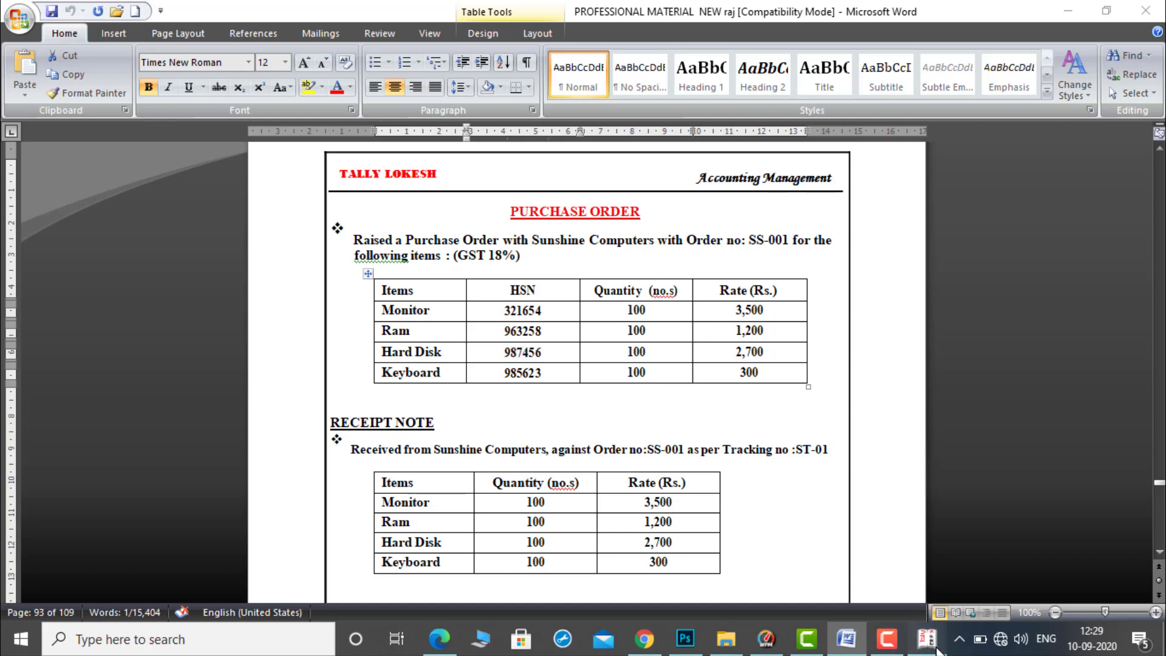
key("ctrl+alt+v")
Step: Keep Hard Disk's tax entry calculated On Value and Taxable, without reverse charge or input credit ineligibility, and proceed to its GST rate details
key("Return")
key("Return")
key("Return")
key("Return")
key("Return")
key("Return")
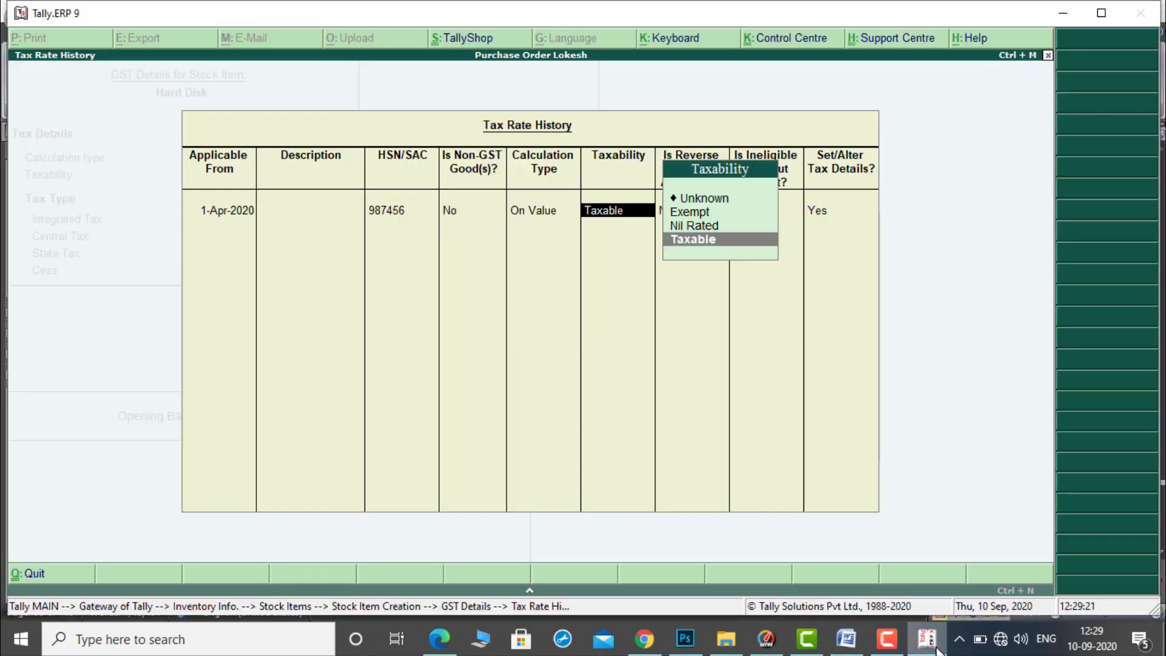
key("Return")
Step: Set Hard Disk's integrated tax rate to 18%, accept the GST details, and save the stock item
type("18")
key("Return")
key("Return")
key("Return")
key("Return")
key("Return")
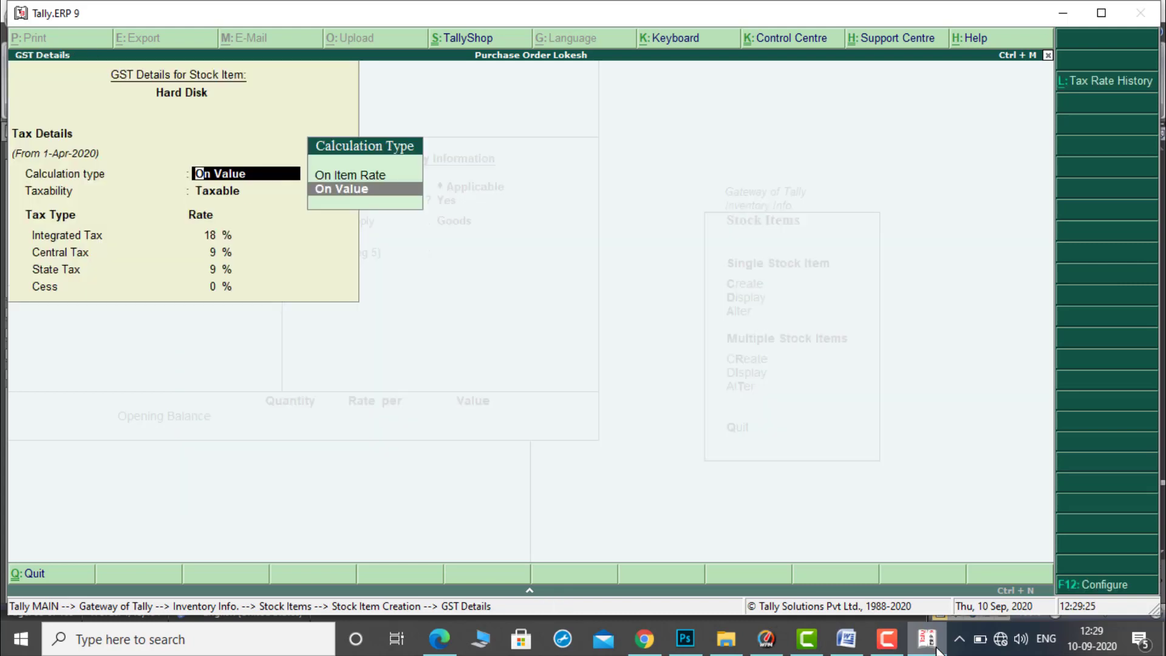
key("ctrl+a")
key("ctrl+a")
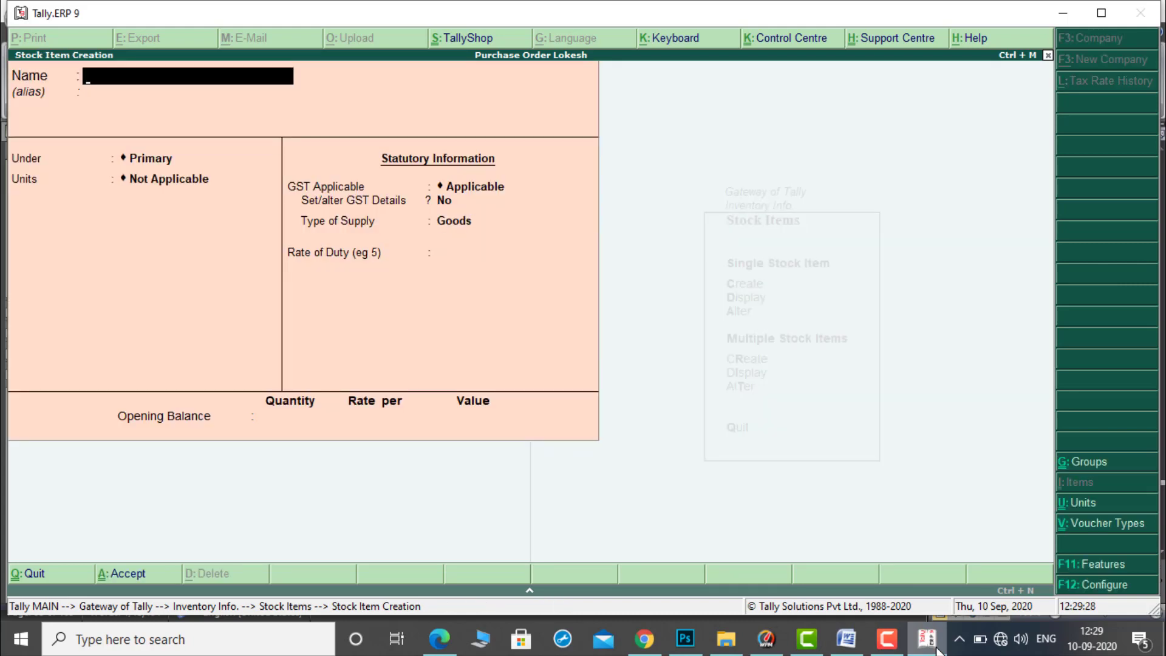
Step: Switch to the Word document, copy the Keyboard's HSN 985623 from the purchase order table, and return to Tally
left_click(848, 640)
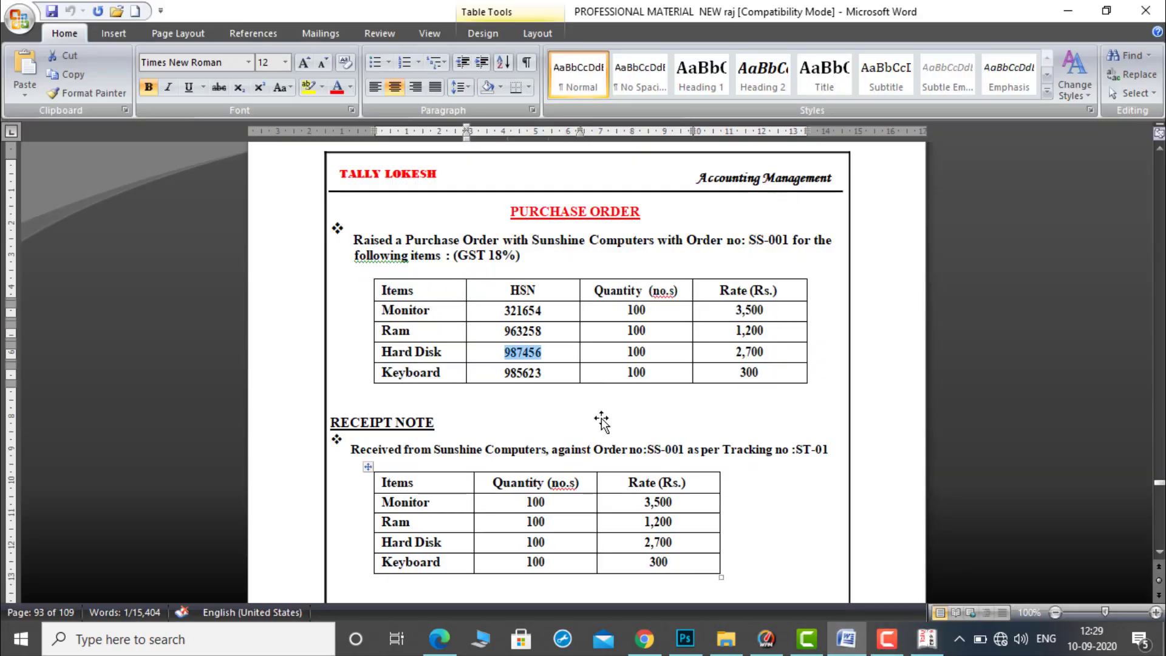
left_click_drag(506, 372, 542, 373)
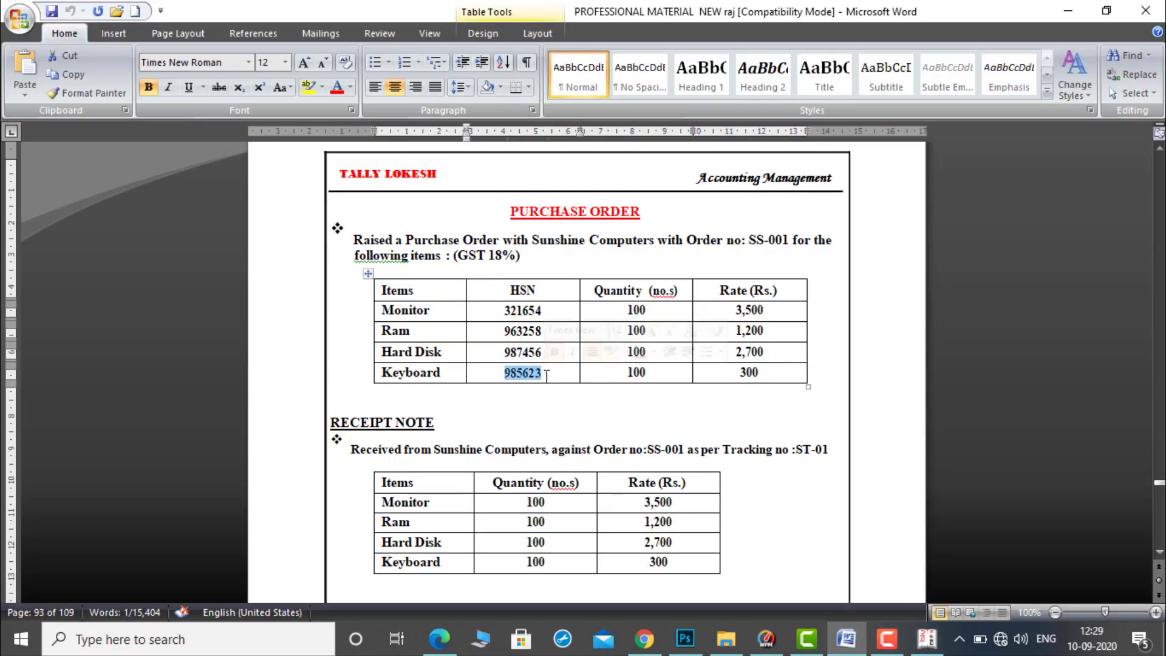
left_click(939, 648)
Step: Name the new stock item Keyboard, keep it under Primary, and set its unit to nos
type("Key")
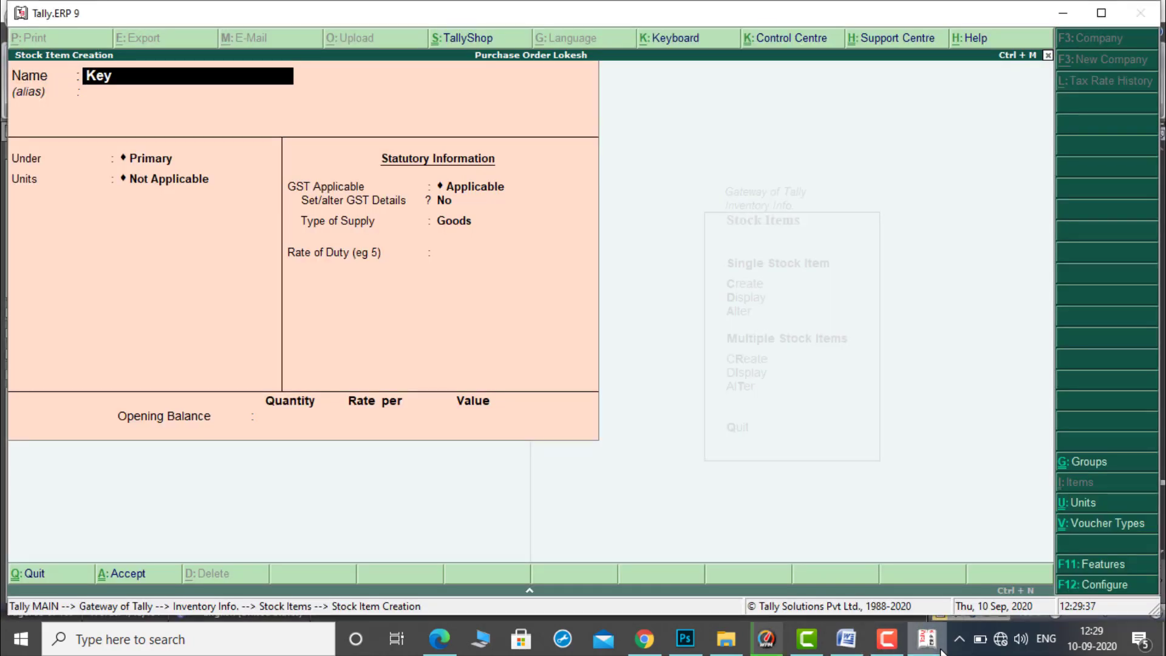
type("board")
key("Return")
key("Return")
key("Down")
key("Return")
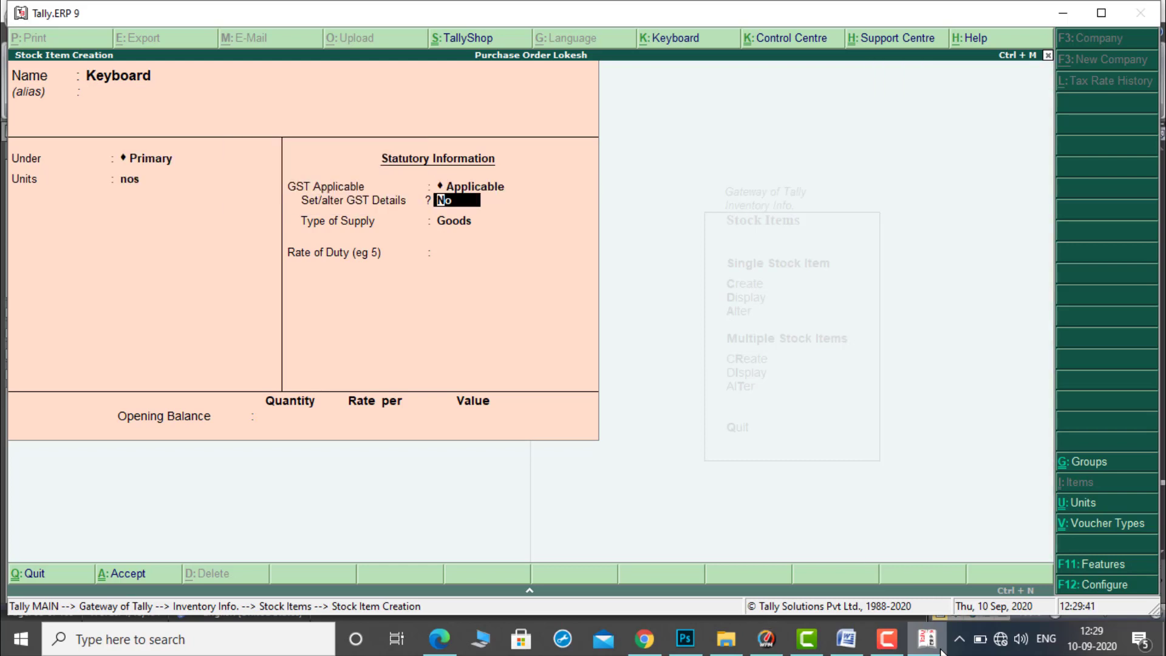
Step: Enable GST details for the Keyboard item and start a tax rate history entry applicable from 1-Apr-2020
key("y")
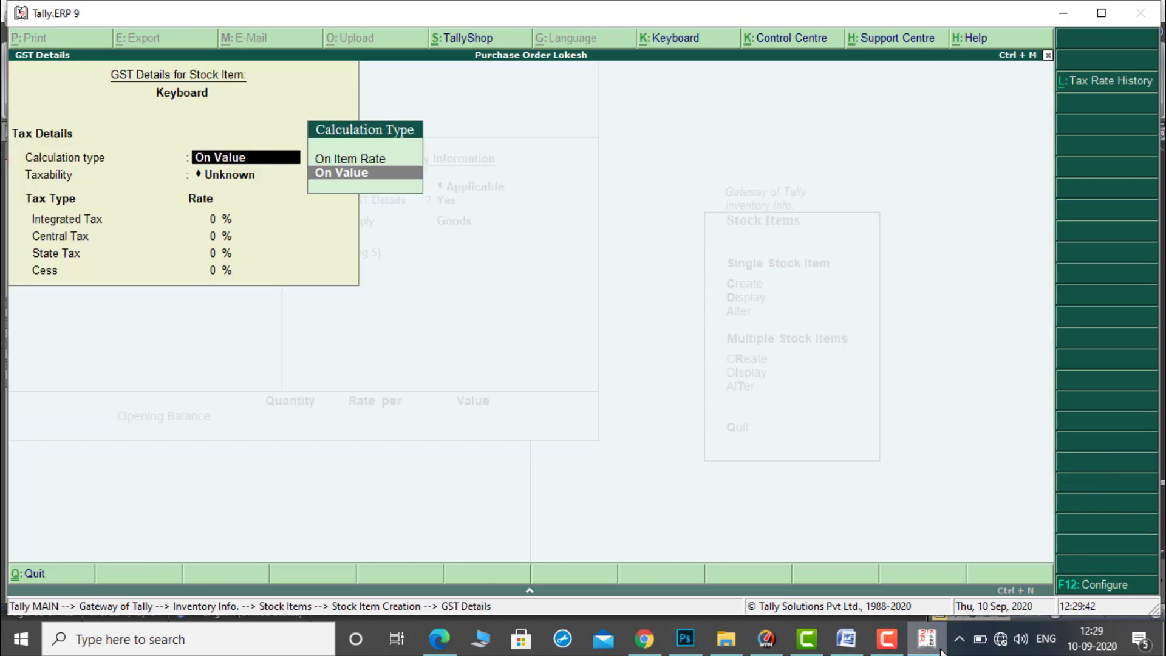
left_click(1115, 86)
type("1-4")
key("Return")
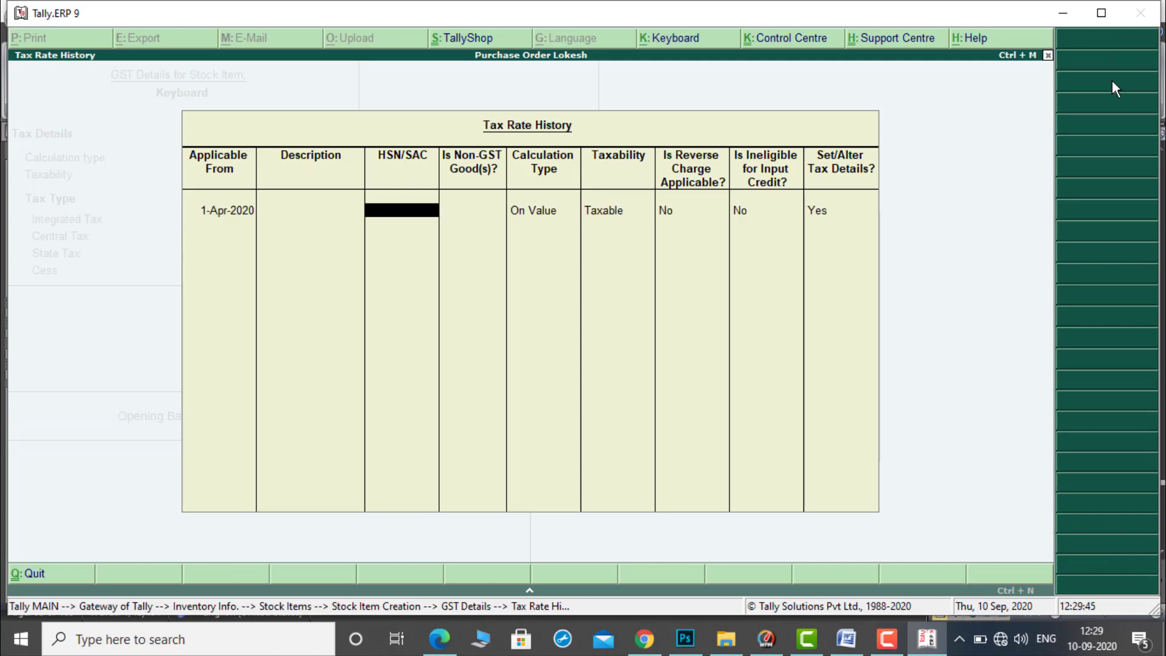
Step: Enter HSN/SAC 985623 for Keyboard, keep it On Value and Taxable without reverse charge or credit ineligibility, and proceed to its GST rate details
type("985623")
key("Return")
key("Return")
key("Return")
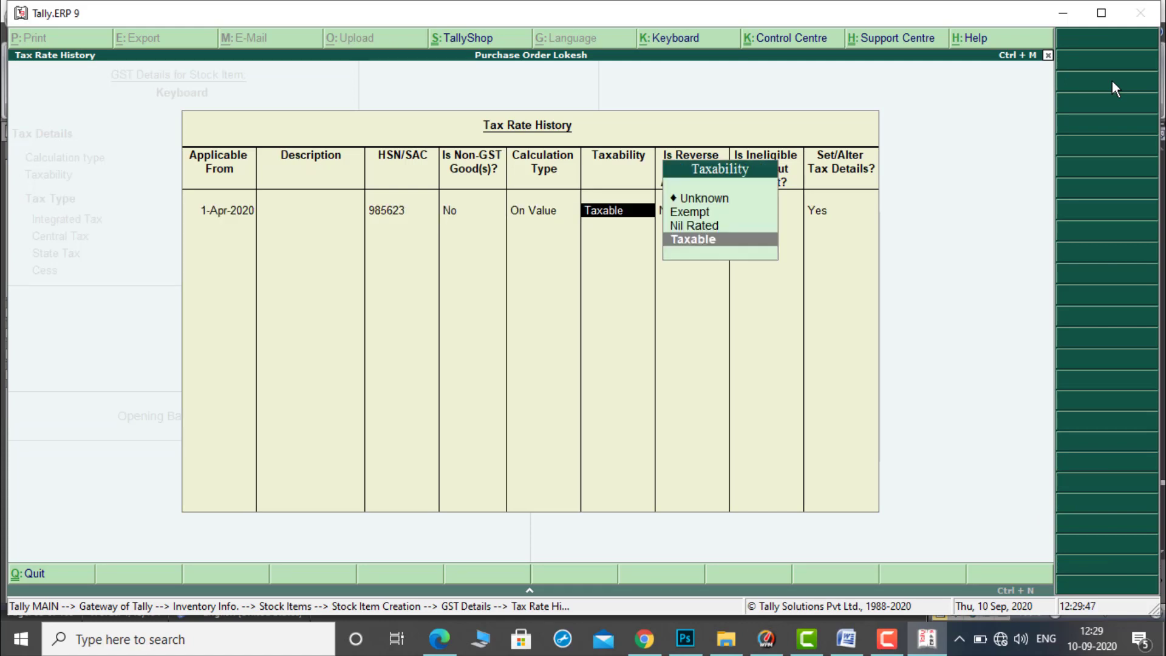
key("Return")
key("Return")
key("Return")
key("Return")
Step: Set Keyboard's integrated tax rate to 18%, accept the GST details, and save the stock item
type("18")
key("Return")
key("Return")
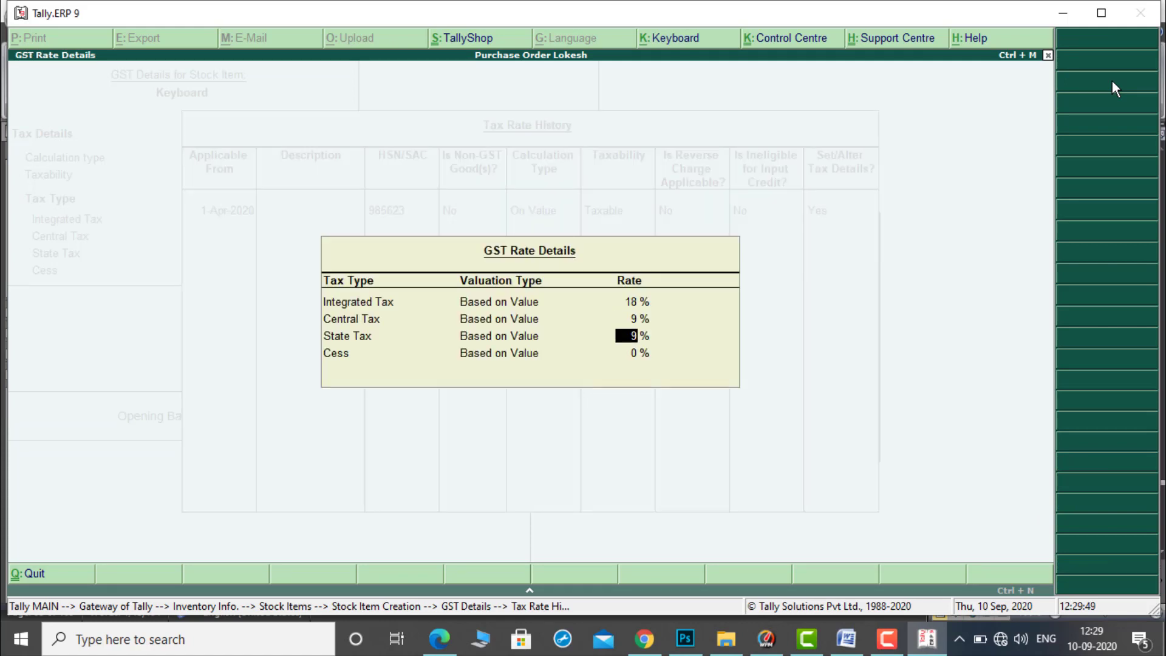
key("Return")
key("Return")
key("ctrl+a")
key("ctrl+a")
key("ctrl+a")
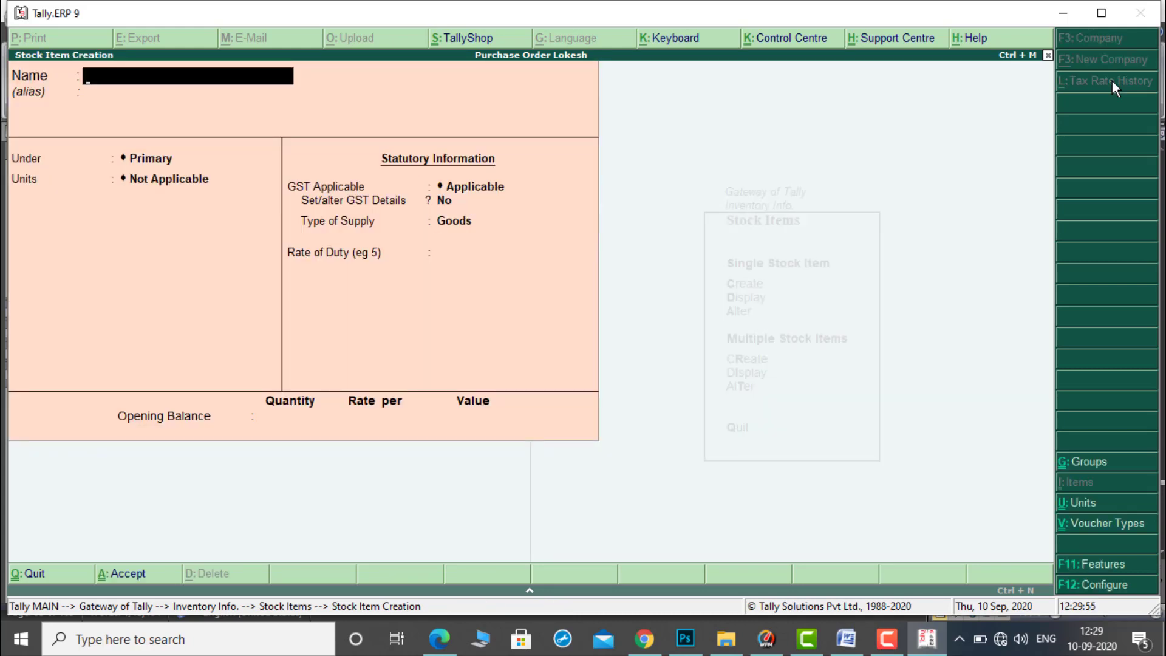
Step: Leave stock item creation, return to the Gateway of Tally, and open a new Purchase Order voucher
key("Escape")
key("Return")
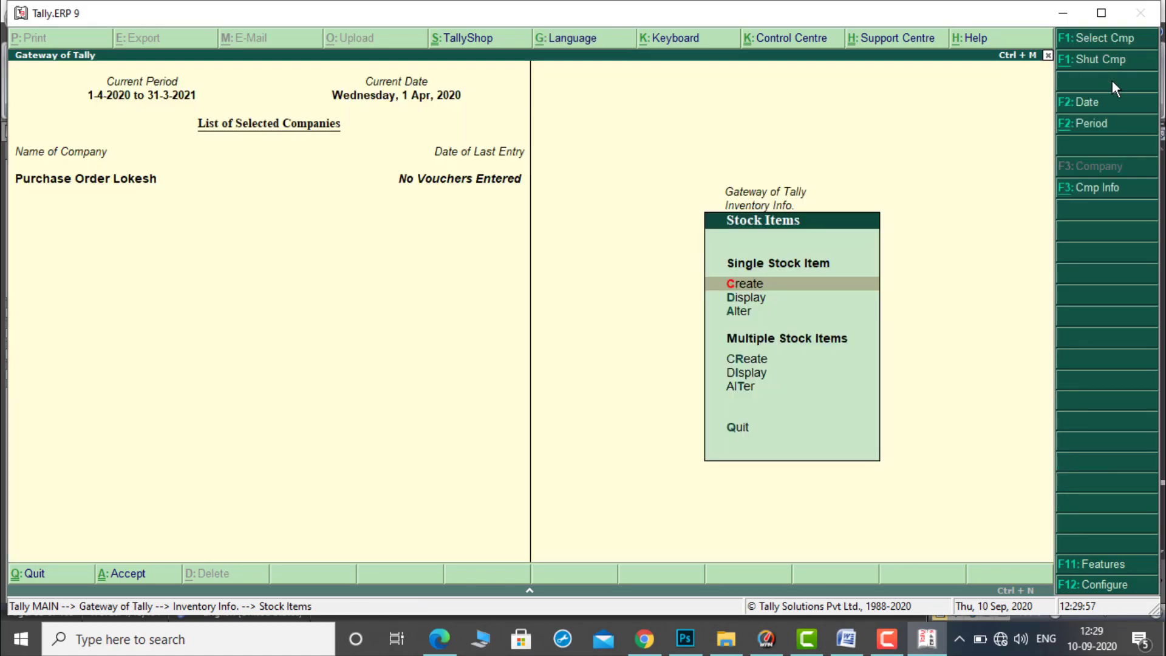
key("Escape")
key("Escape")
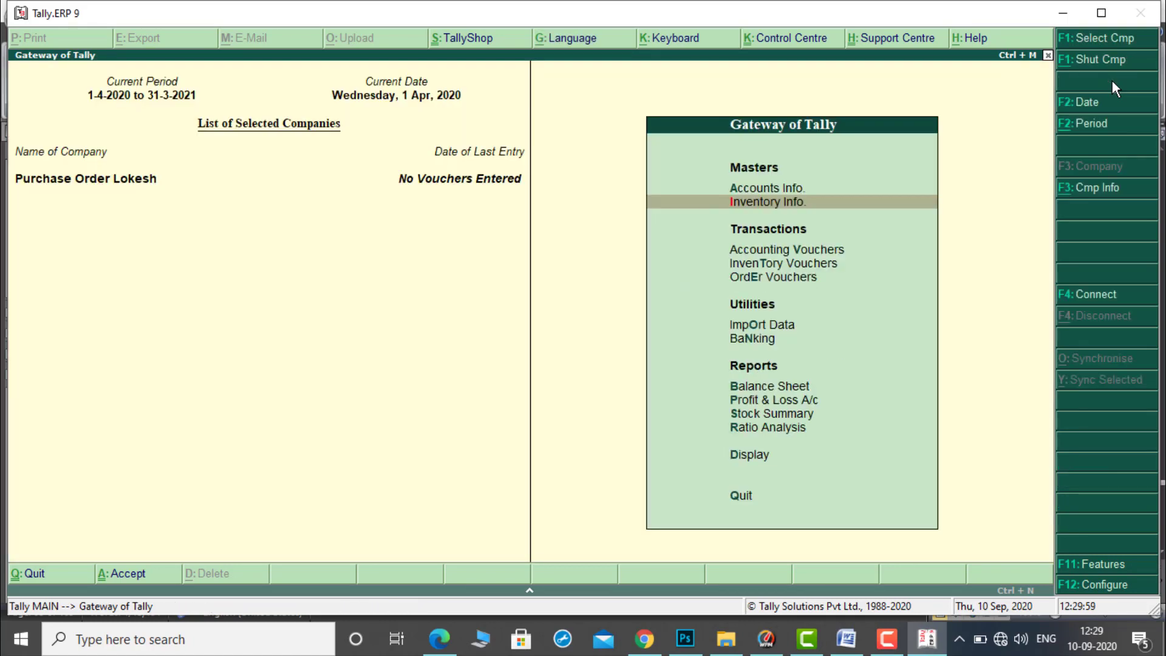
key("Down")
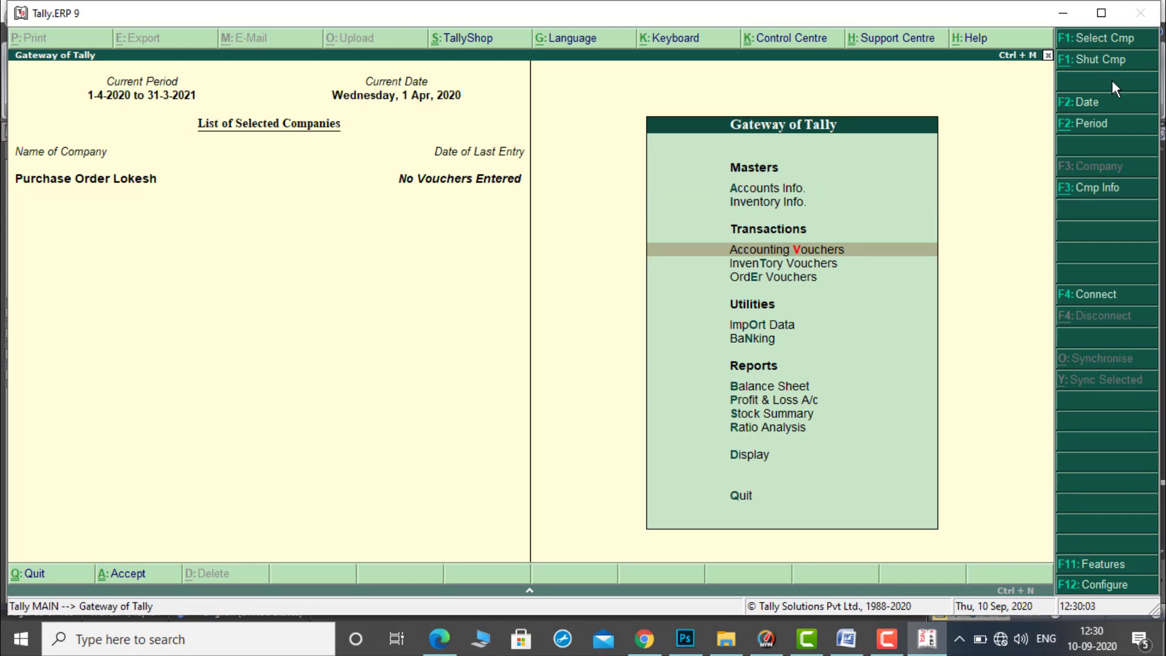
key("Down")
key("Down")
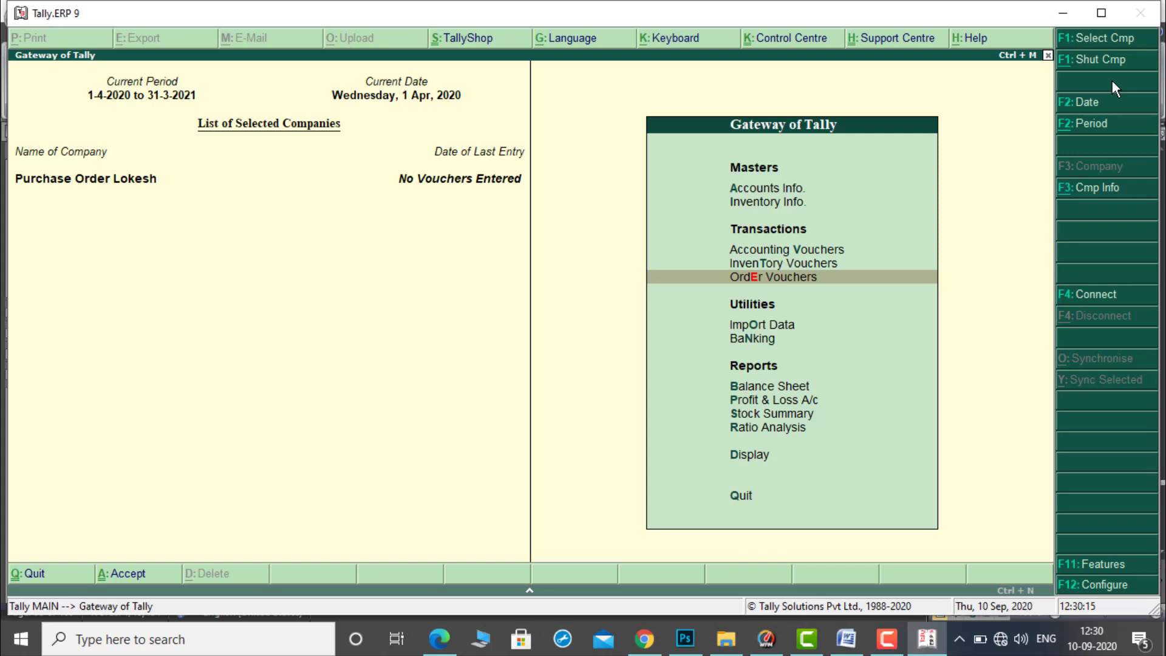
key("Return")
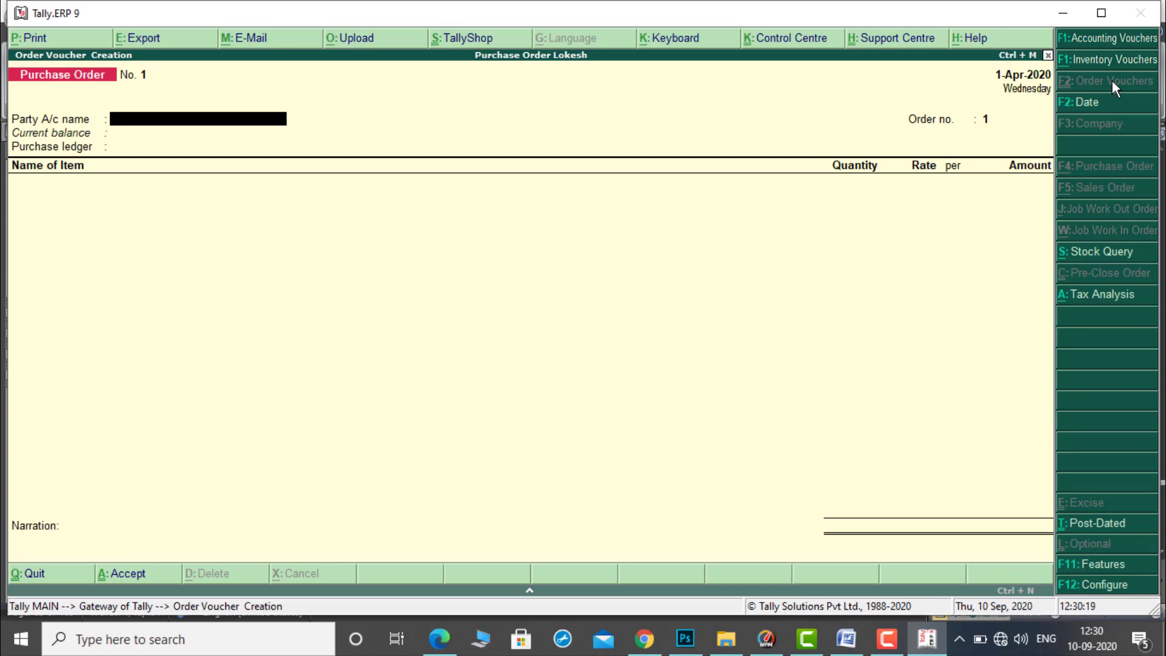
Step: Choose Sunshine Computers as the purchase order's party account and accept the supplier, order and receipt details unchanged
type("S")
key("Return")
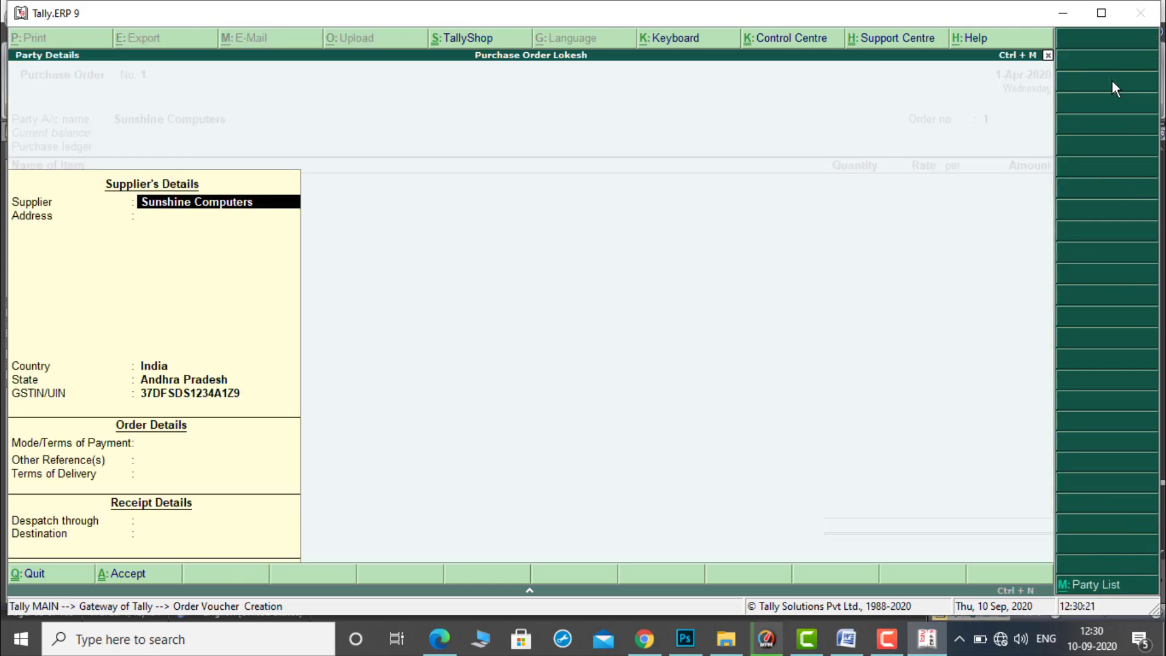
key("Return")
key("Return")
key("Return")
key("Return")
key("Return")
key("Return")
key("Return")
key("Return")
key("Return")
key("Return")
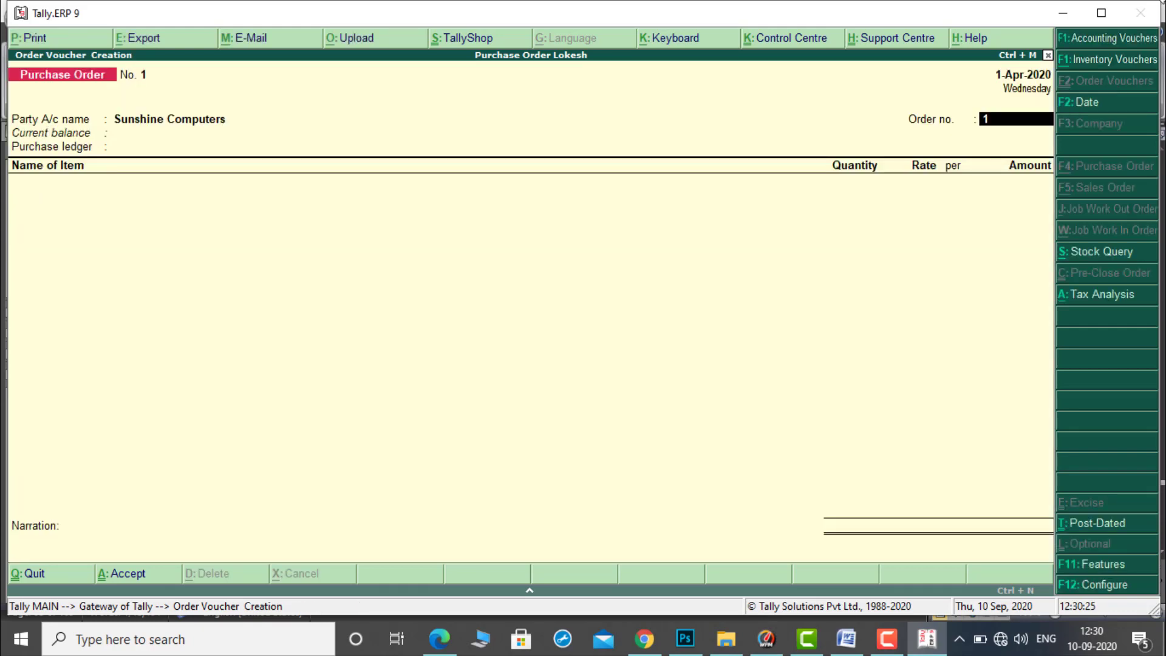
Step: Look up the order number in the Word document, enter it in the purchase order, and select Purchase as the purchase ledger
left_click(855, 641)
left_click_drag(750, 236, 784, 237)
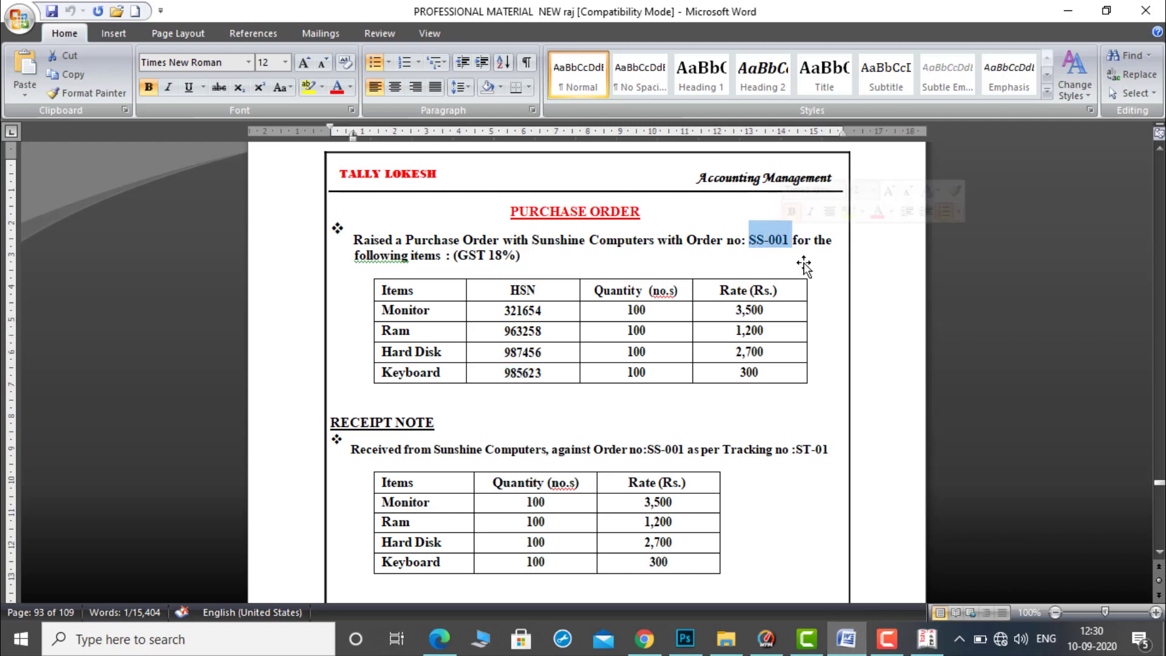
left_click(927, 644)
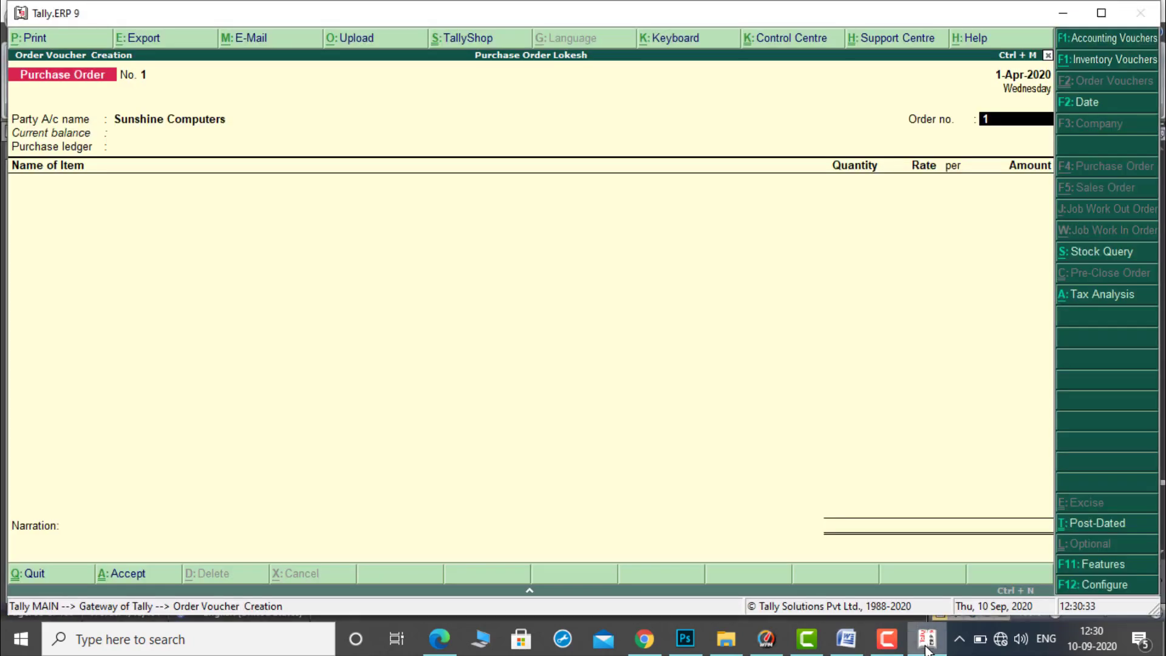
type("ss")
key("BackSpace")
key("BackSpace")
type("SS")
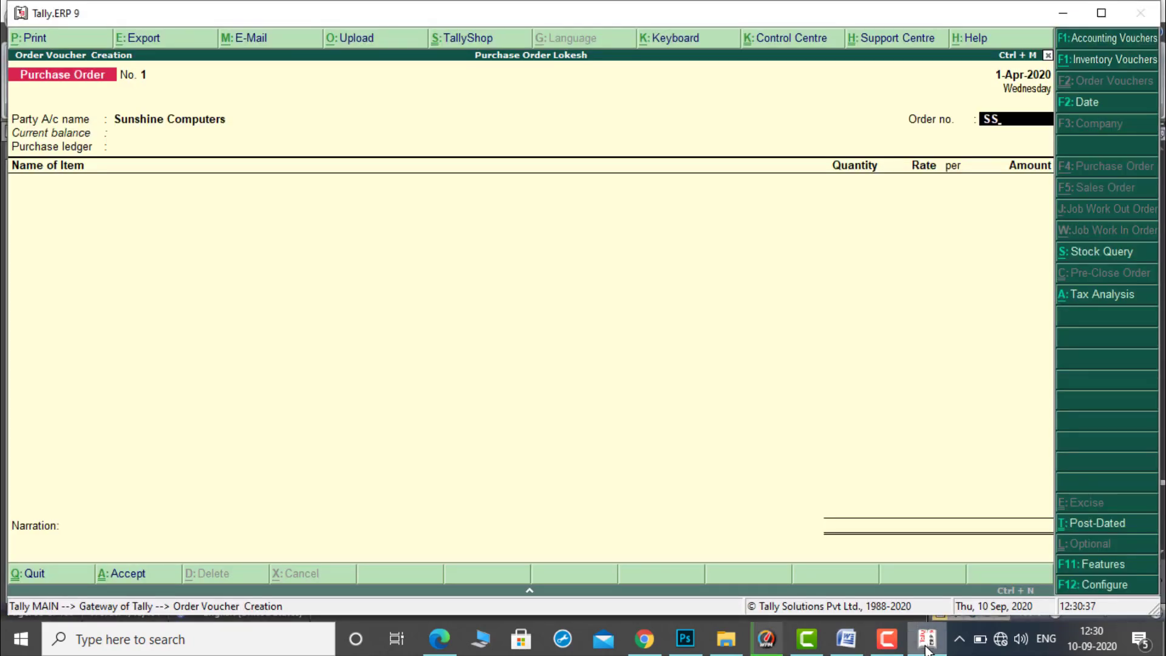
type("-001")
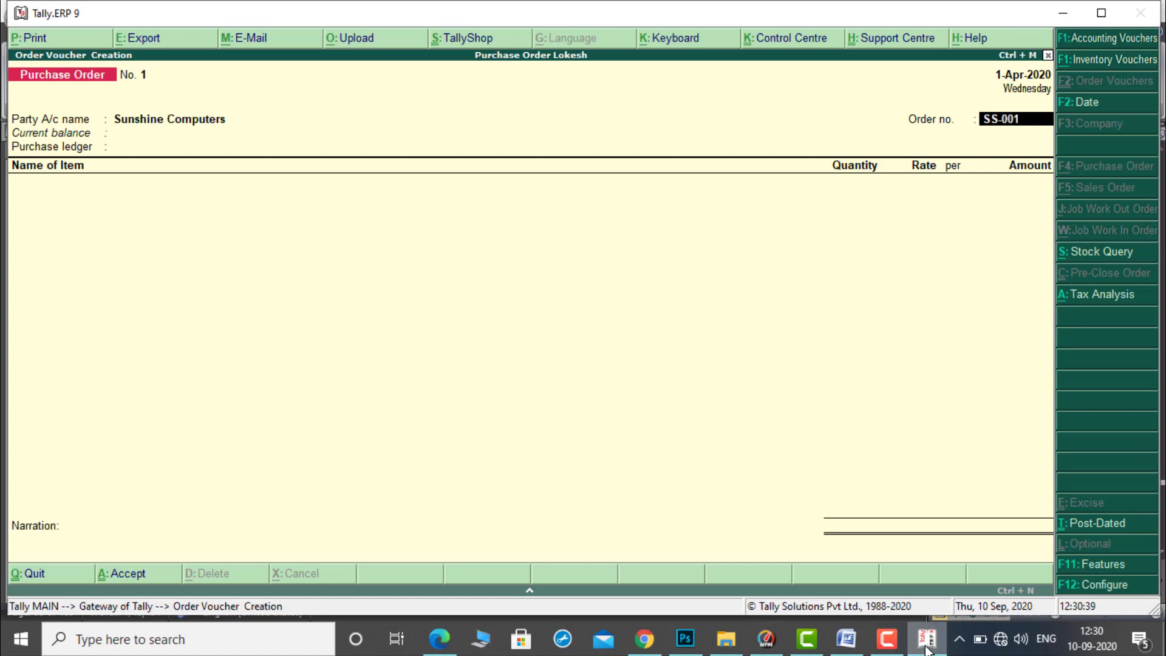
key("Return")
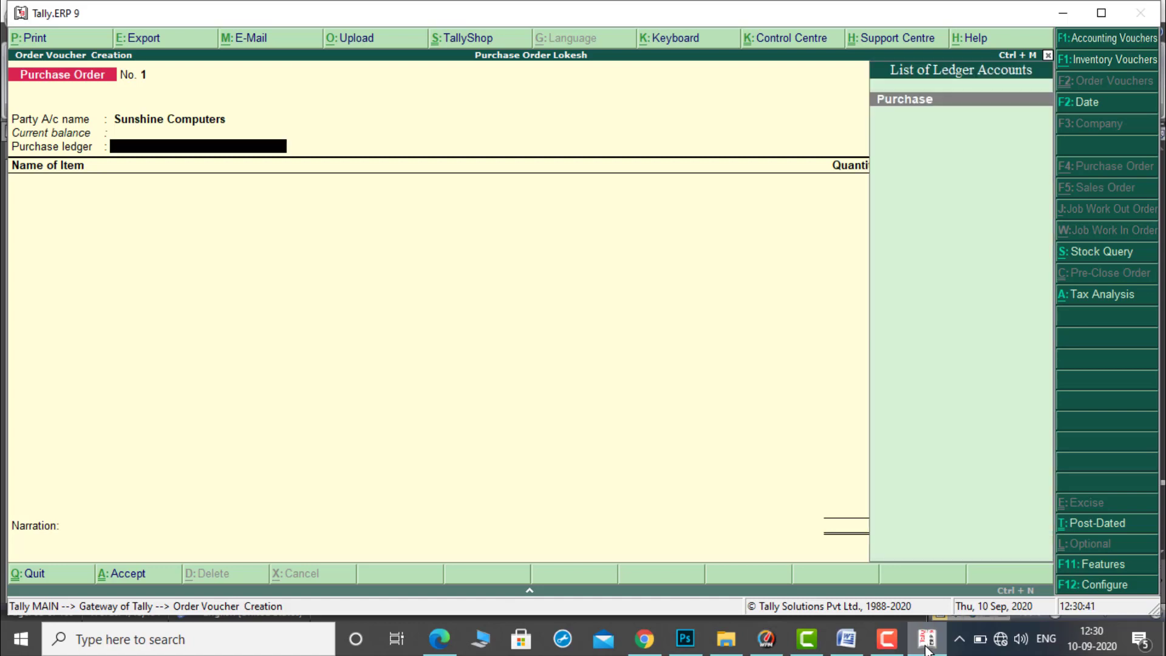
key("Return")
Step: Add Monitor to the purchase order, due on 1-Apr-2020, with a quantity of 100 nos
type("M")
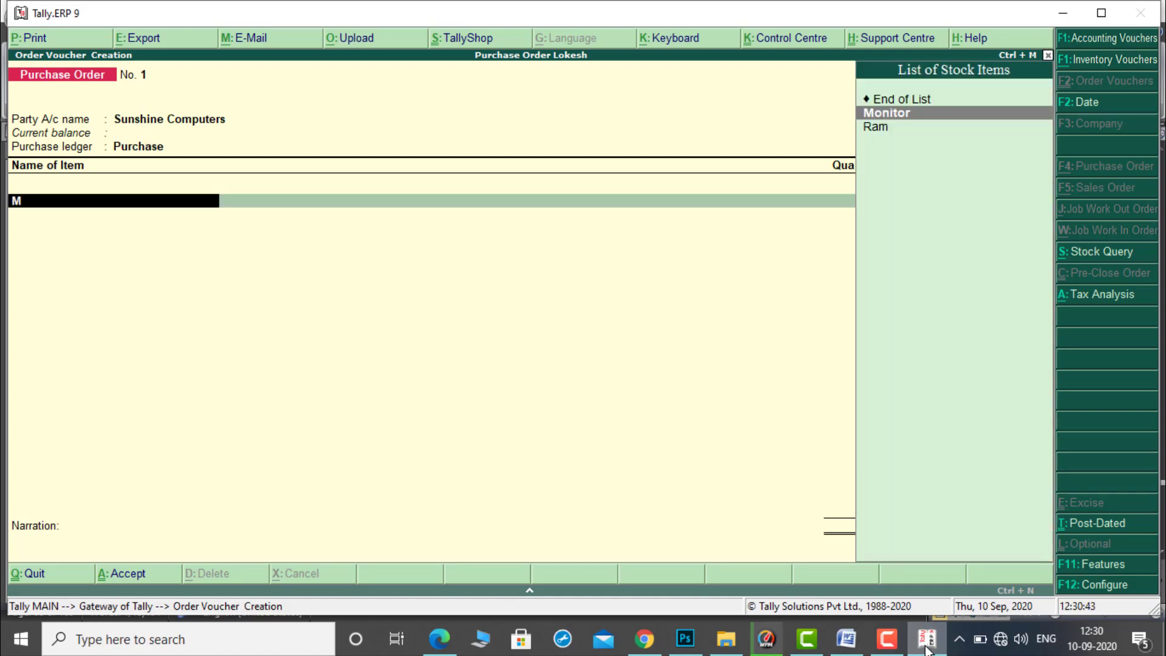
key("Return")
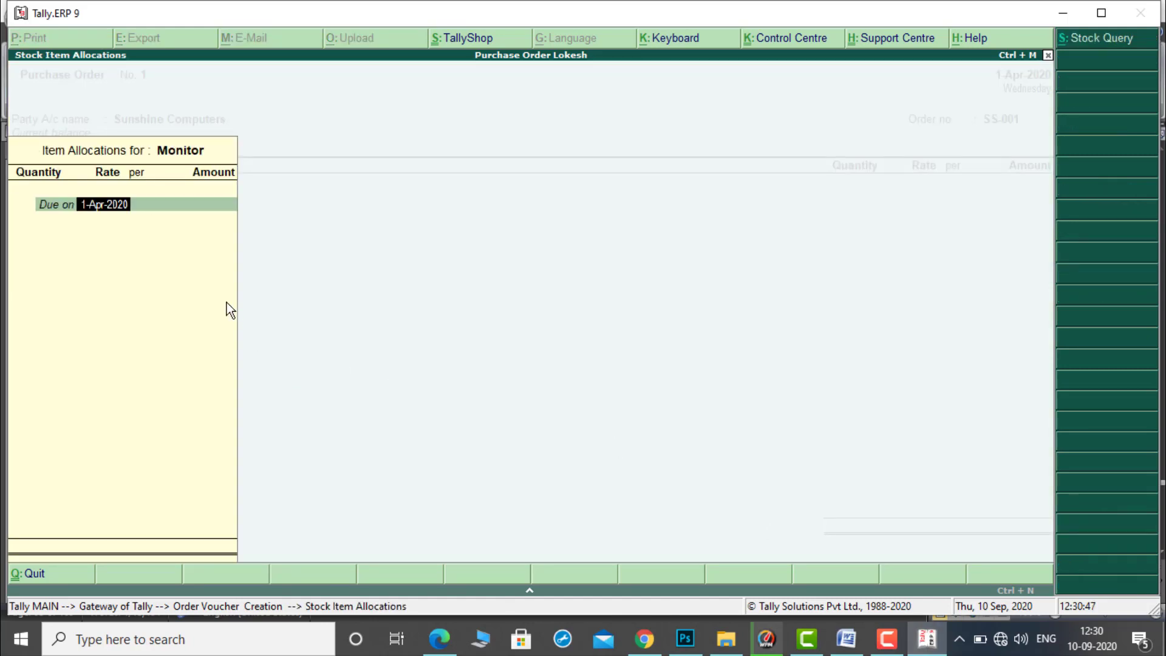
key("Return")
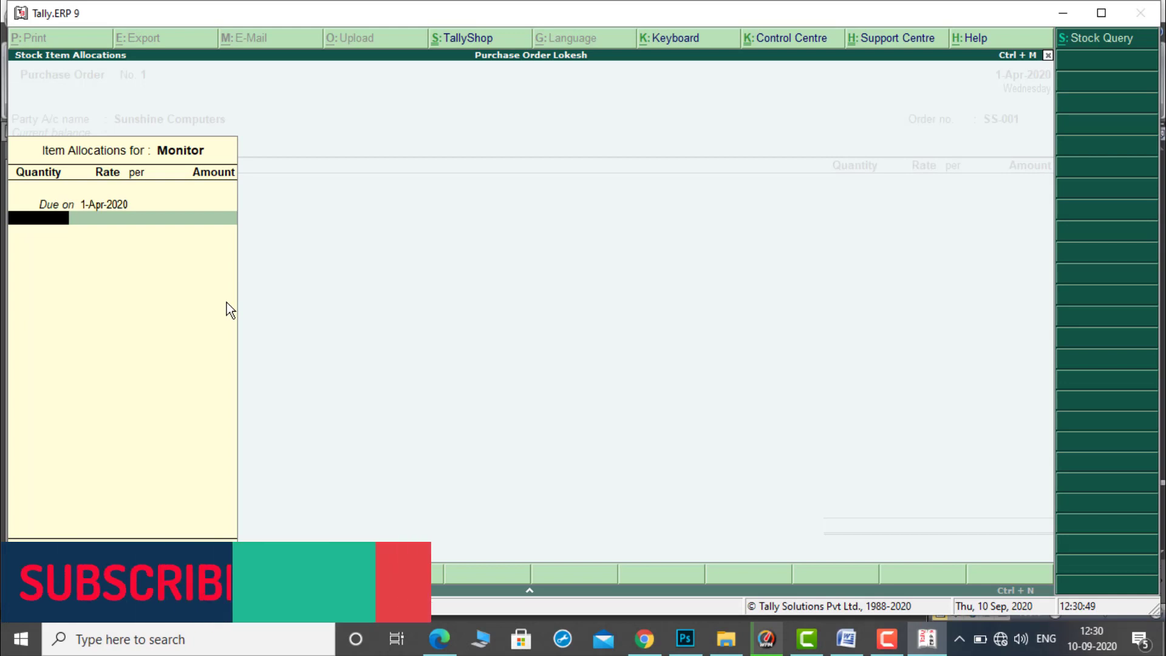
type("100")
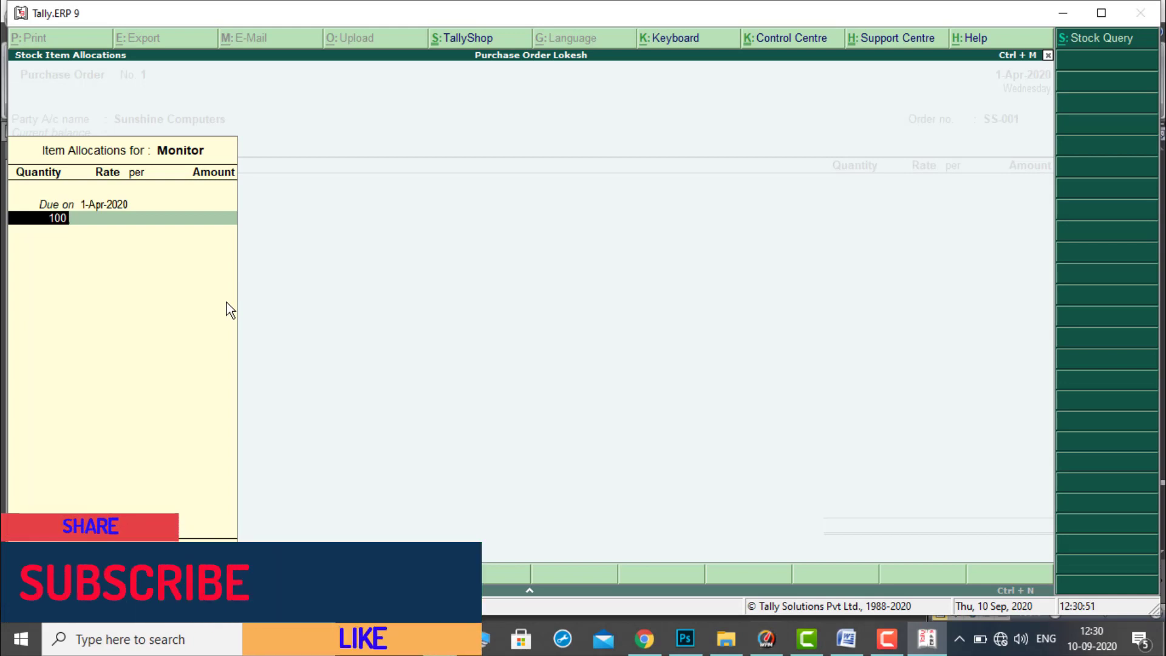
key("Return")
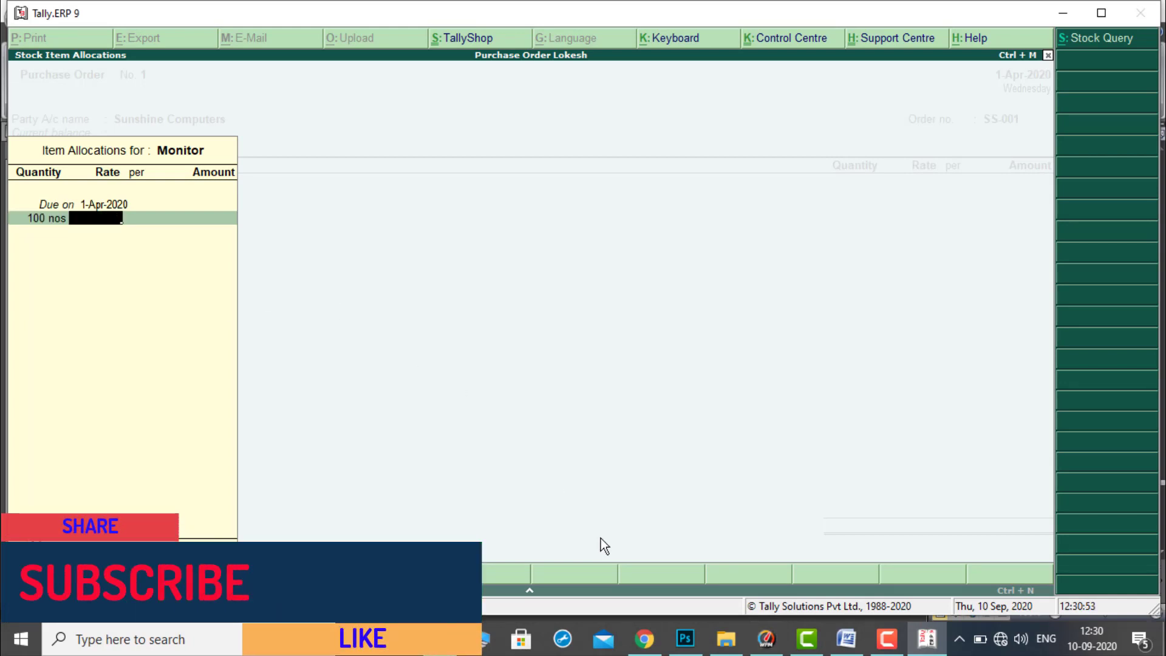
Step: Check the Monitor's rate in the Word document, set it to 3500 per nos in Tally, and complete the item line
left_click(847, 639)
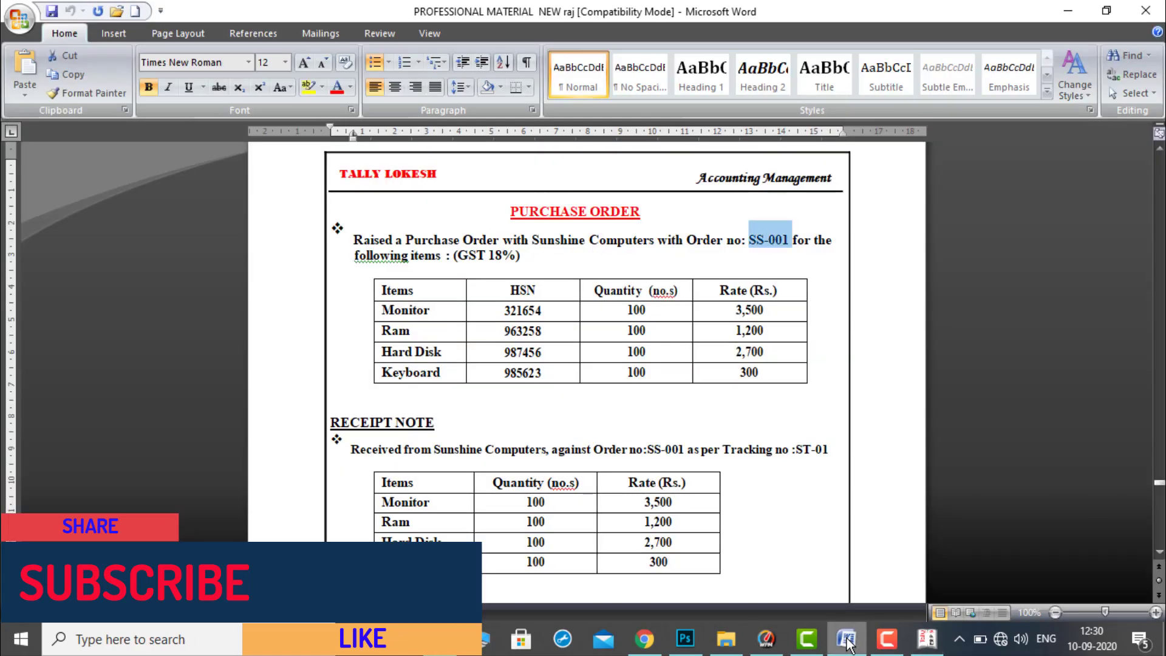
left_click(929, 642)
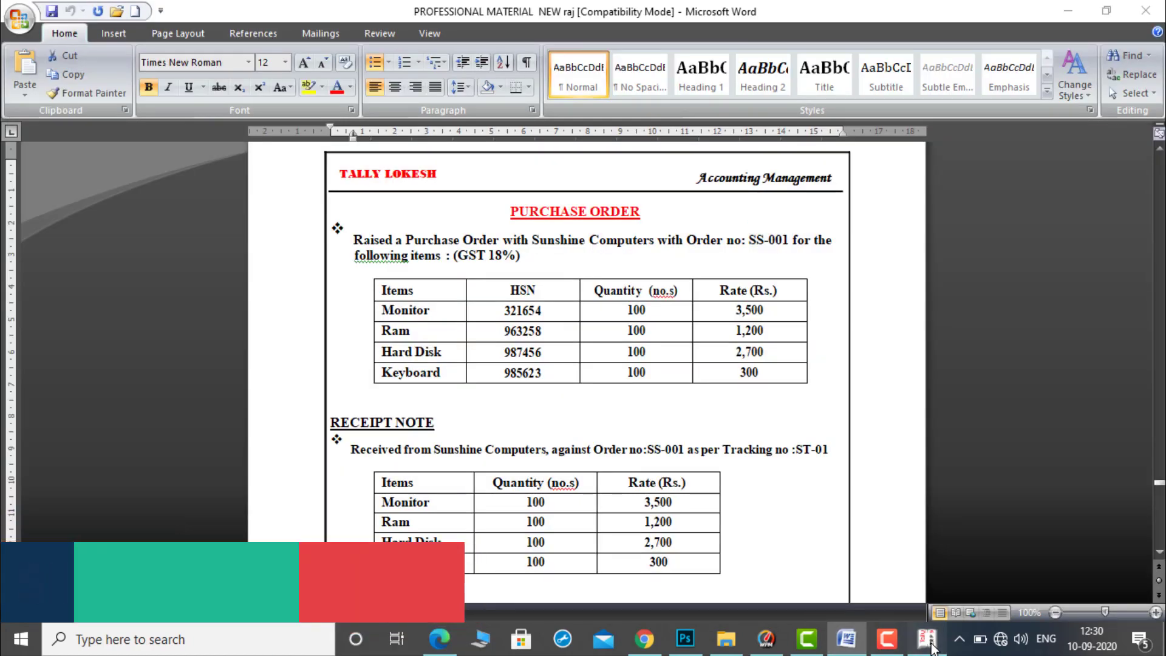
type("3500")
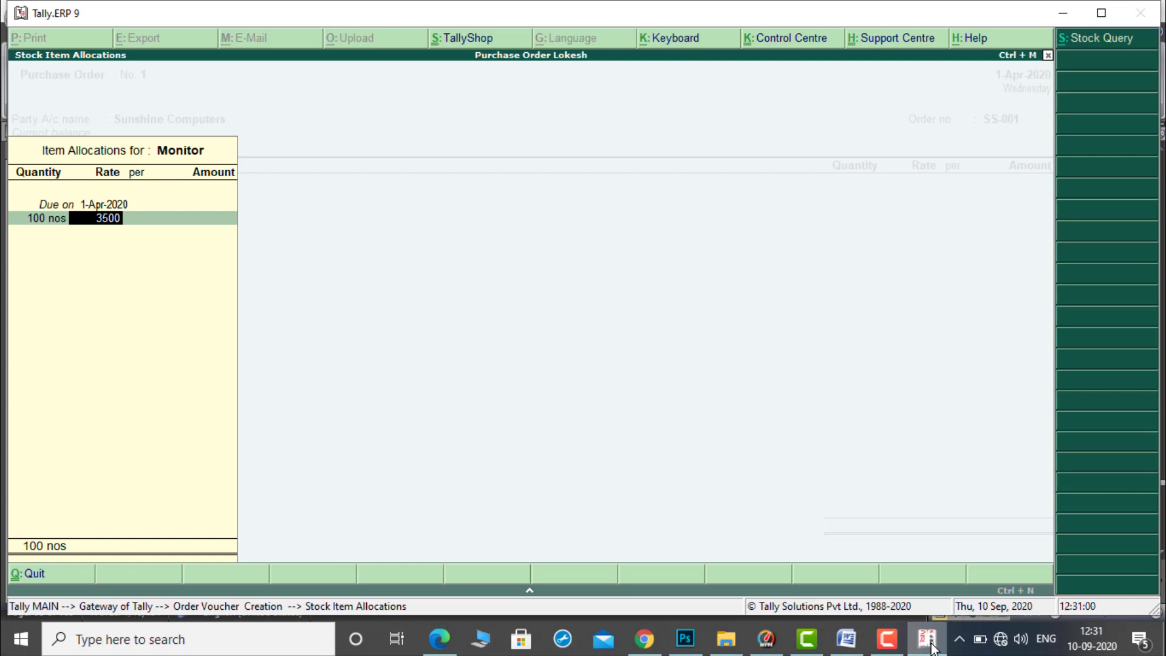
key("Return")
key("Return")
key("Return")
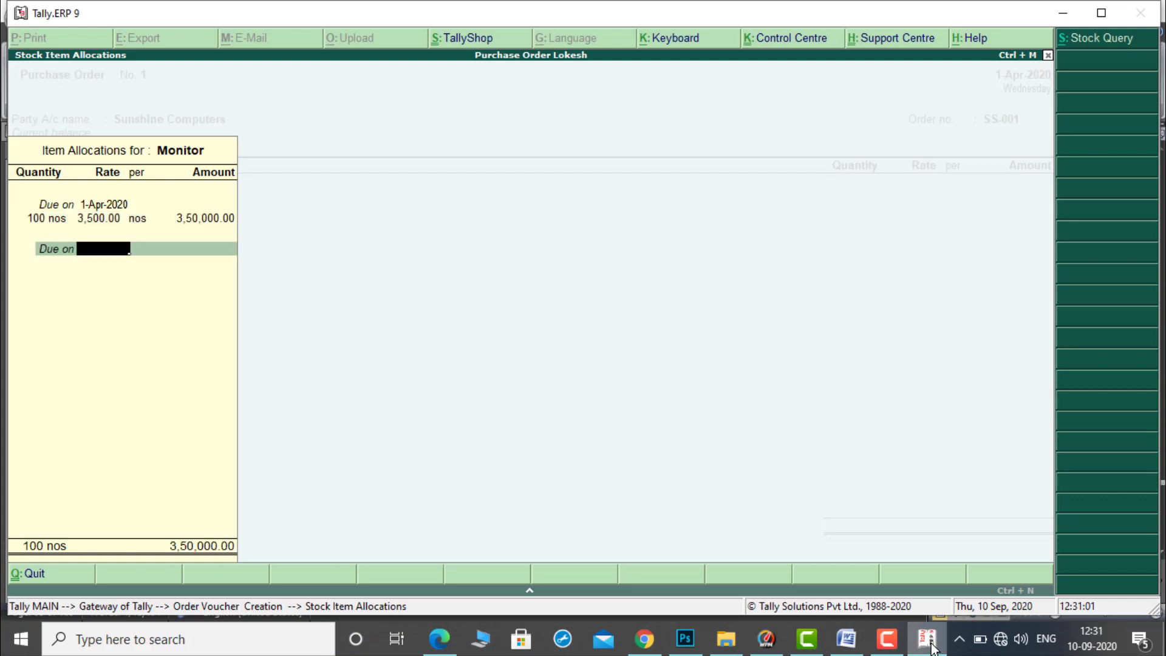
key("Return")
key("Return")
Step: Add Ram to the purchase order, due on 1-Apr-2020, with 100 nos at a rate of 1,200
type("R")
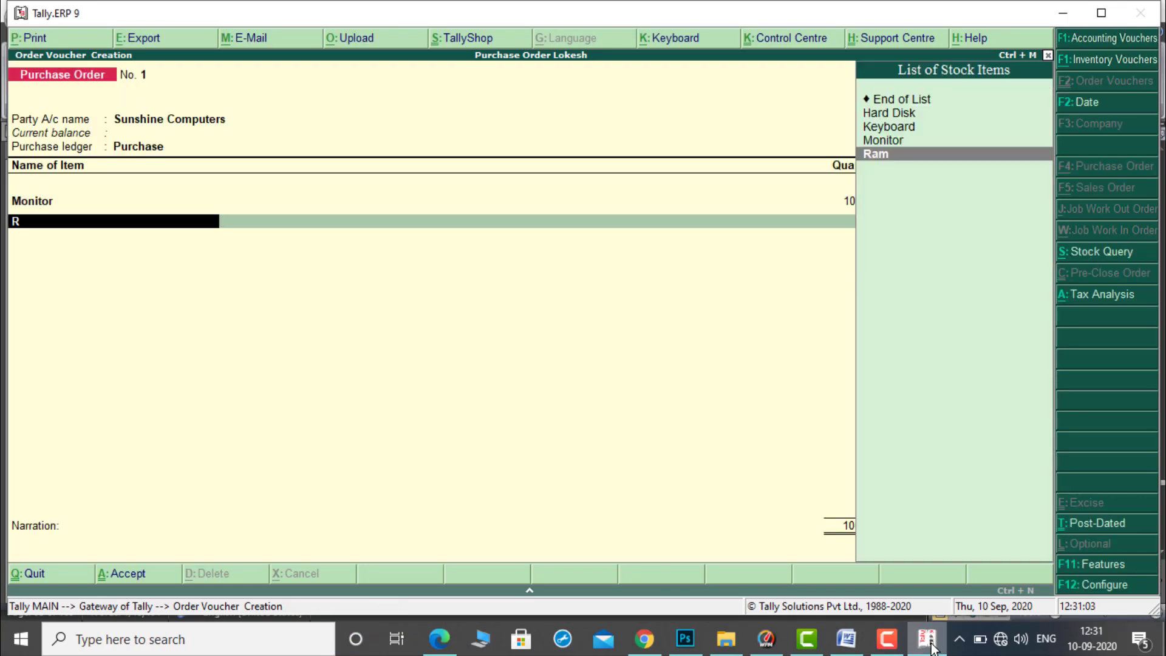
key("Return")
key("Return")
type("100")
key("Return")
type("1,200")
key("Return")
key("Return")
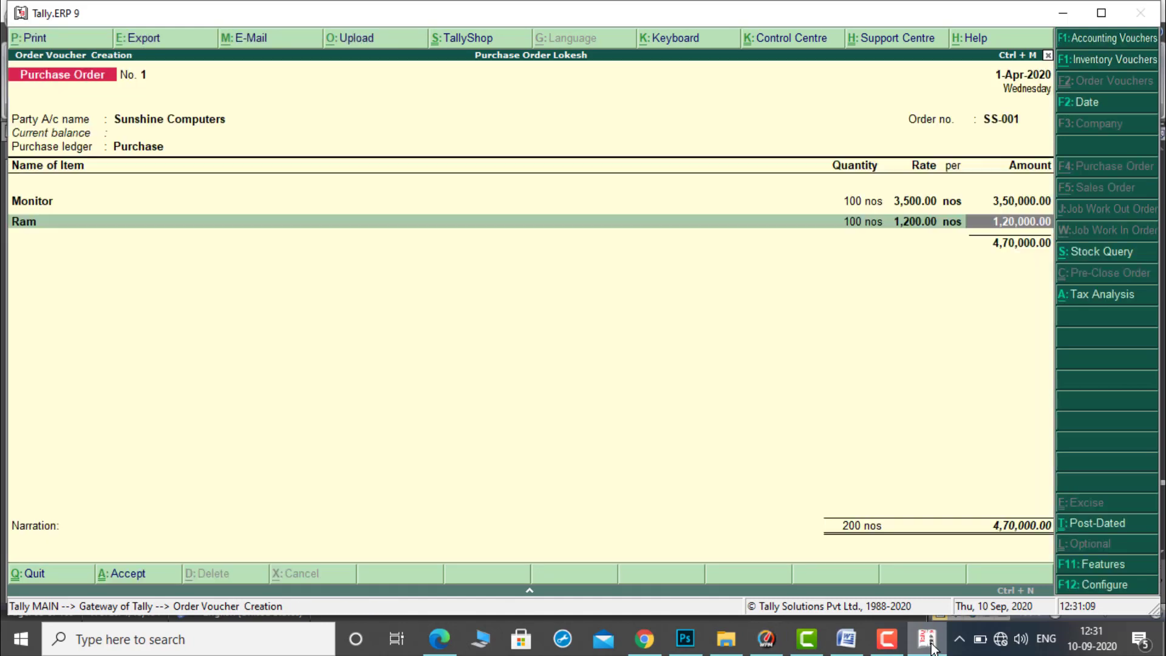
key("Return")
Step: Add Hard Disk to the purchase order, due on 1-Apr-2020, with a quantity of 100 nos
type("H")
key("Return")
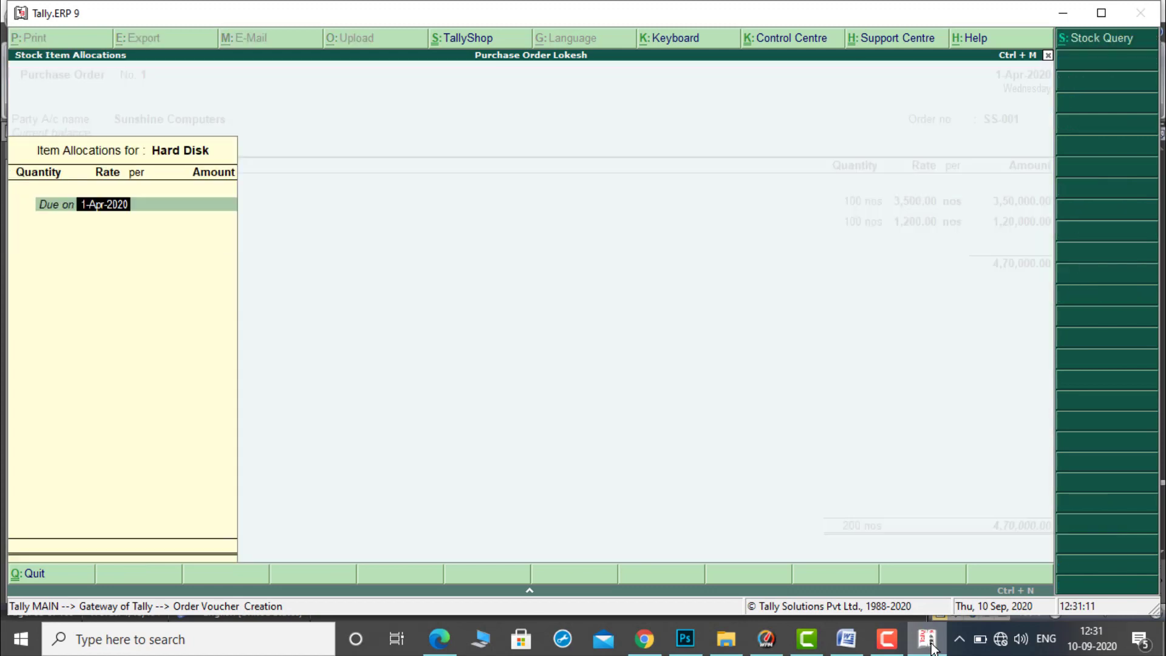
key("Return")
type("100")
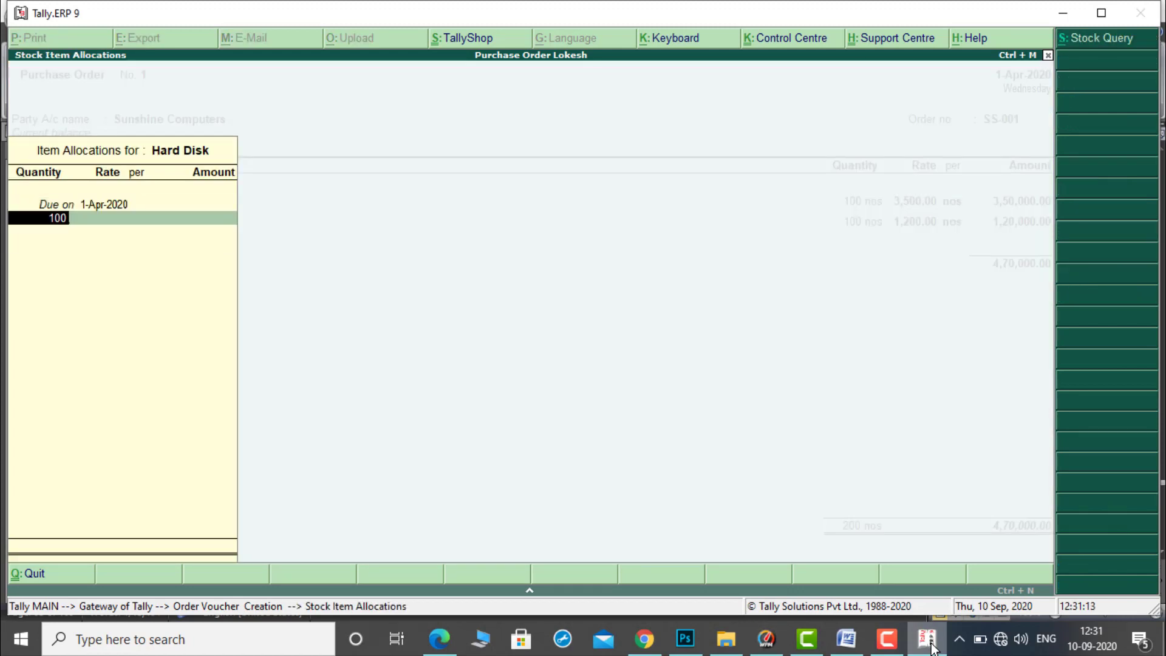
key("Return")
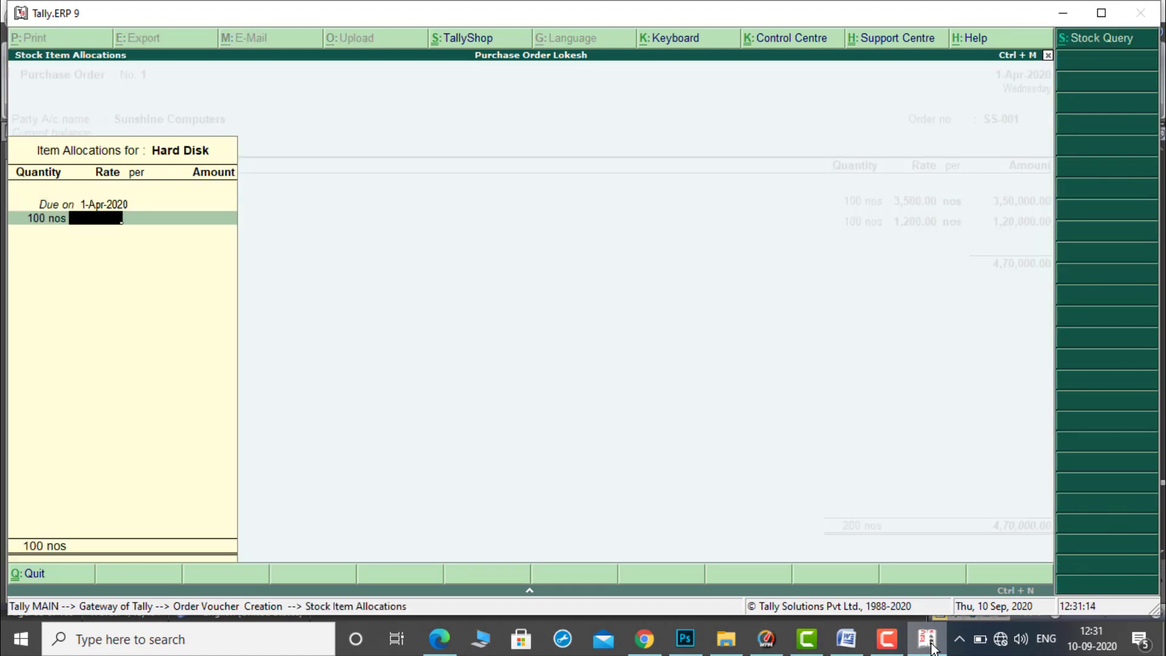
Step: Check the Hard Disk's rate in the Word document, set it to 2,700 per nos in Tally, and complete the item line
left_click(858, 647)
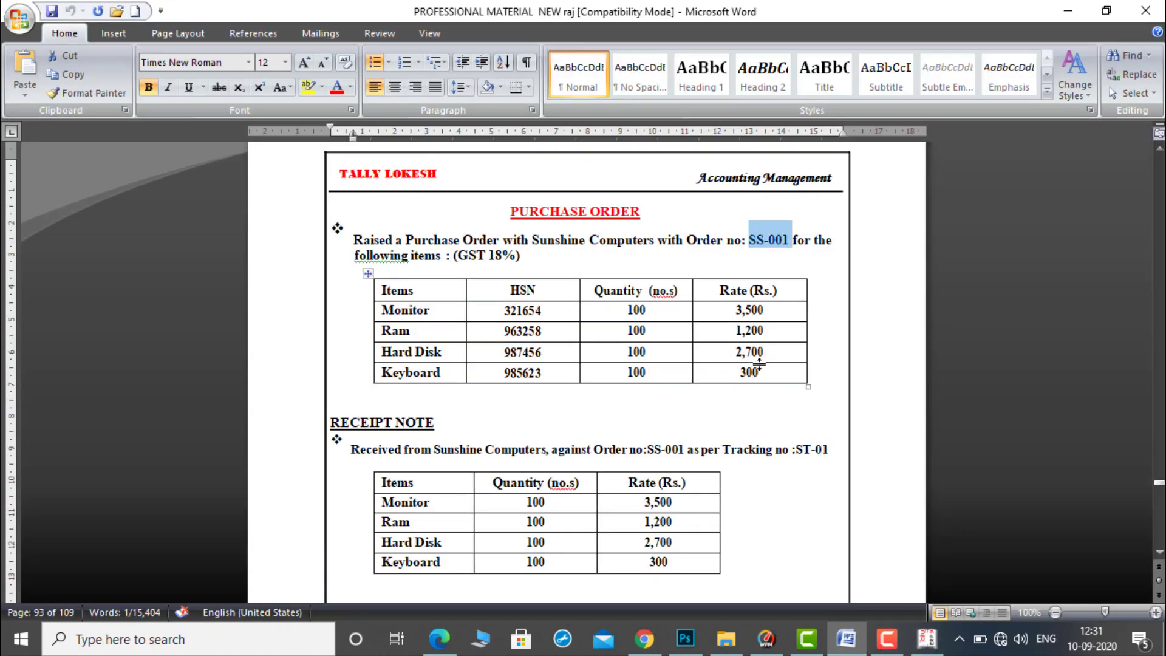
left_click(926, 646)
type("2,700")
key("Return")
key("Return")
key("Return")
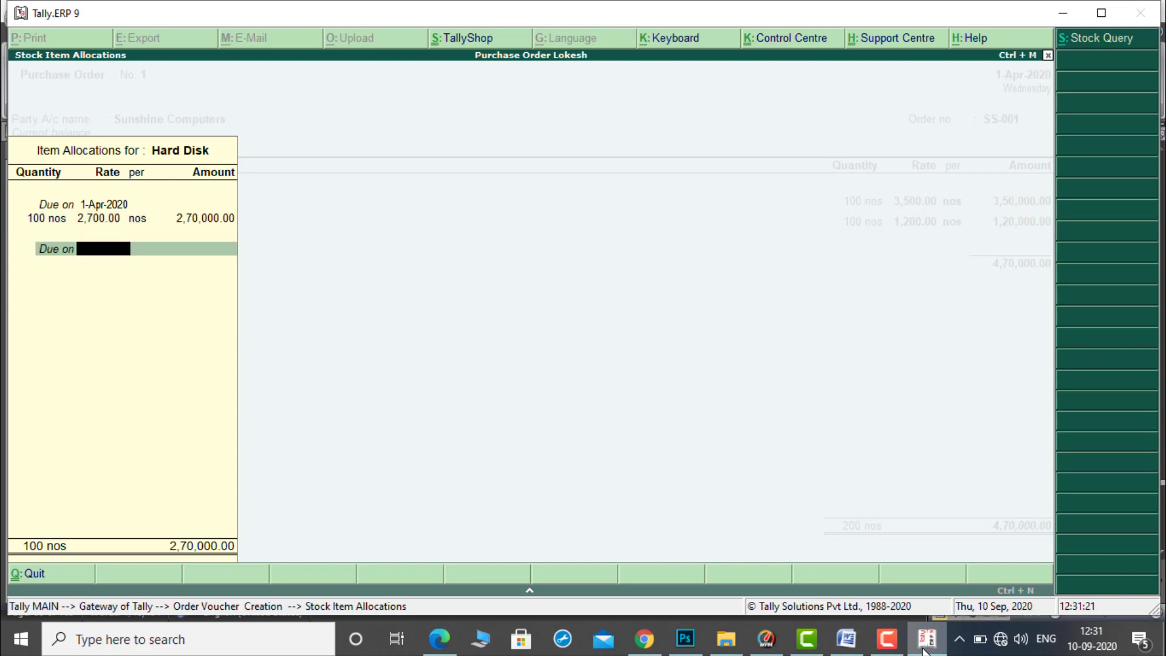
key("Return")
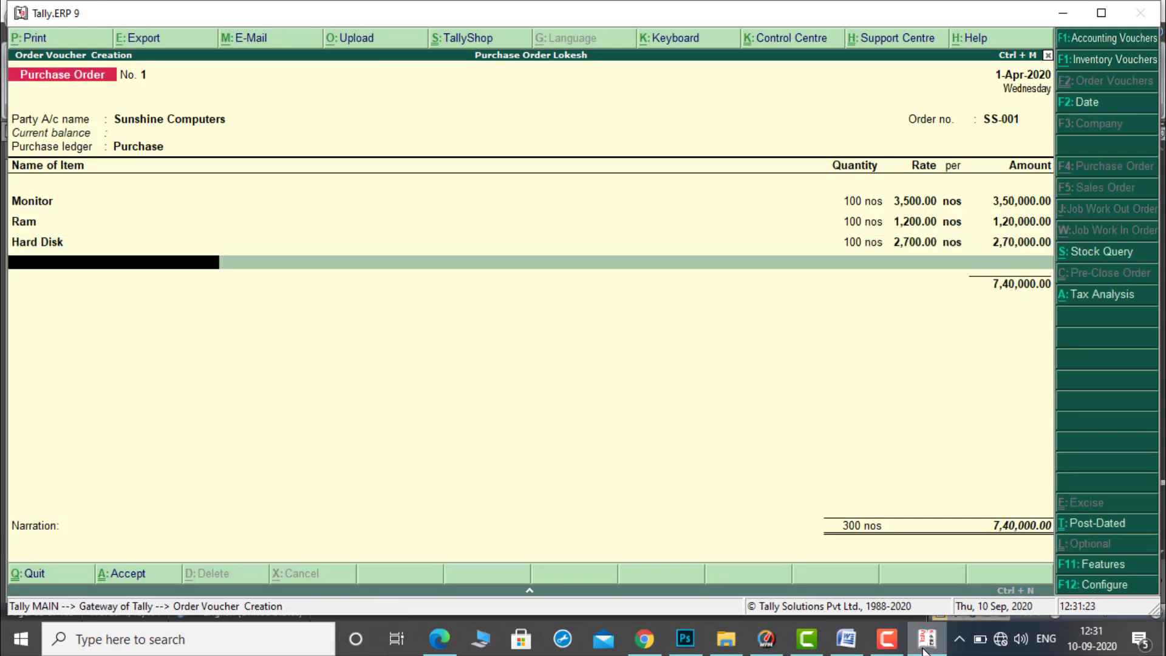
Step: Add Keyboard to the purchase order, due on 1-Apr-2020, with 100 nos at a rate of 300, and save the order
type("k")
key("Return")
key("Return")
type("100")
key("Return")
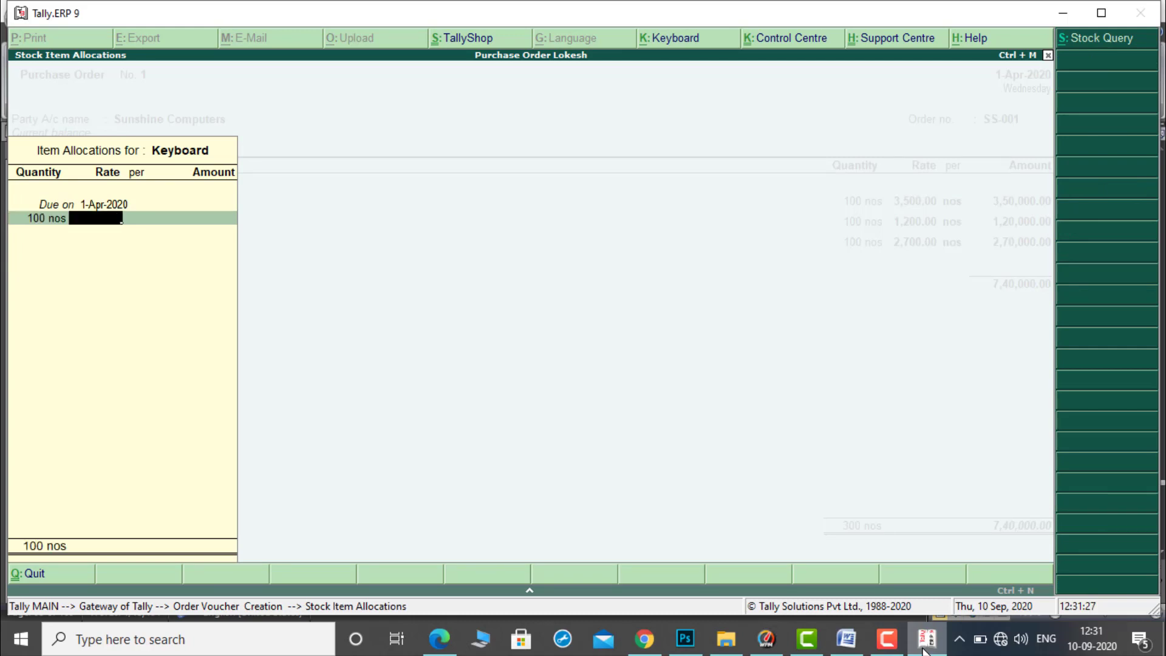
type("300")
key("Return")
key("Return")
key("Return")
key("Return")
key("Return")
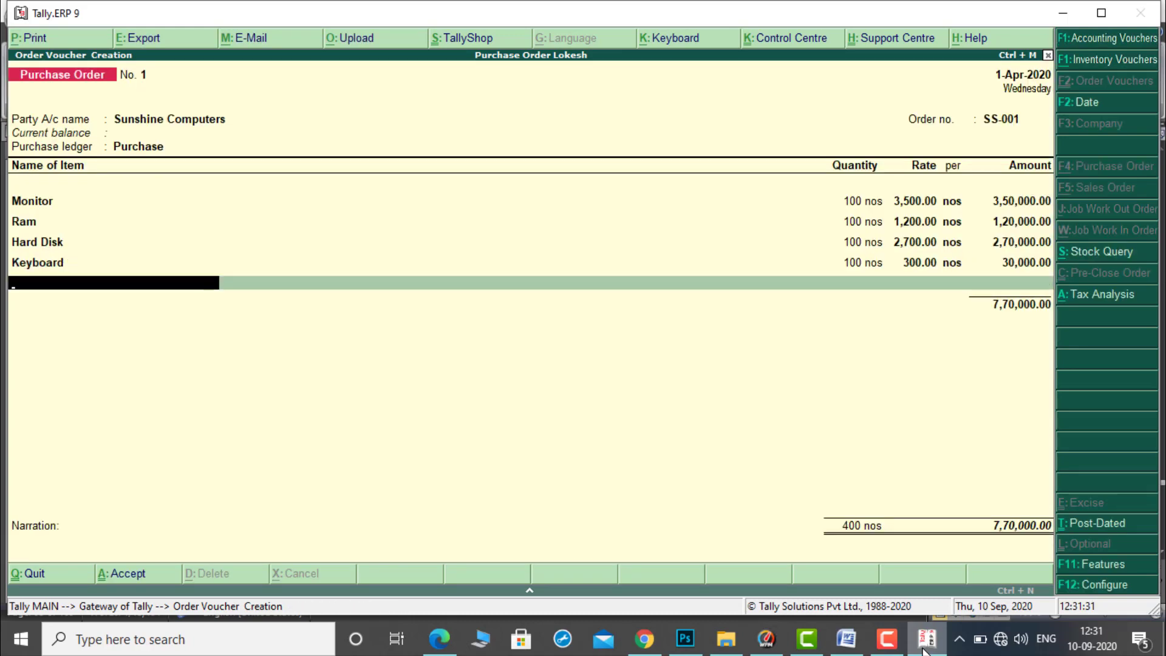
key("Return")
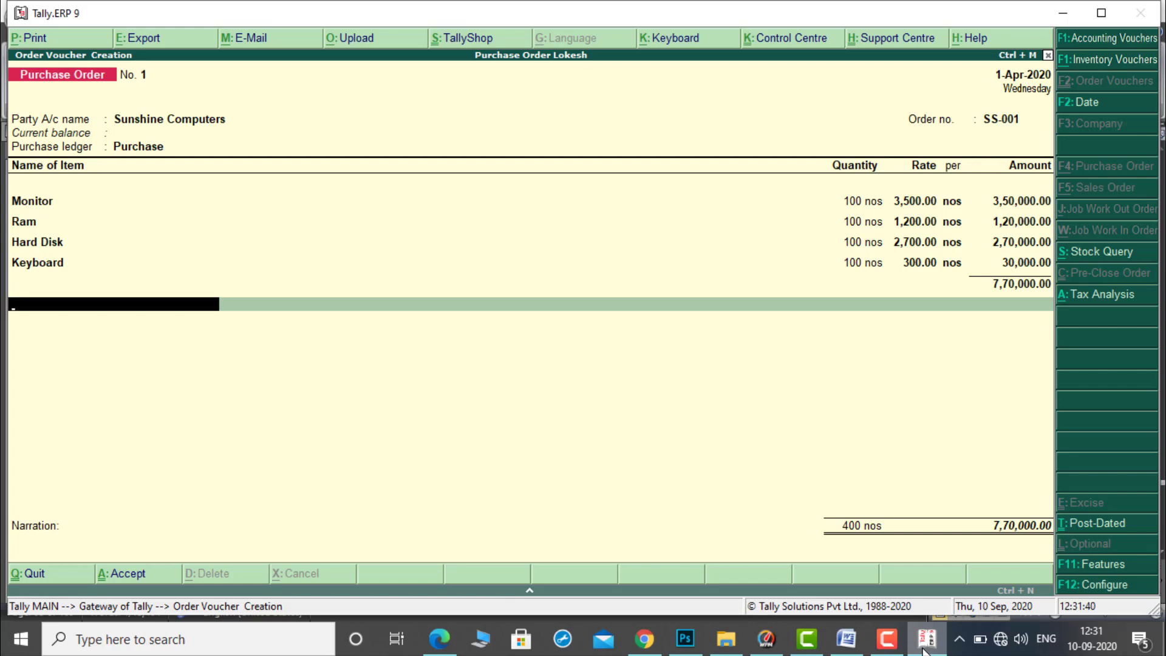
key("ctrl+a")
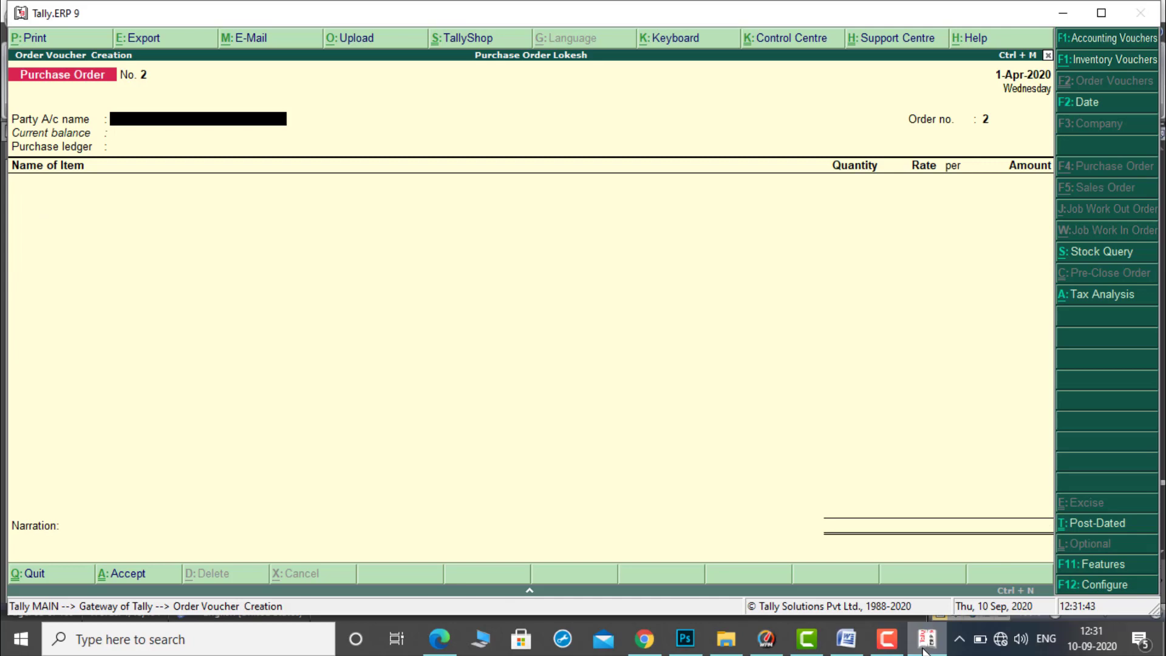
Step: Check the Receipt Note exercise in the Word document and open a Receipt Note inventory voucher in Tally
left_click(850, 649)
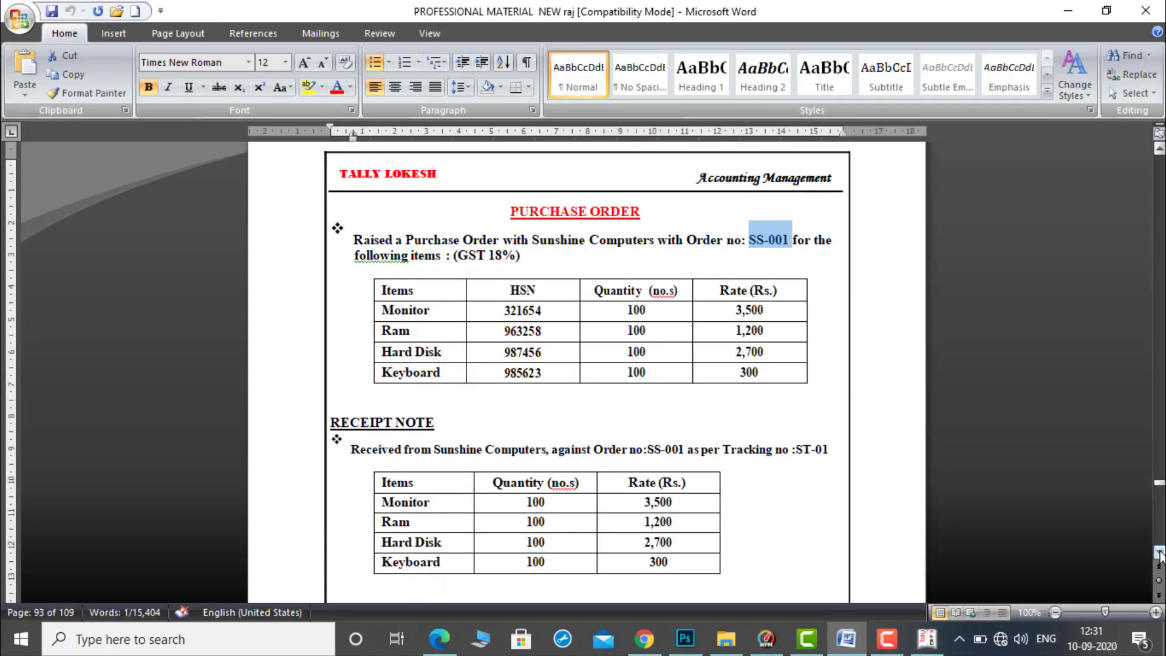
scroll(1159, 553, "down", 4)
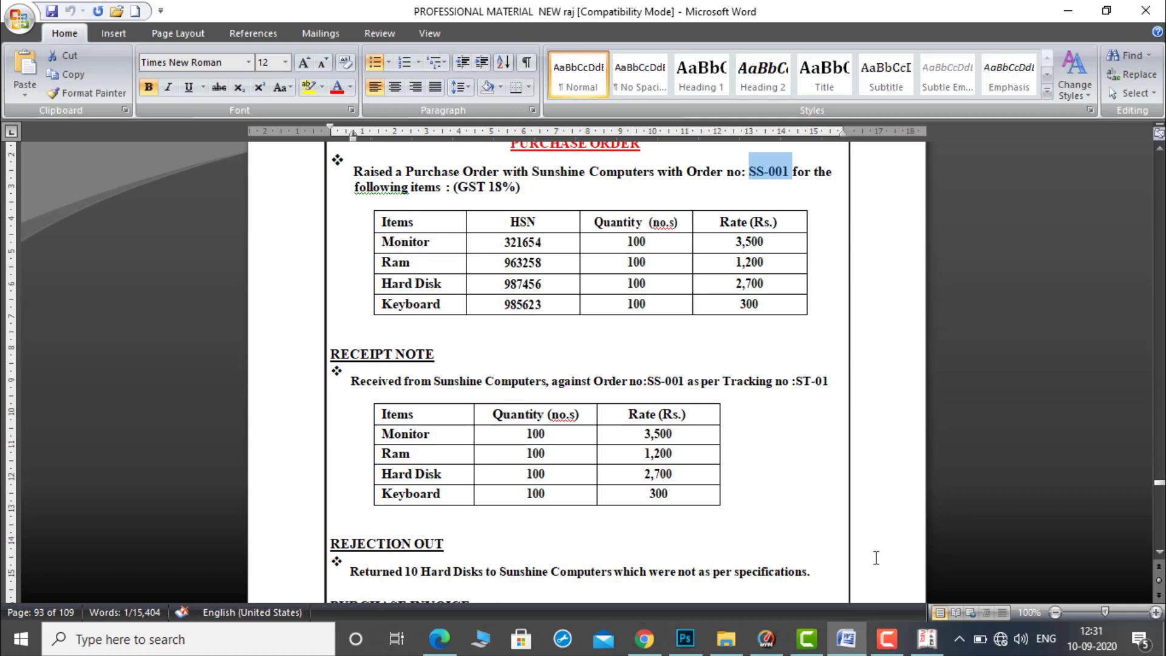
left_click(922, 648)
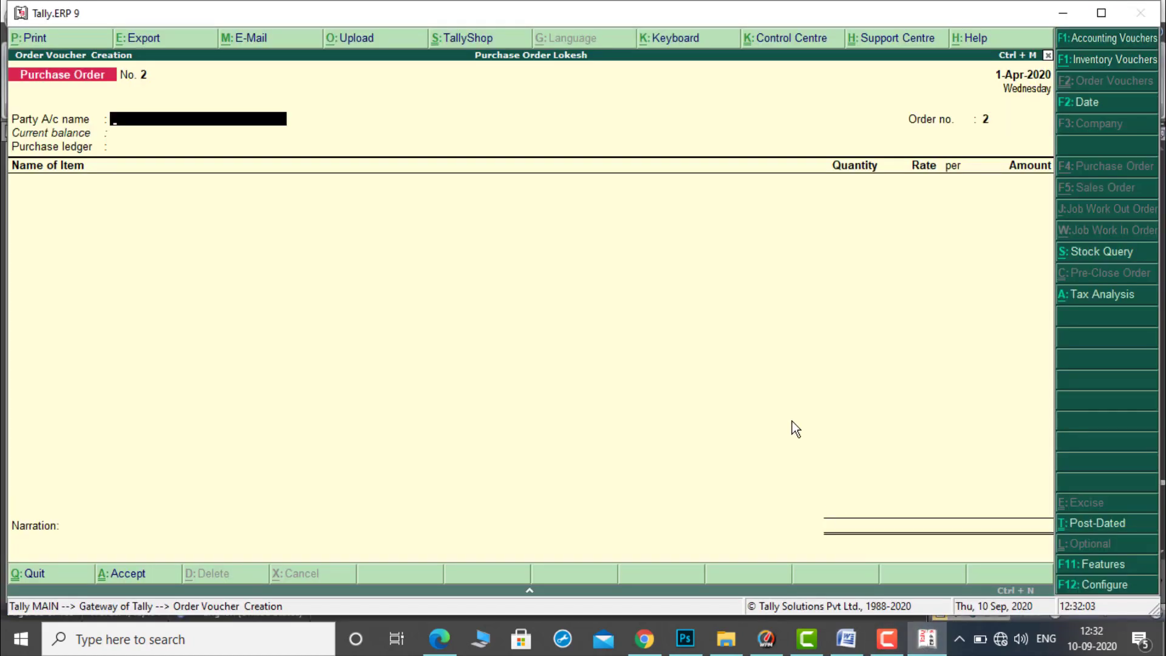
key("Escape")
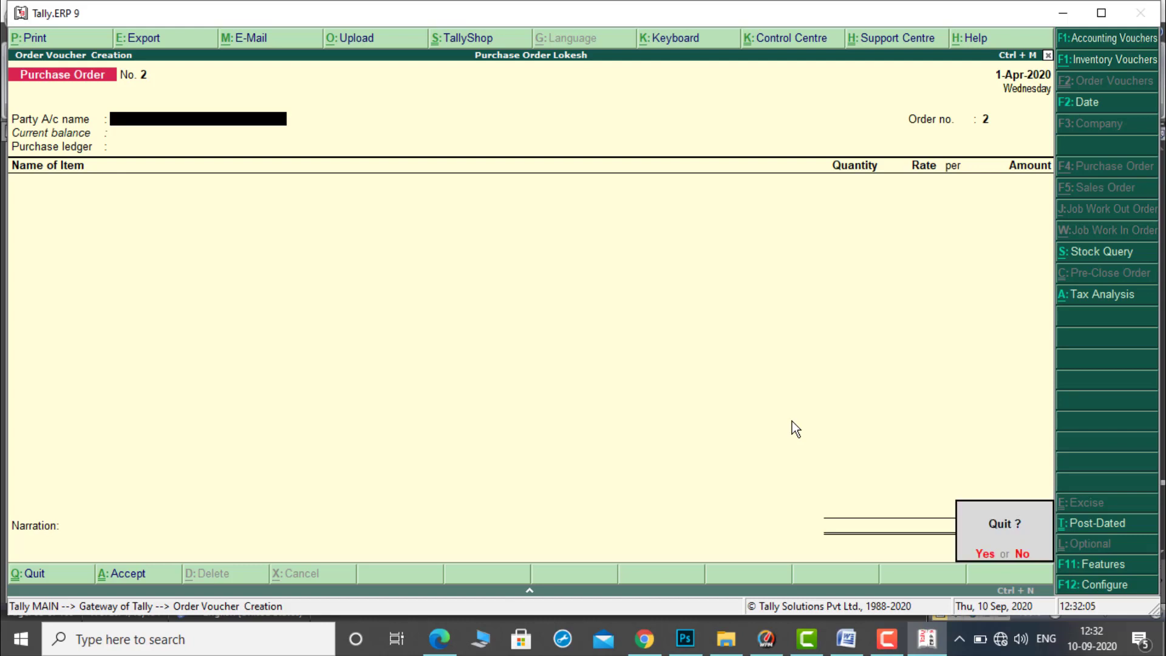
key("Return")
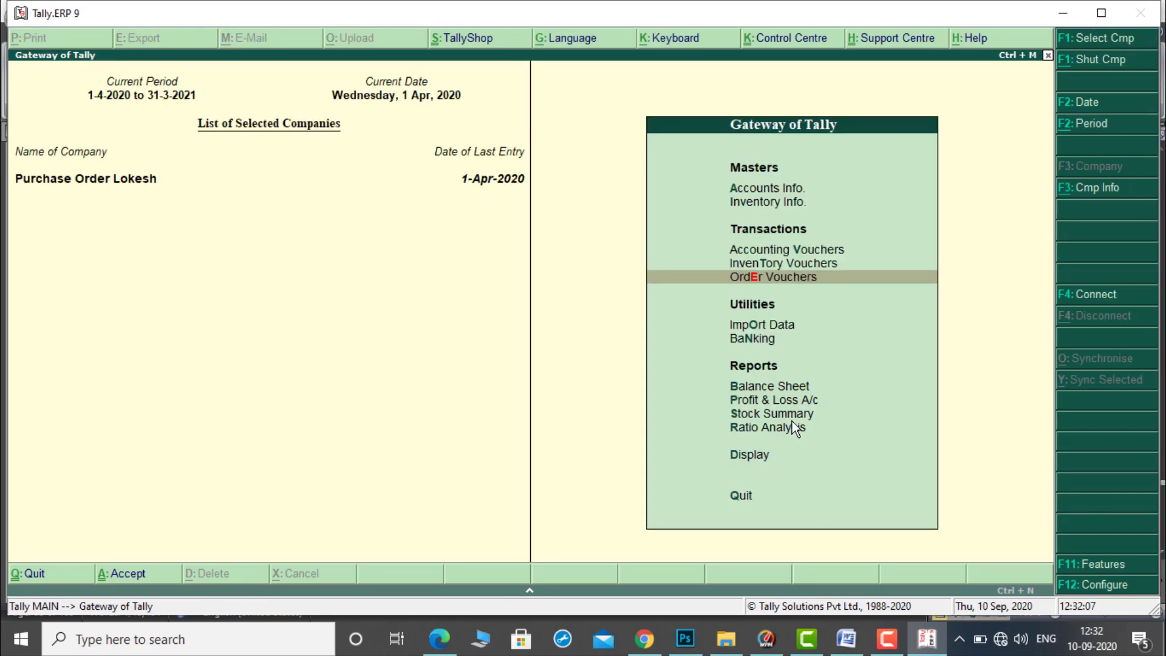
key("Up")
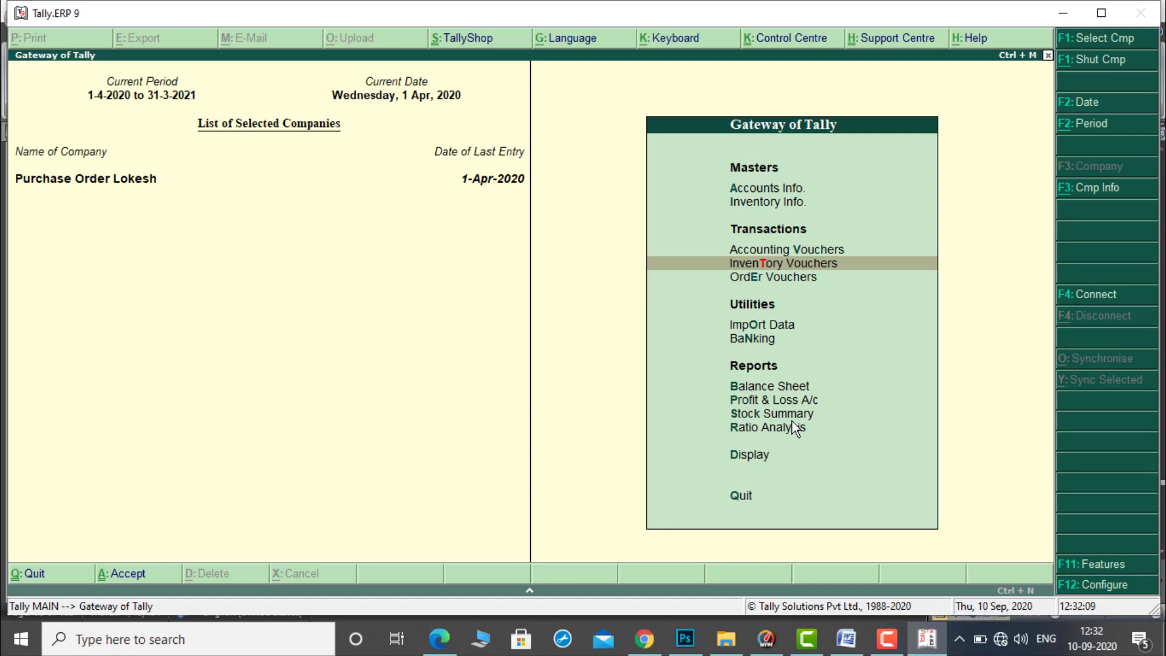
key("Return")
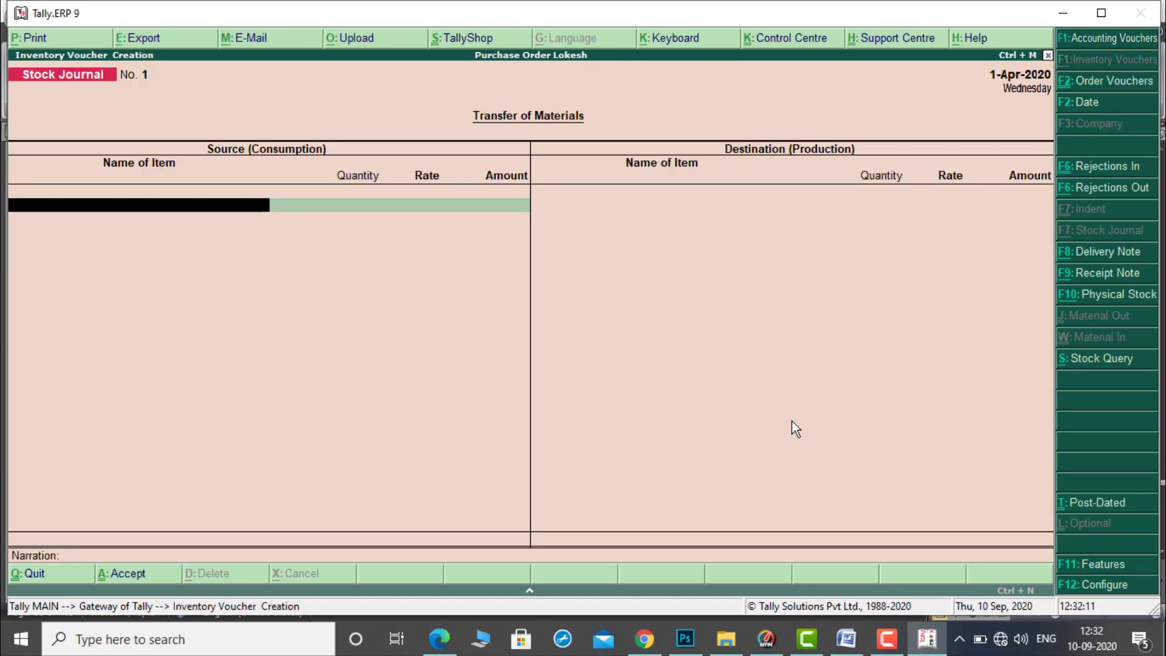
left_click(1104, 278)
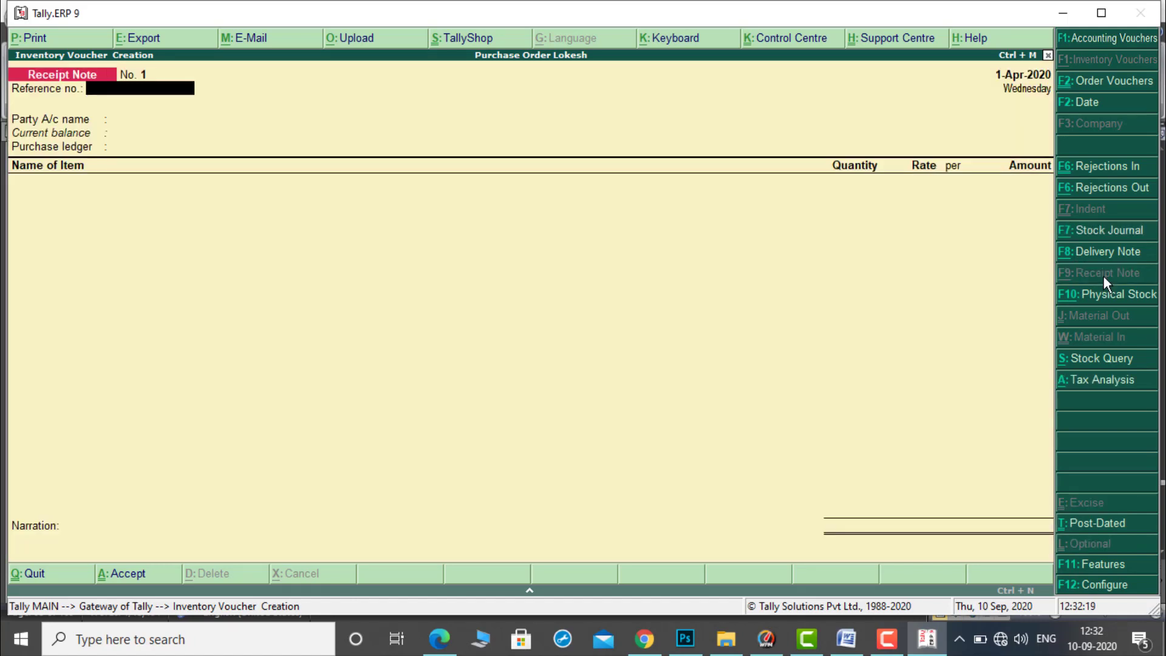
Step: Leave the receipt note's reference number blank and select Sunshine Computers as the party account
key("Return")
key("Down")
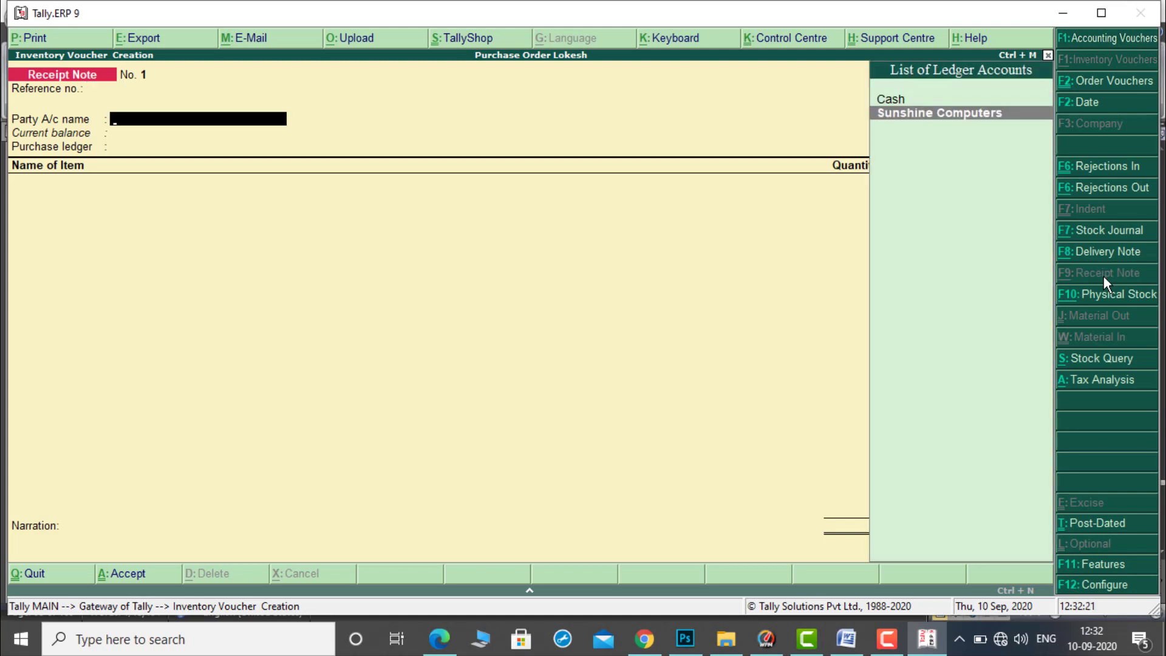
key("Return")
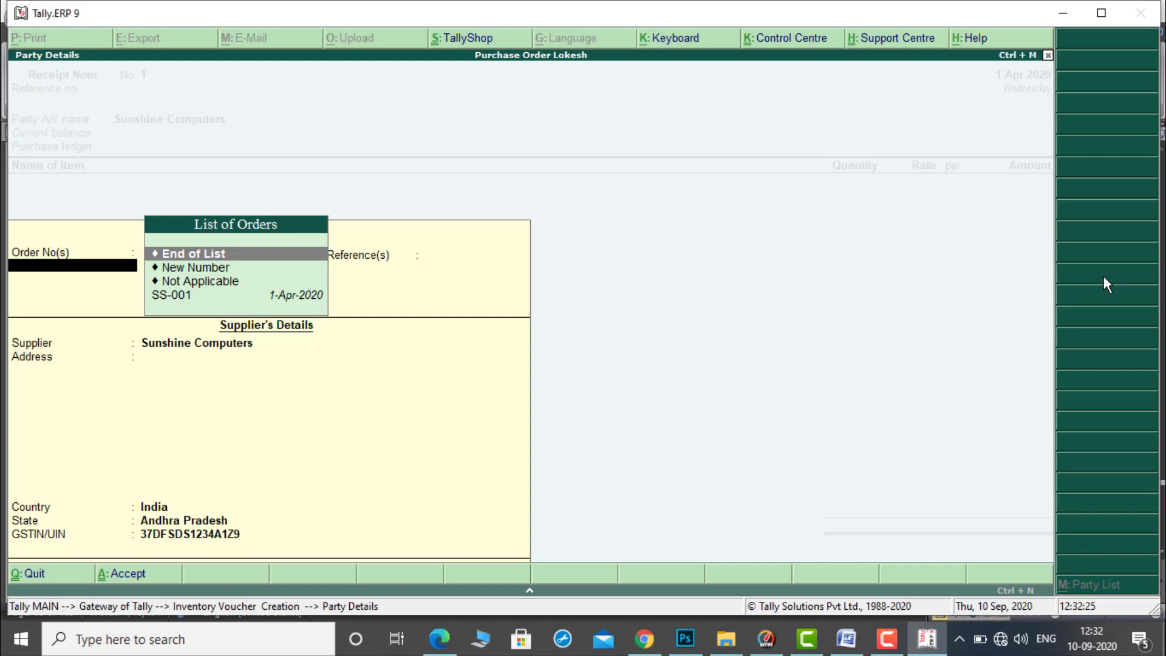
Step: Link the receipt note to Sunshine Computers' purchase order dated 1-Apr-2020 and accept the supplier details
key("Down")
key("Down")
key("Down")
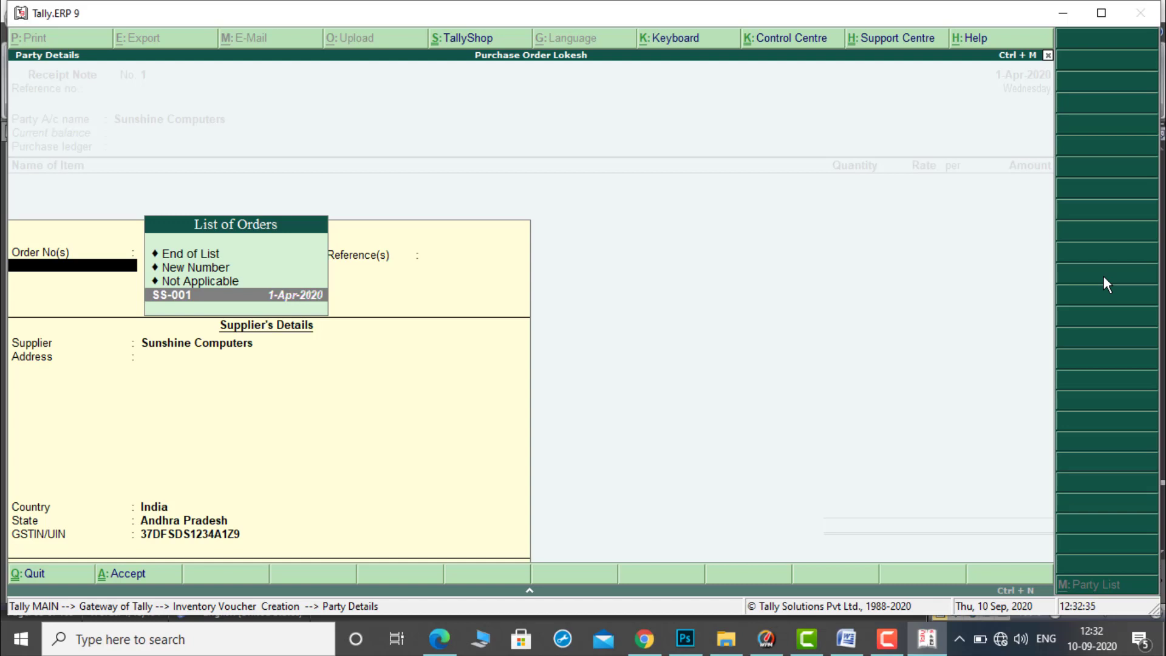
key("Return")
key("Return")
key("Return")
key("Return")
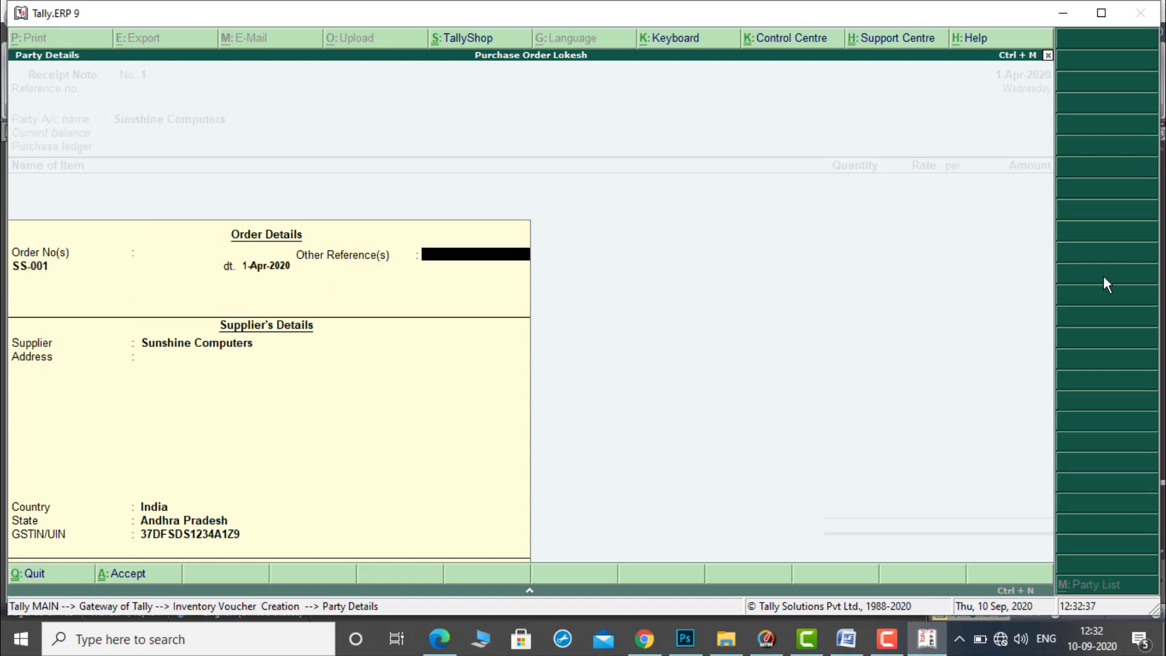
key("Return")
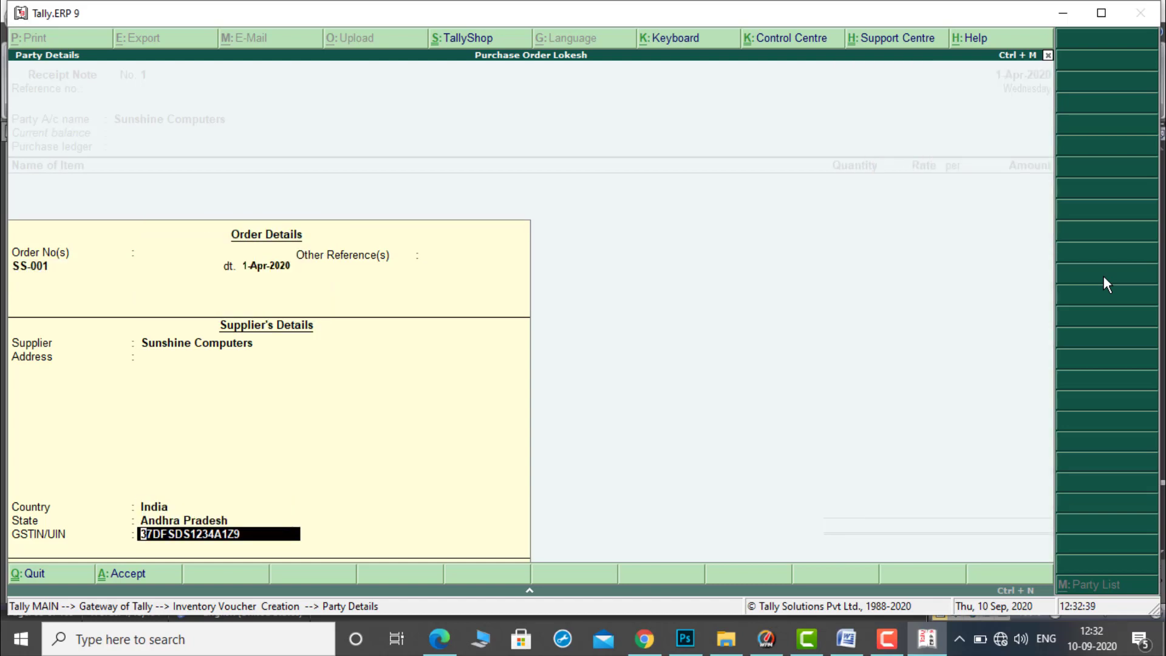
key("Return")
key("Return")
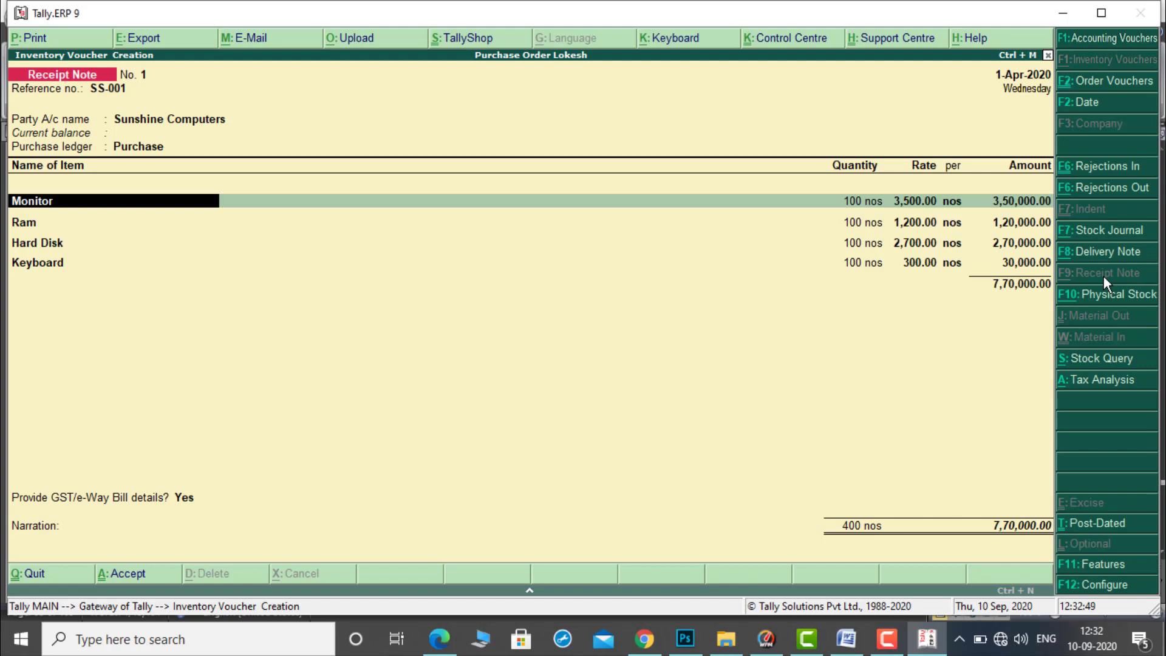
Step: Allocate the Monitor to new tracking number ST-01 against the purchase order, keeping 100 nos at a rate of 3,500
key("Return")
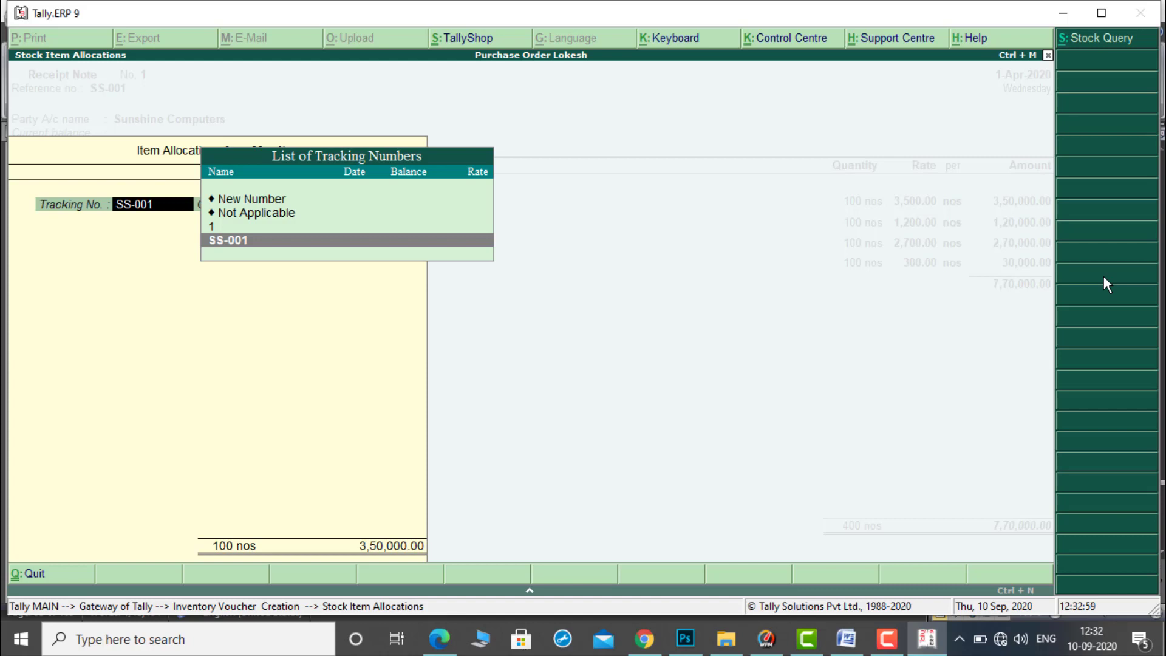
key("Up")
key("Up")
key("Up")
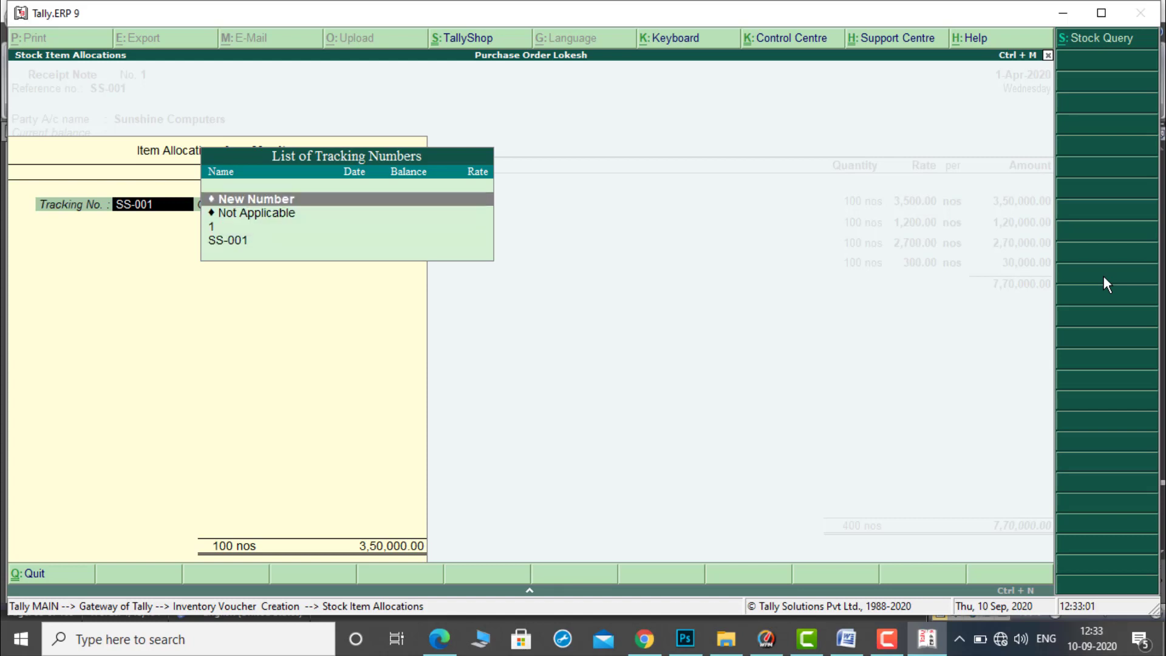
key("Return")
type("ST-01")
key("Return")
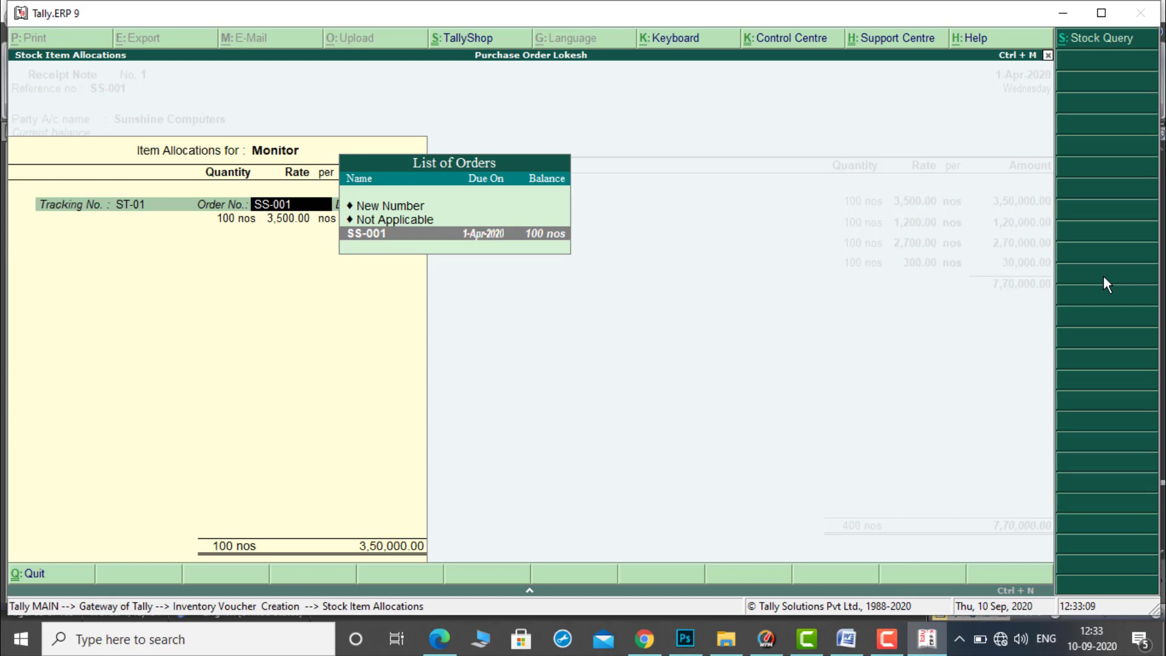
key("Return")
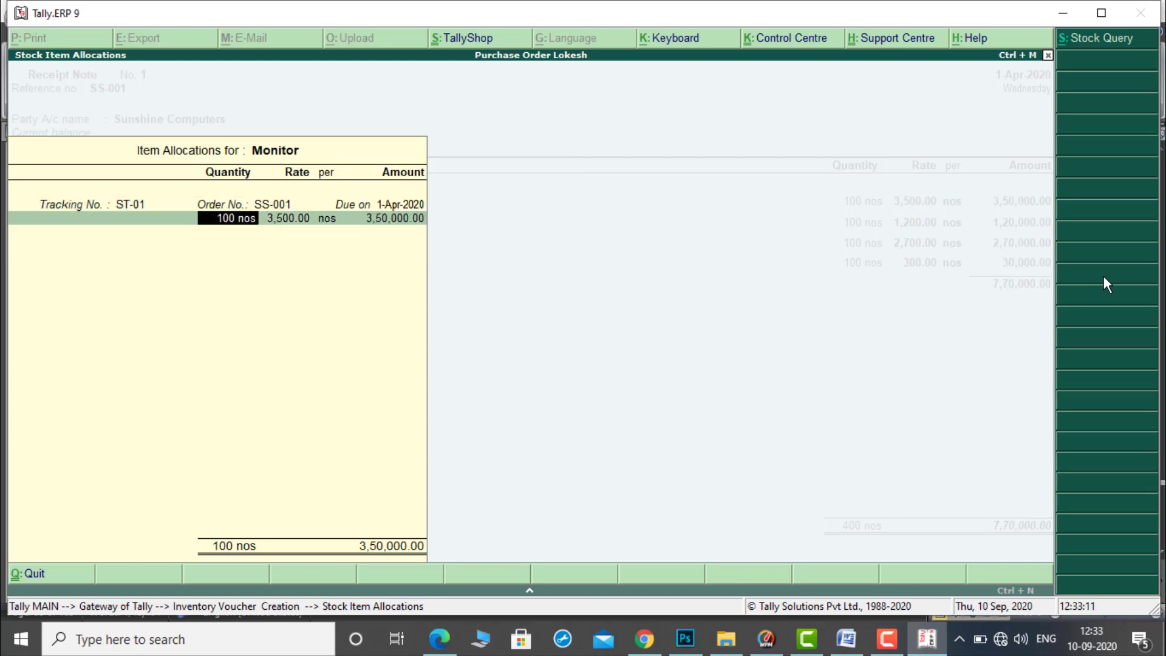
key("Return")
key("Return")
key("Return")
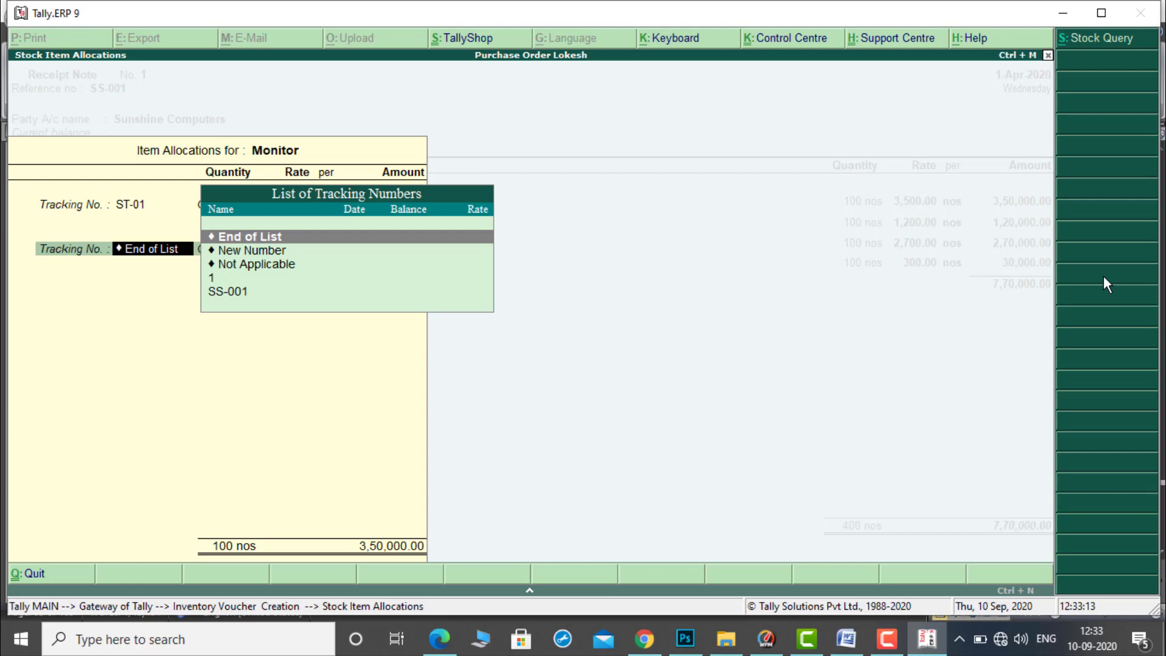
key("Return")
Step: Allocate the Ram to new tracking number ST-01 against the purchase order, keeping 100 nos at a rate of 1,200
key("Return")
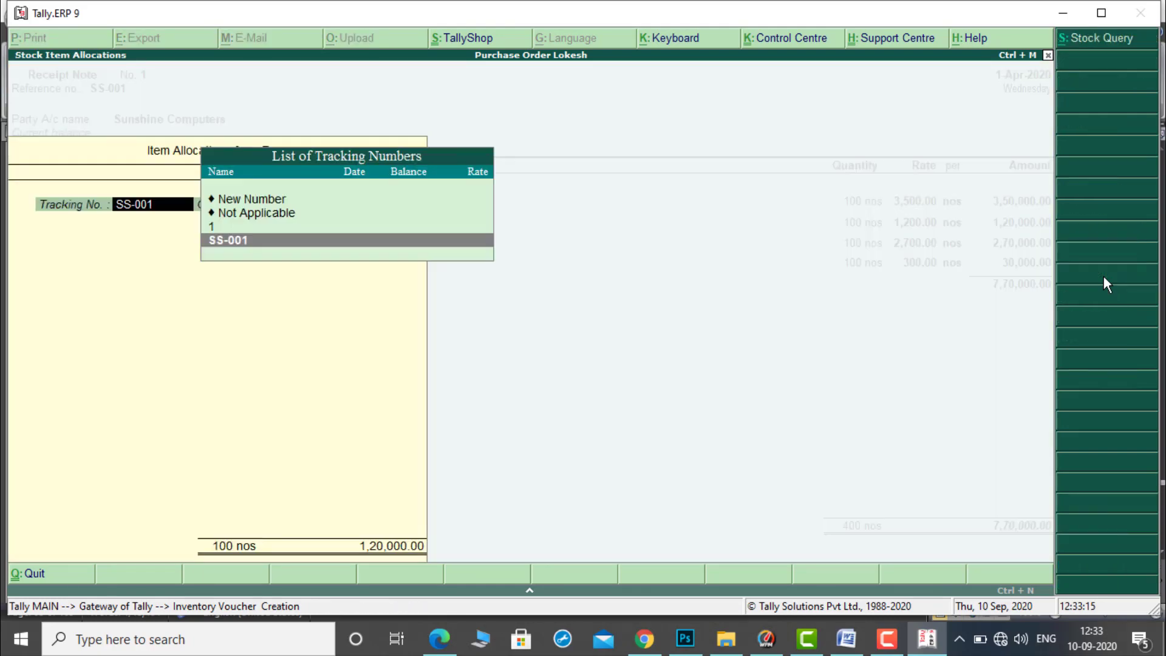
key("Up")
key("Up")
key("Up")
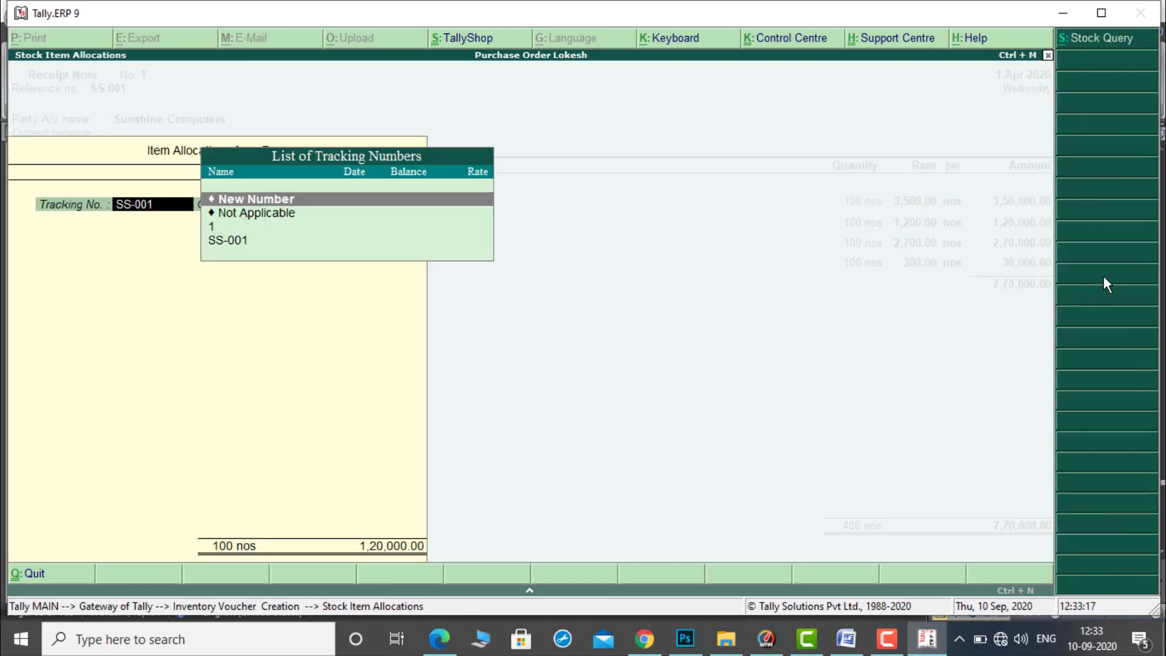
key("Return")
type("ST-01")
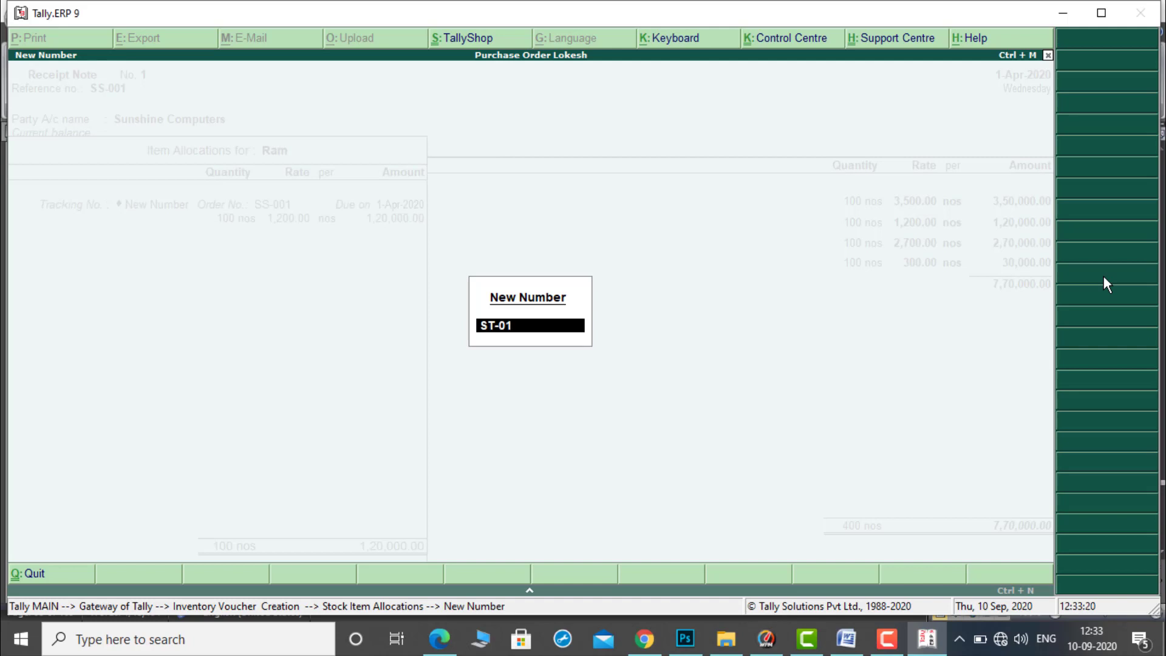
key("Return")
key("Return")
key("Return")
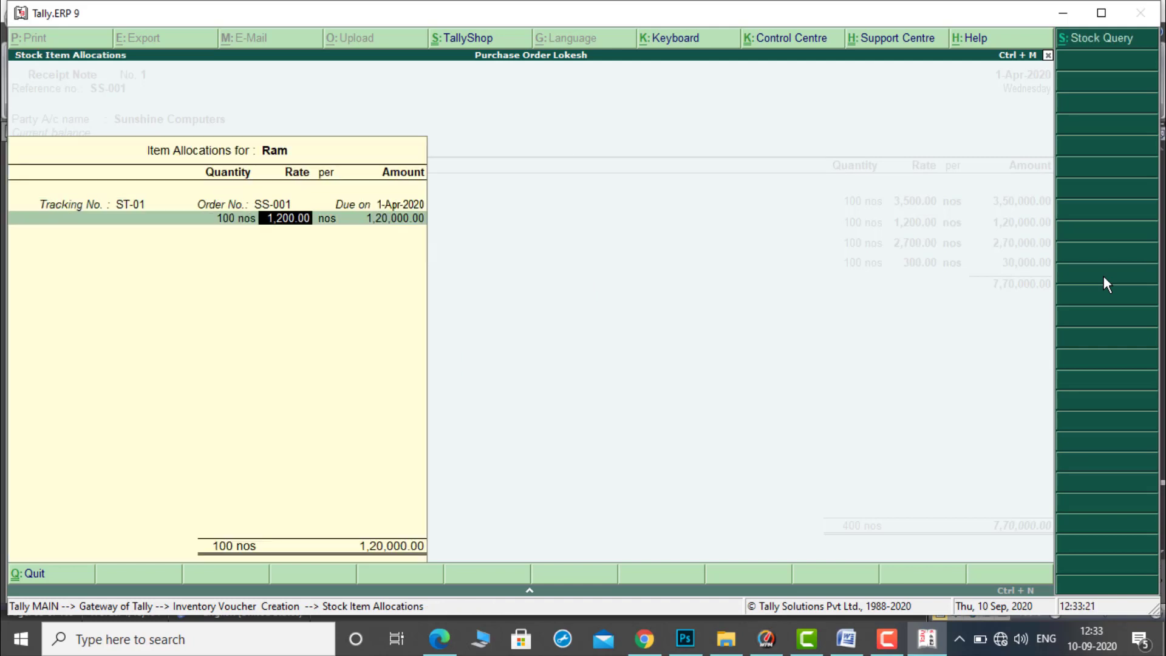
key("Return")
key("Return")
key("Return")
Step: Allocate the Hard Disk to new tracking number ST-01 against the purchase order, keeping 100 nos at a rate of 2,700
key("Down")
key("Return")
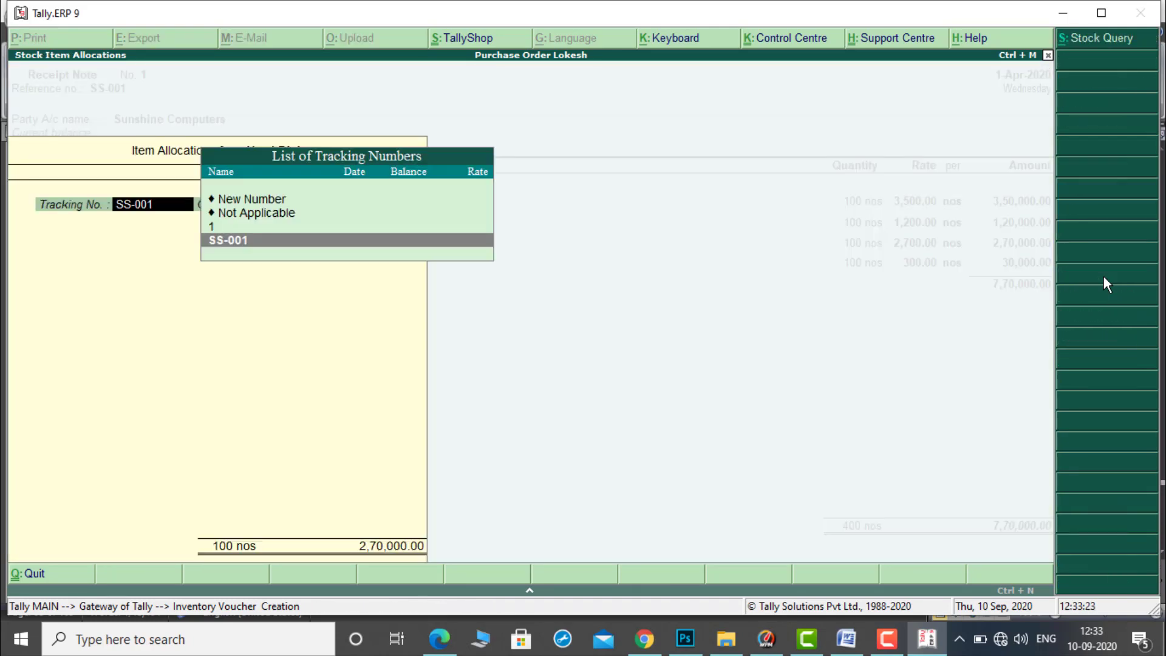
key("Up")
key("Up")
key("Up")
key("Return")
type("ST-01")
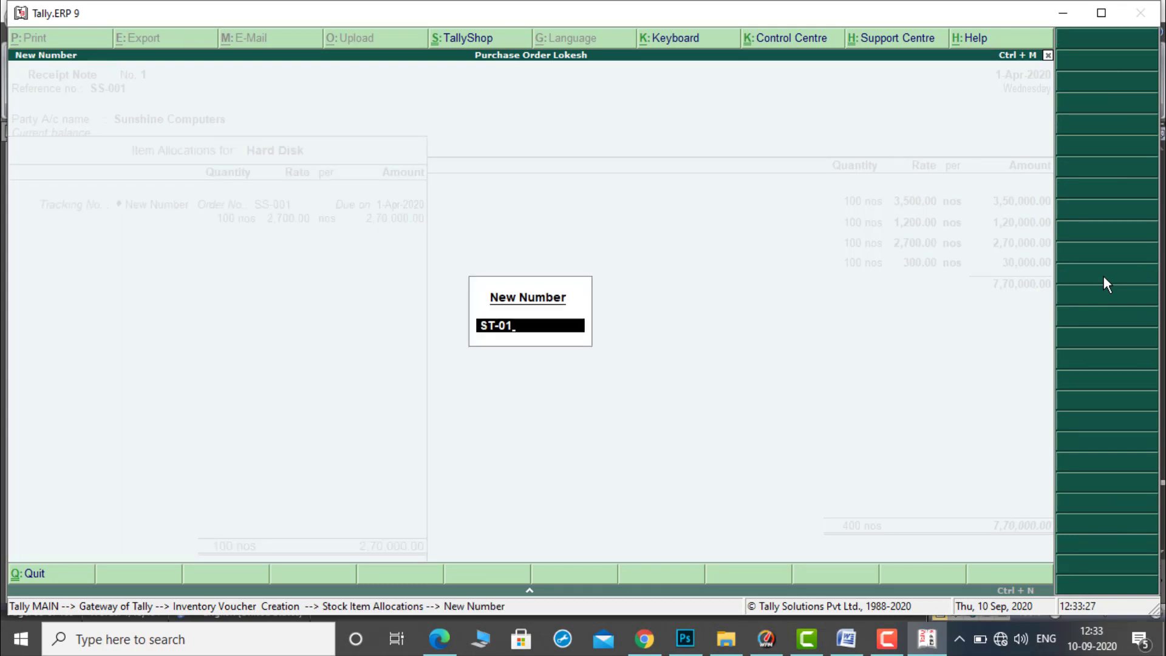
key("Return")
key("Return")
key("Return")
key("Return")
key("Return")
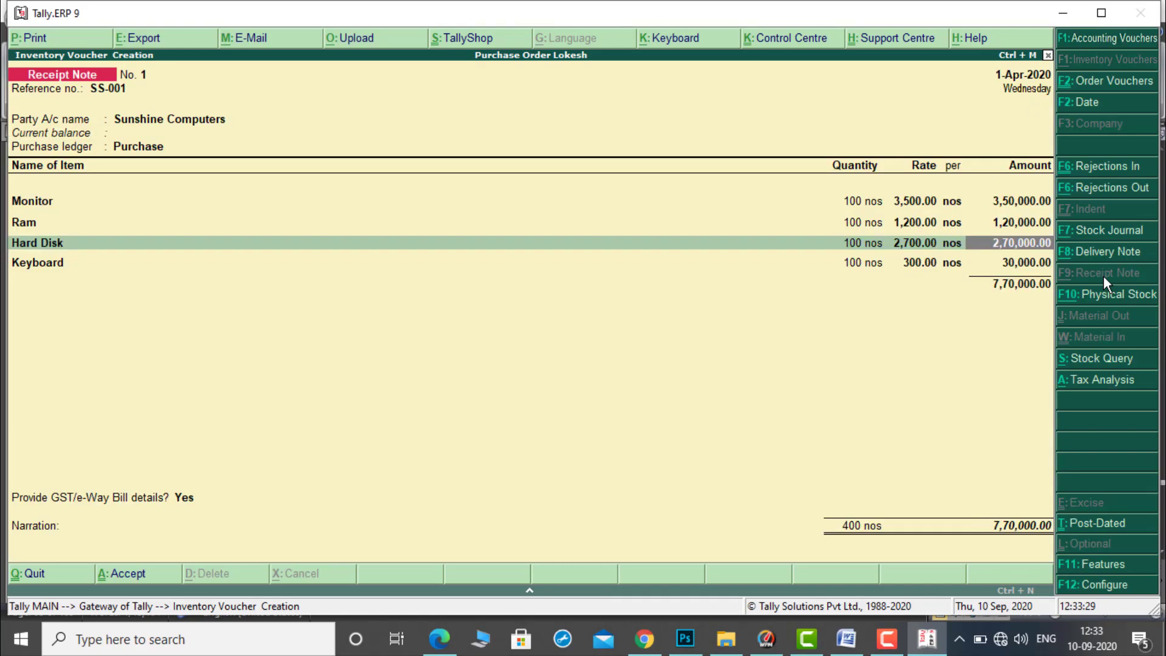
Step: Allocate the Keyboard to new tracking number ST-01 against the purchase order, keeping 100 nos at a rate of 300
key("Return")
key("Return")
key("Up")
key("Up")
key("Up")
key("Return")
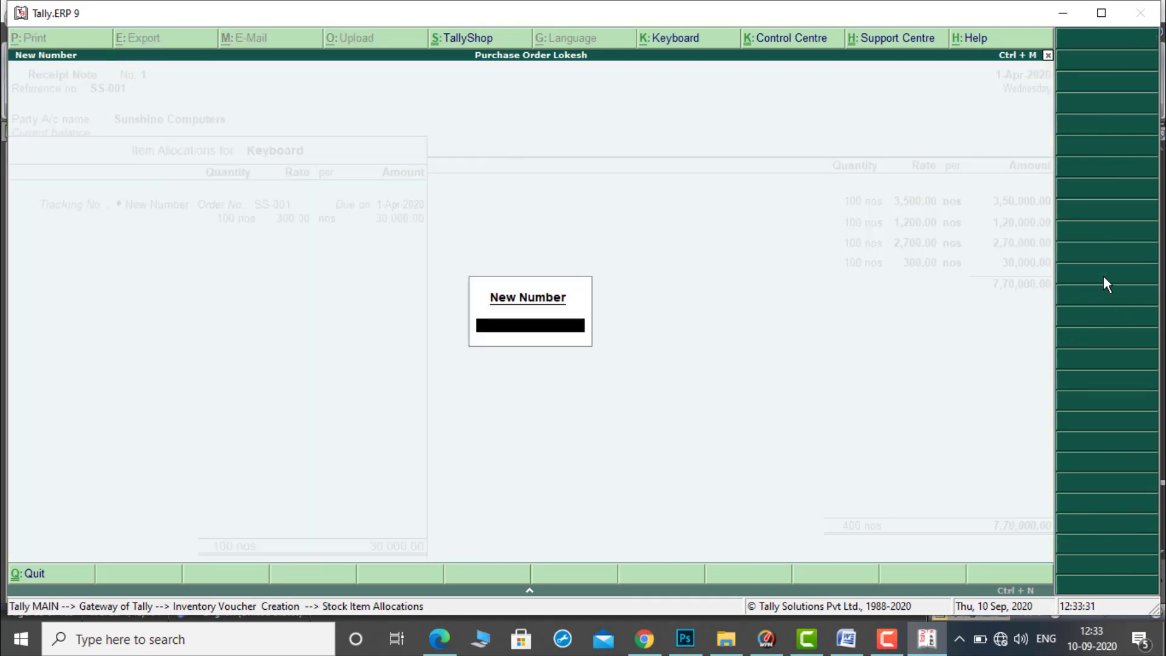
type("ST-01")
key("Return")
key("Return")
key("Return")
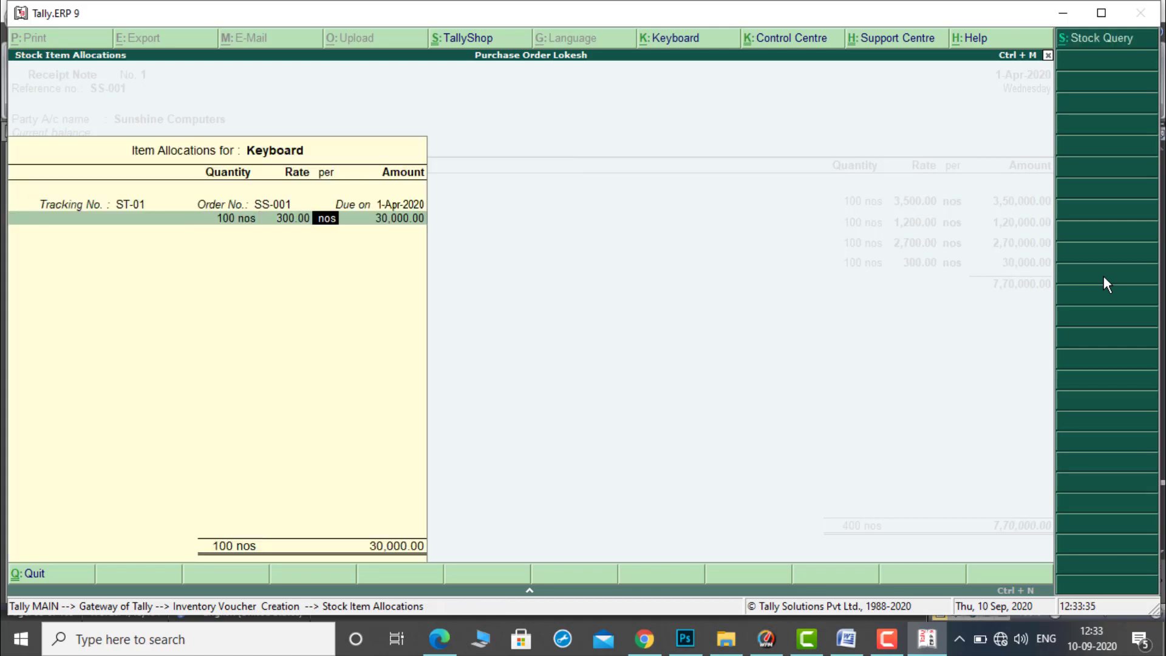
key("Return")
key("Return")
key("Return")
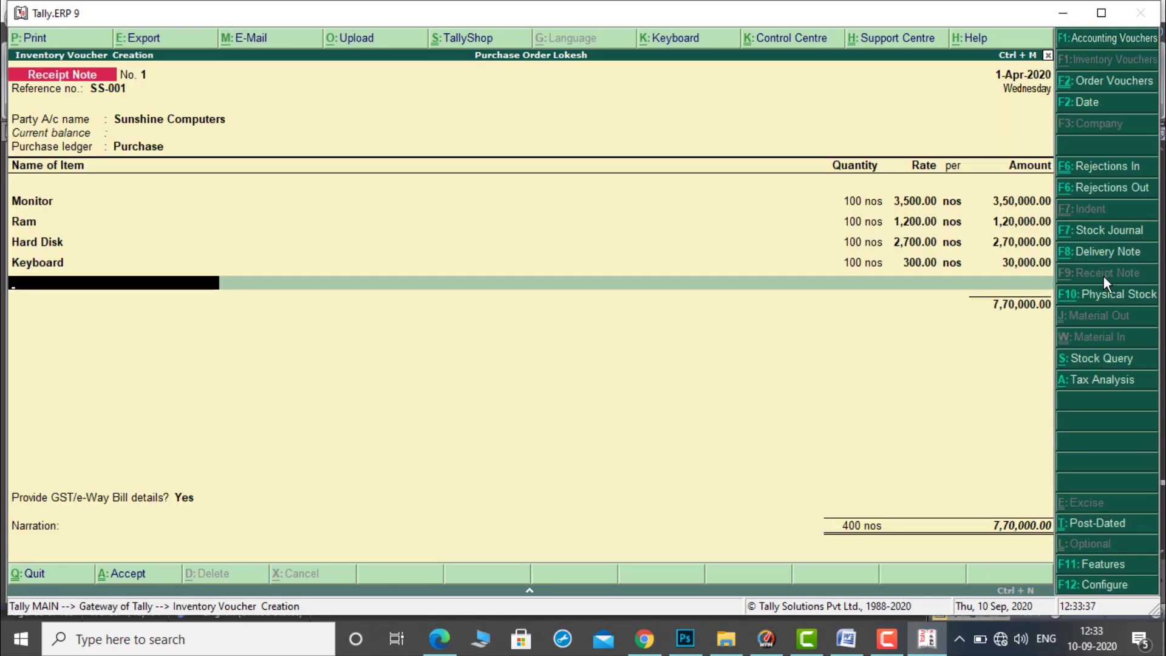
Step: End the item list, set Provide GST/e-Way Bill details to No, and save the receipt note without a narration
key("Return")
key("Return")
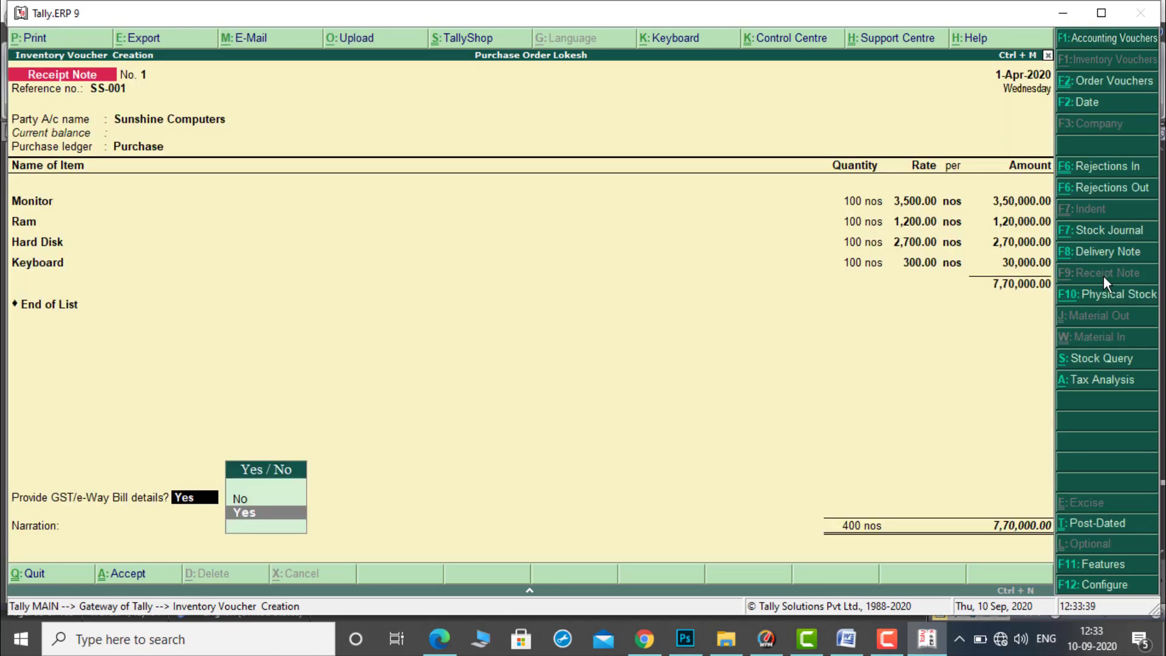
key("Up")
key("Return")
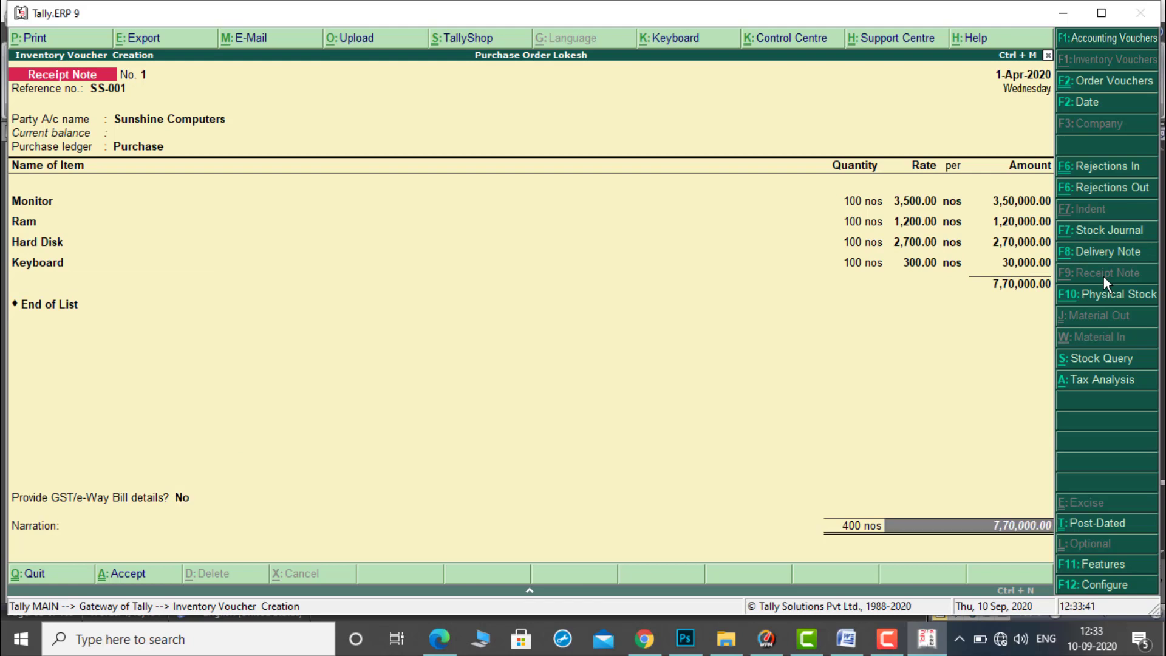
key("Return")
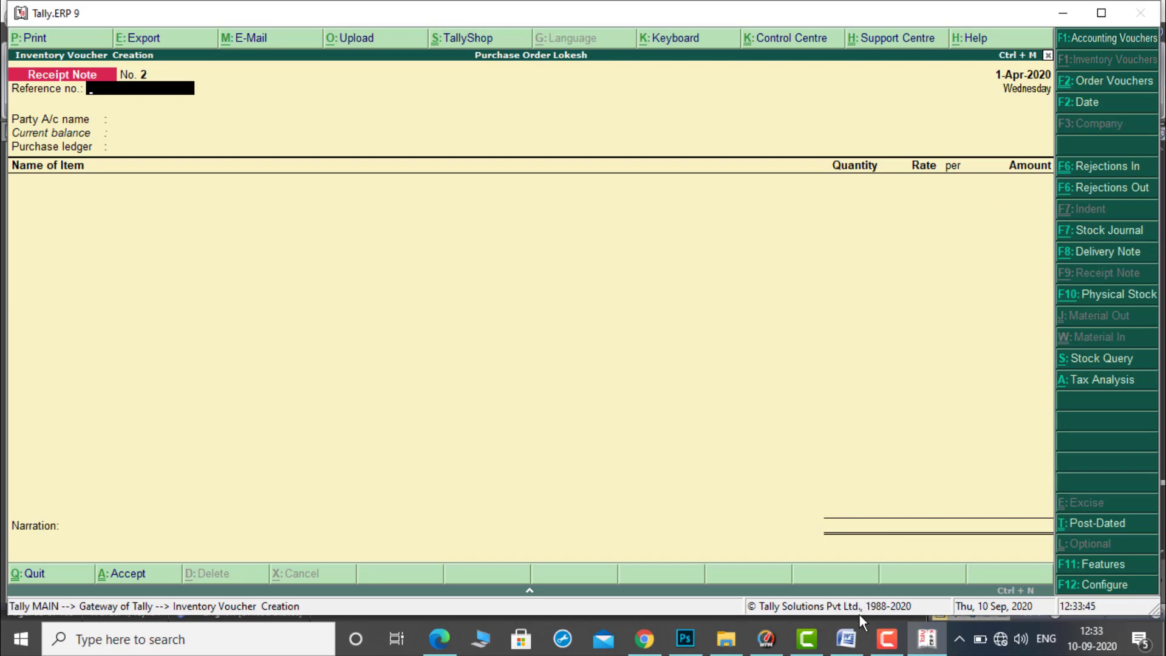
Step: Switch to the Word document and read the Rejection Out task below the receipt note section
left_click(851, 641)
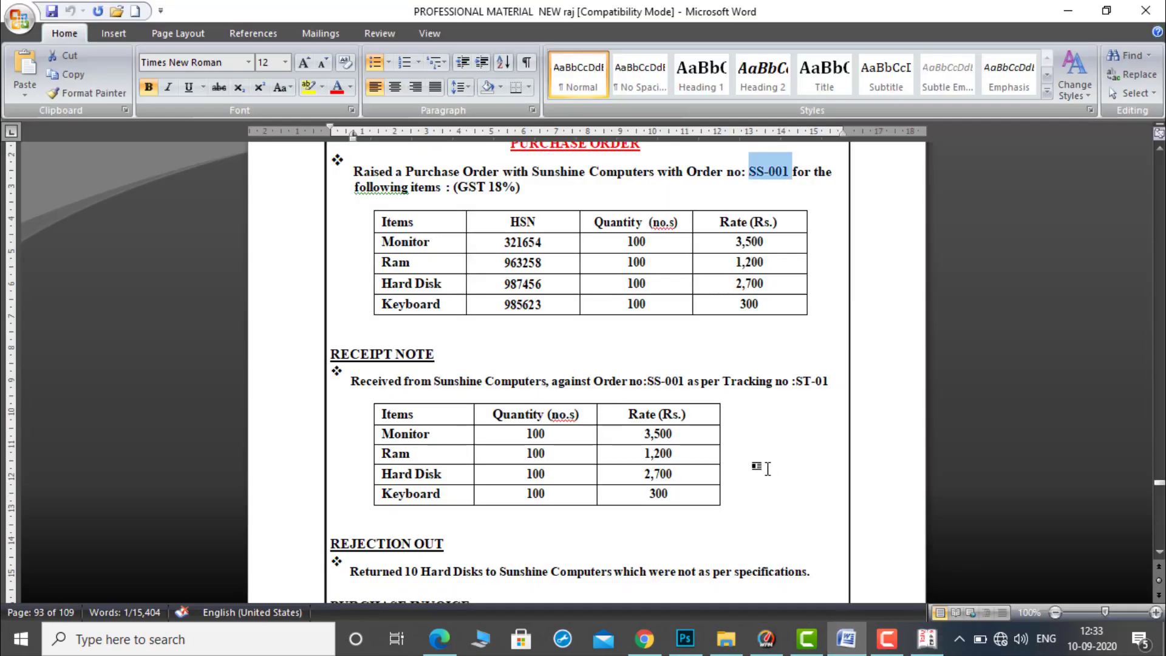
left_click(1160, 552)
left_click(1159, 551)
left_click(1160, 551)
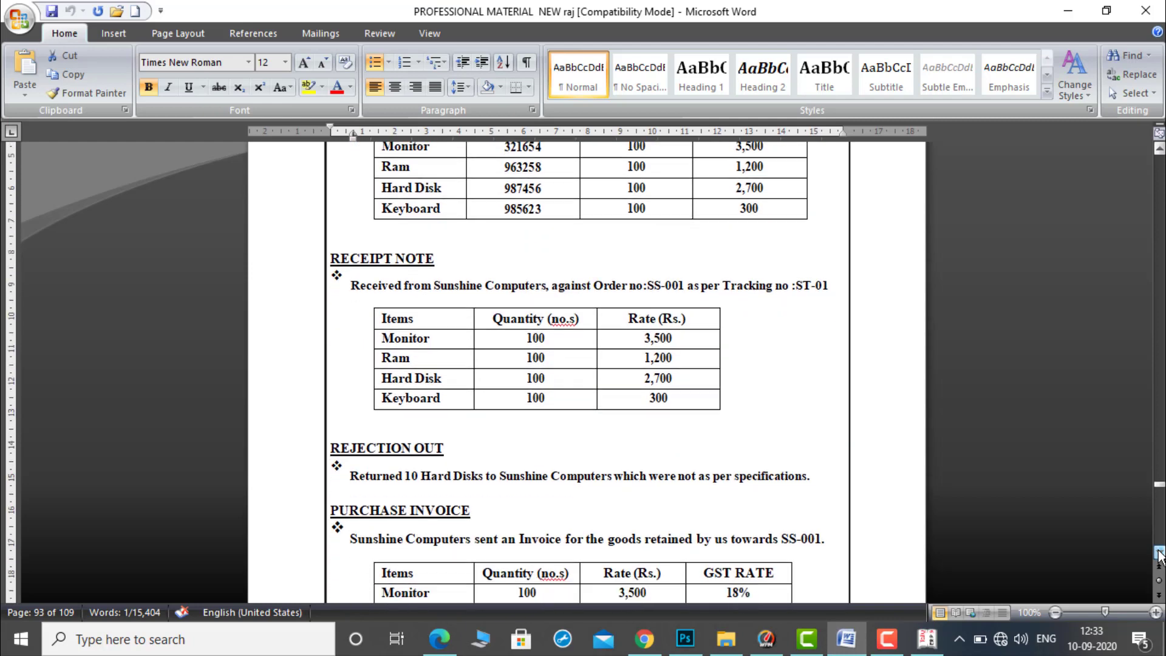
left_click(1160, 551)
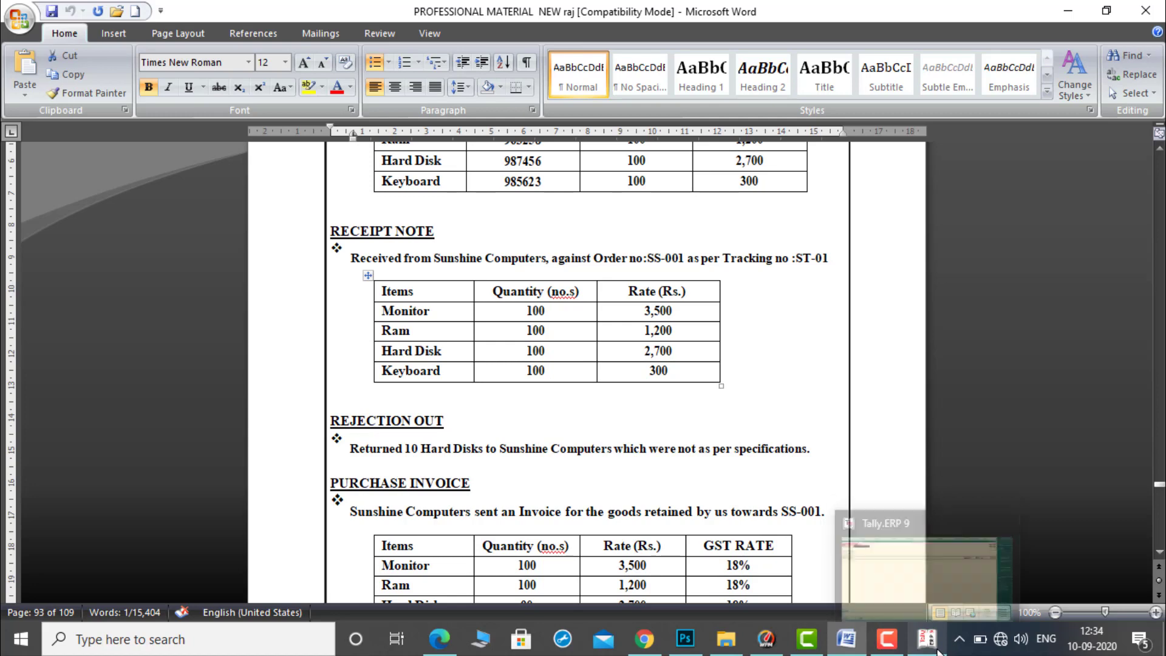
Step: Switch to Tally and start a Rejections Out voucher with Sunshine Computers as ledger account and supplier
left_click(905, 535)
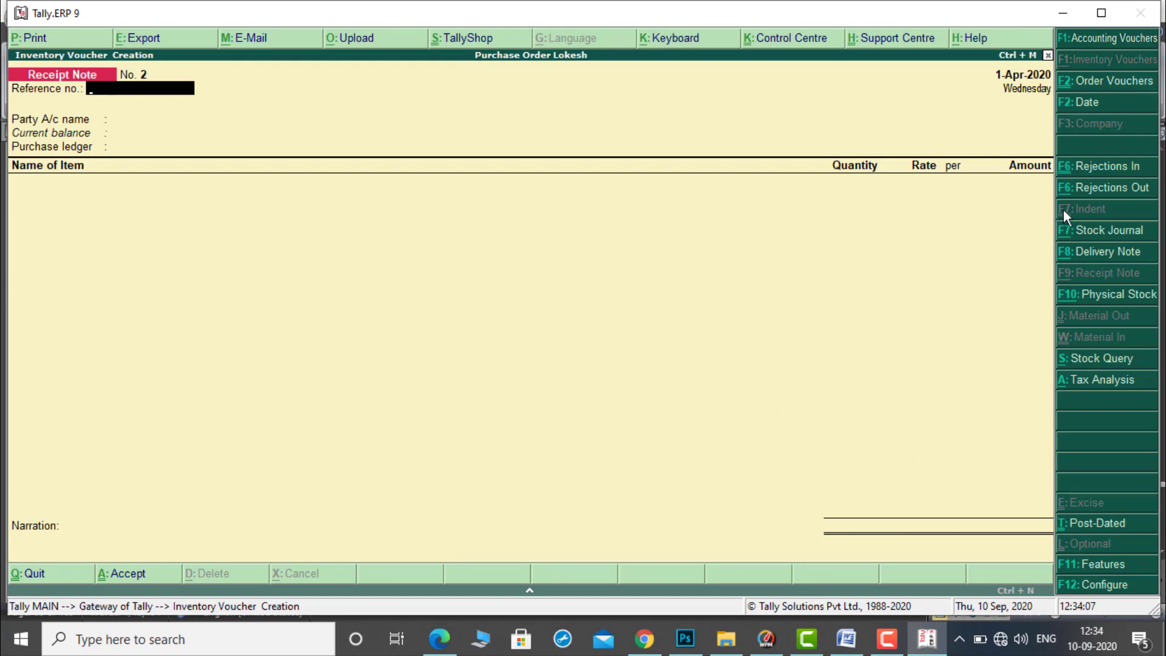
left_click(1123, 193)
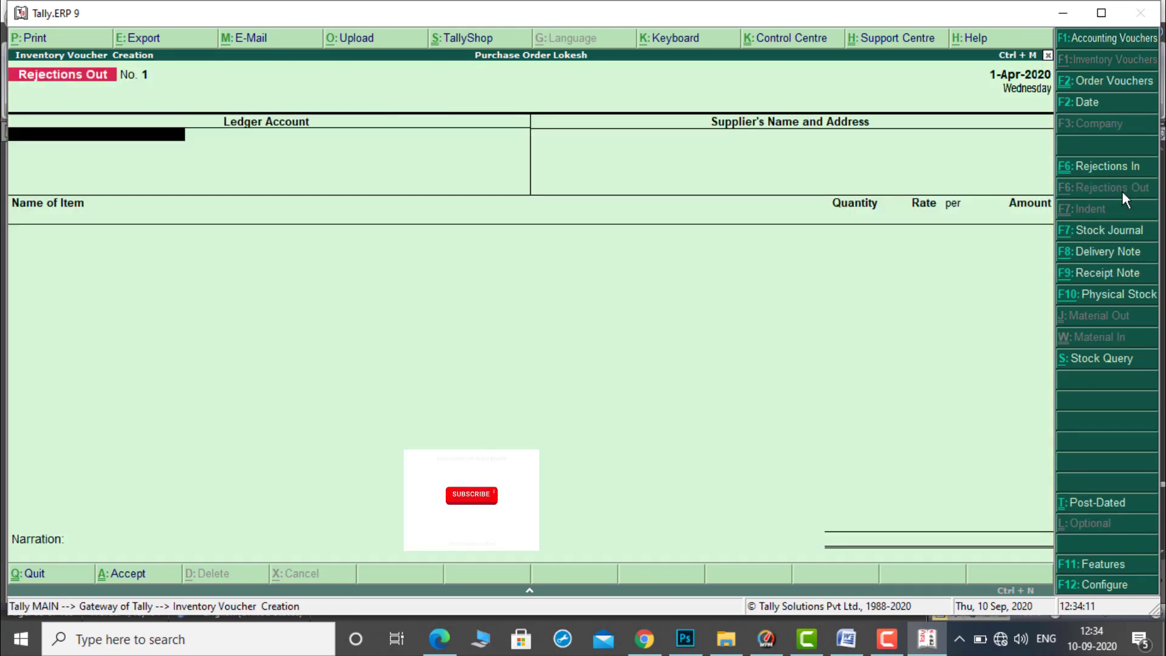
type("S")
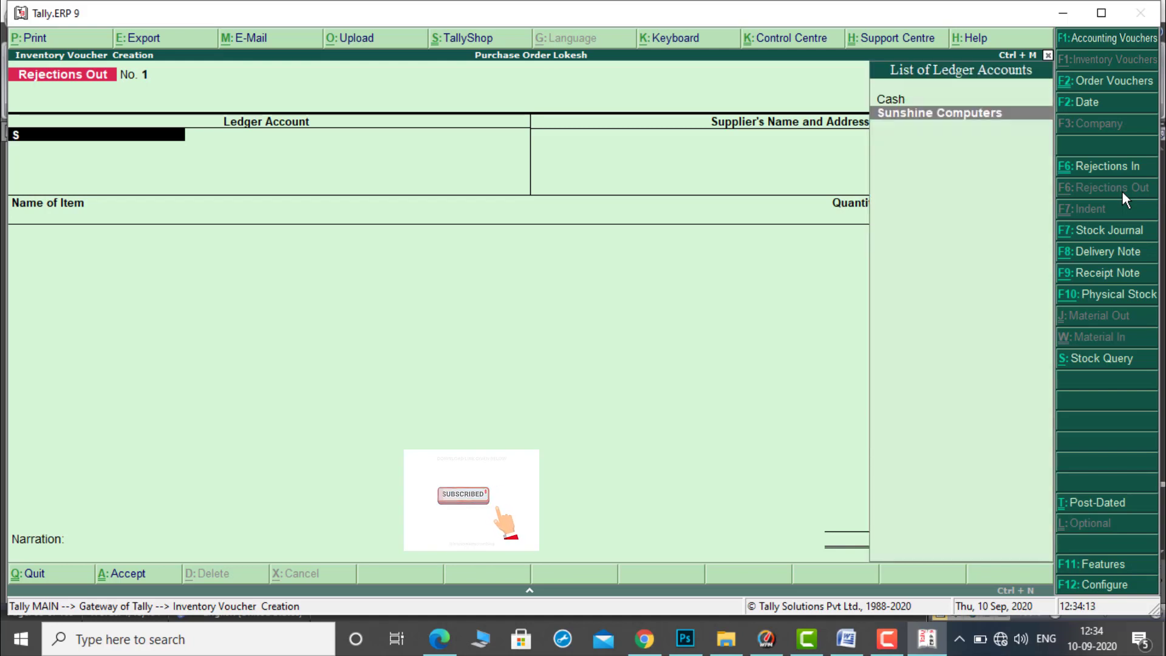
key("Return")
key("Return")
key("Return")
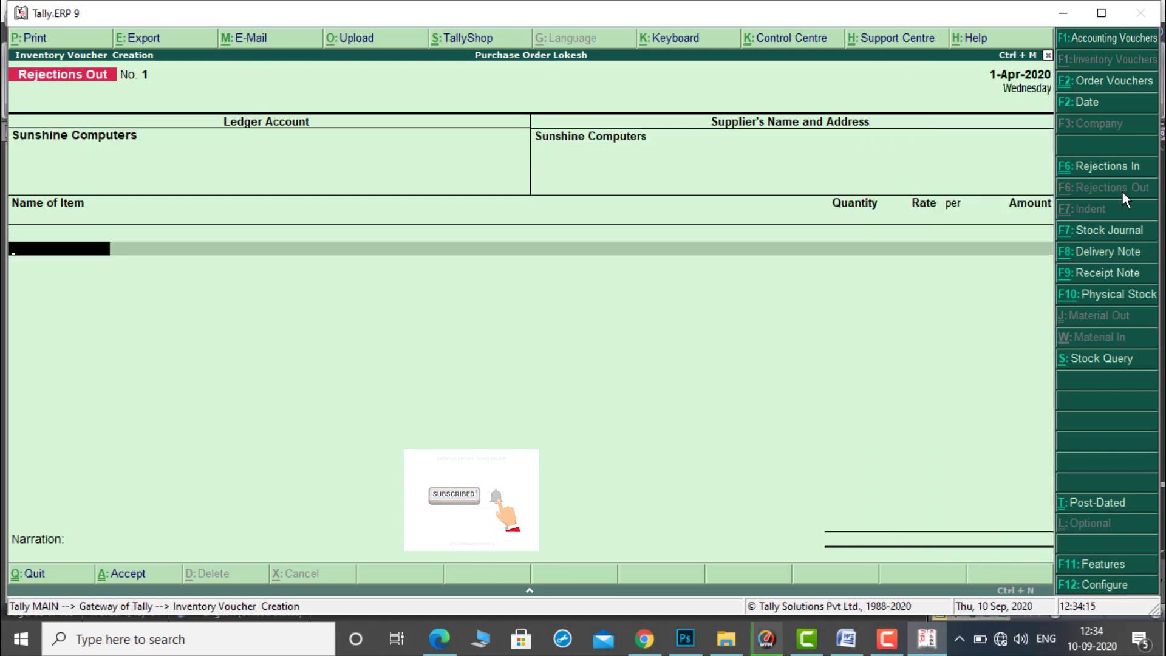
Step: Enter 10 nos of Hard Disk at 2,700 under tracking number ST-01 and save the Rejections Out voucher without a narration
type("H")
key("Return")
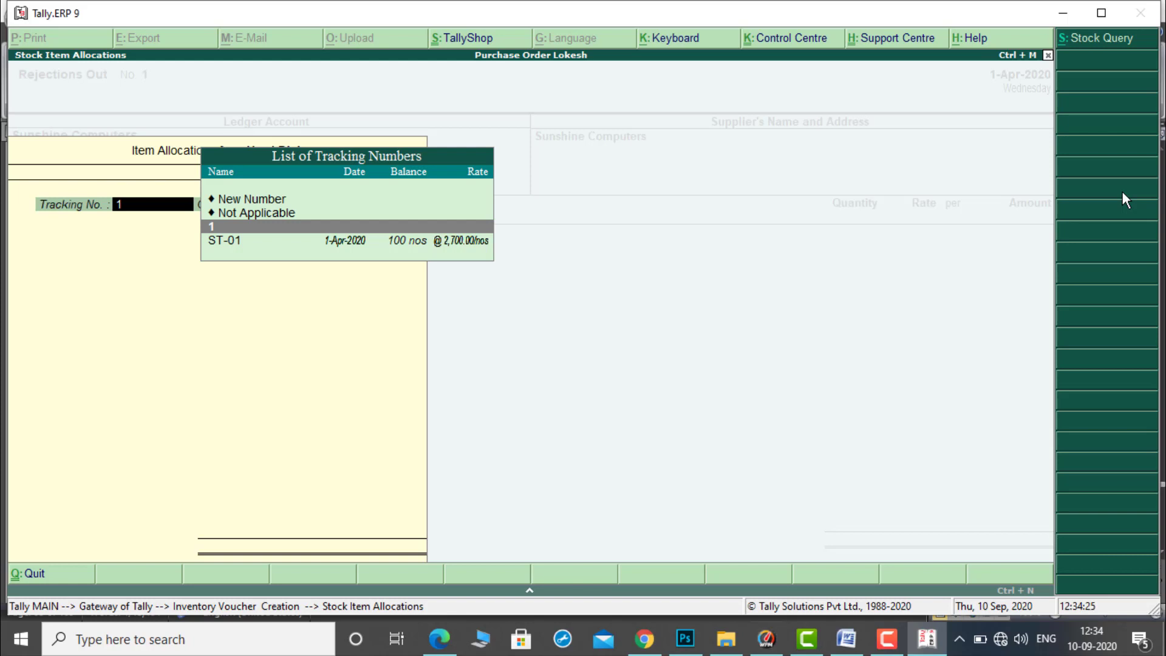
key("Down")
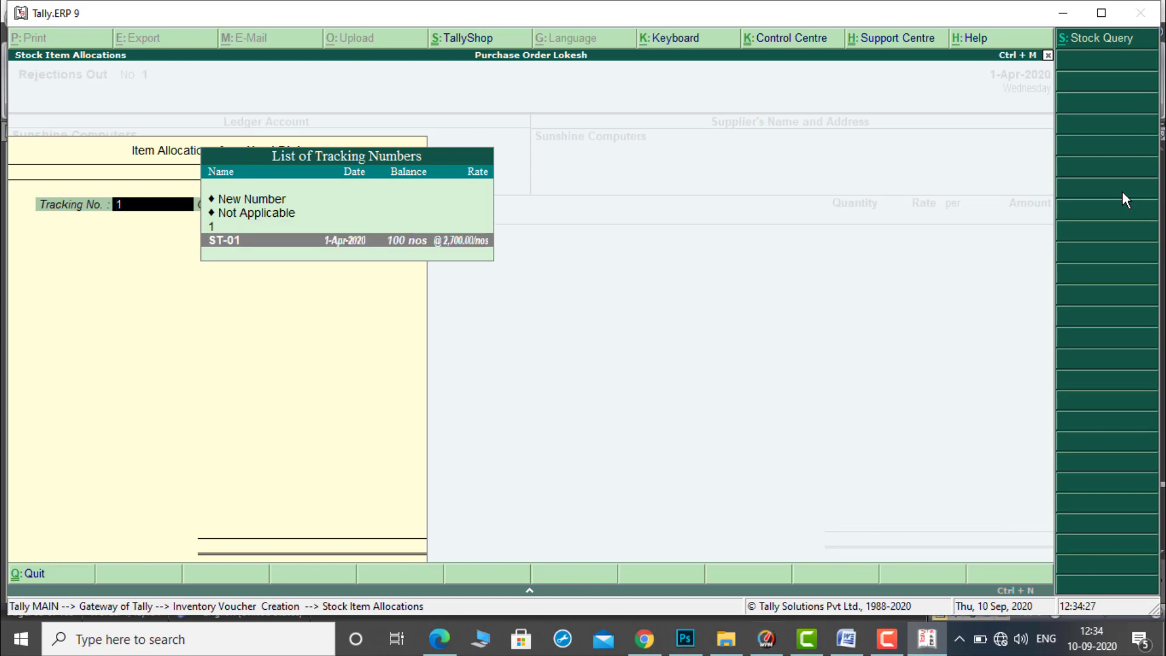
key("Return")
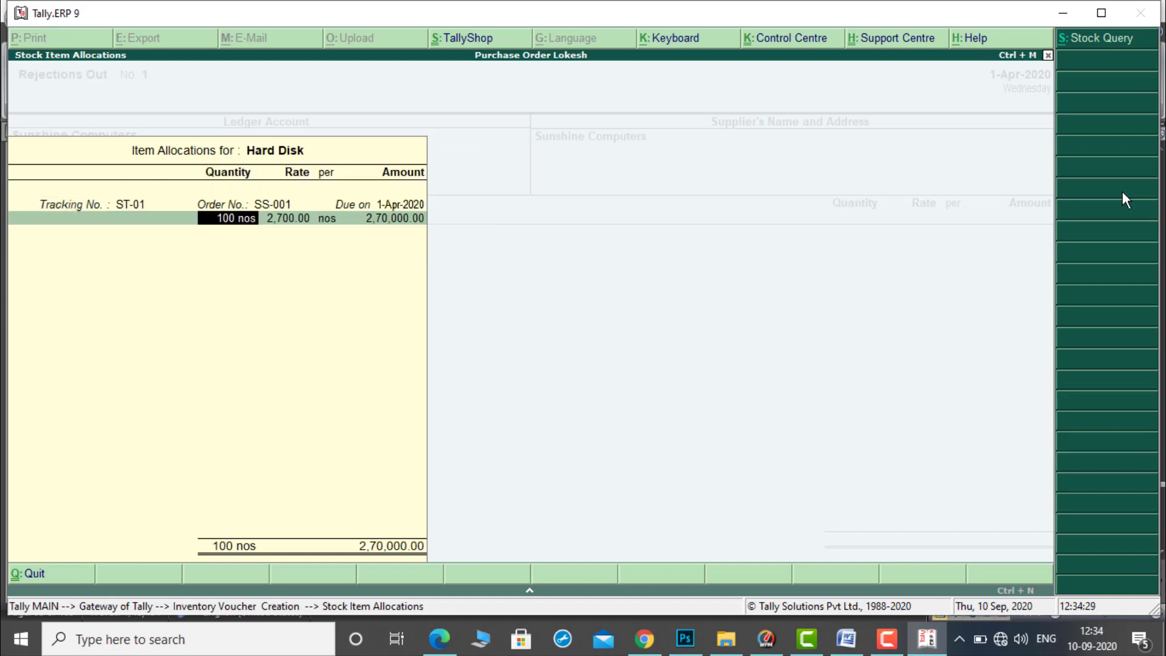
type("10")
key("Return")
key("Return")
key("Return")
key("Return")
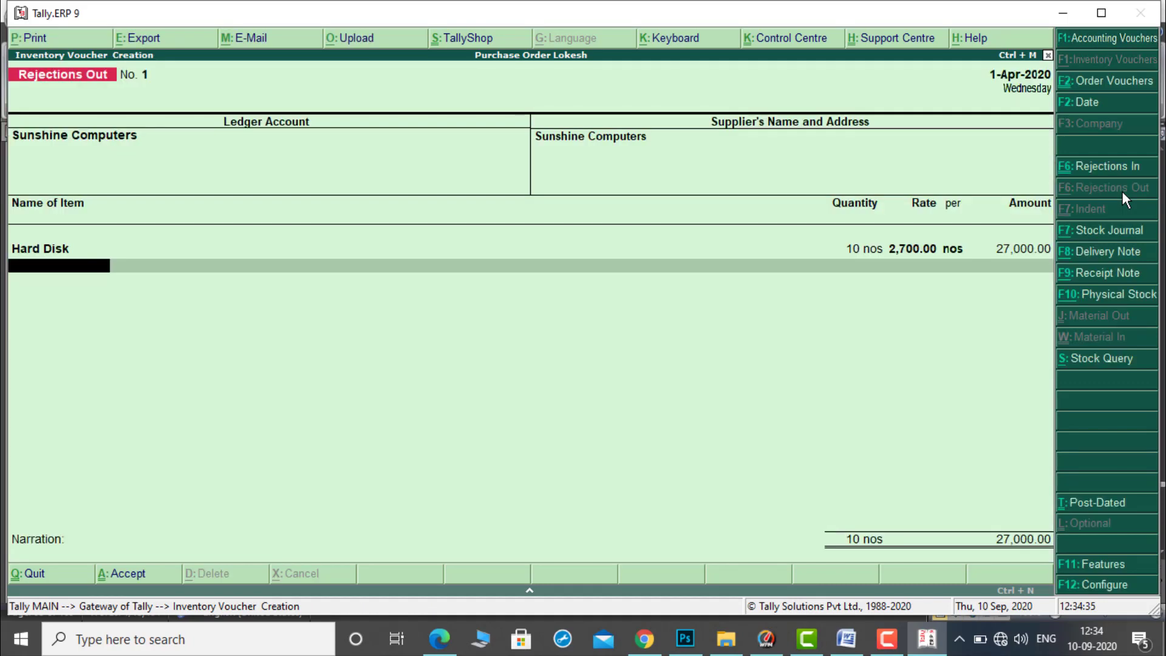
key("Return")
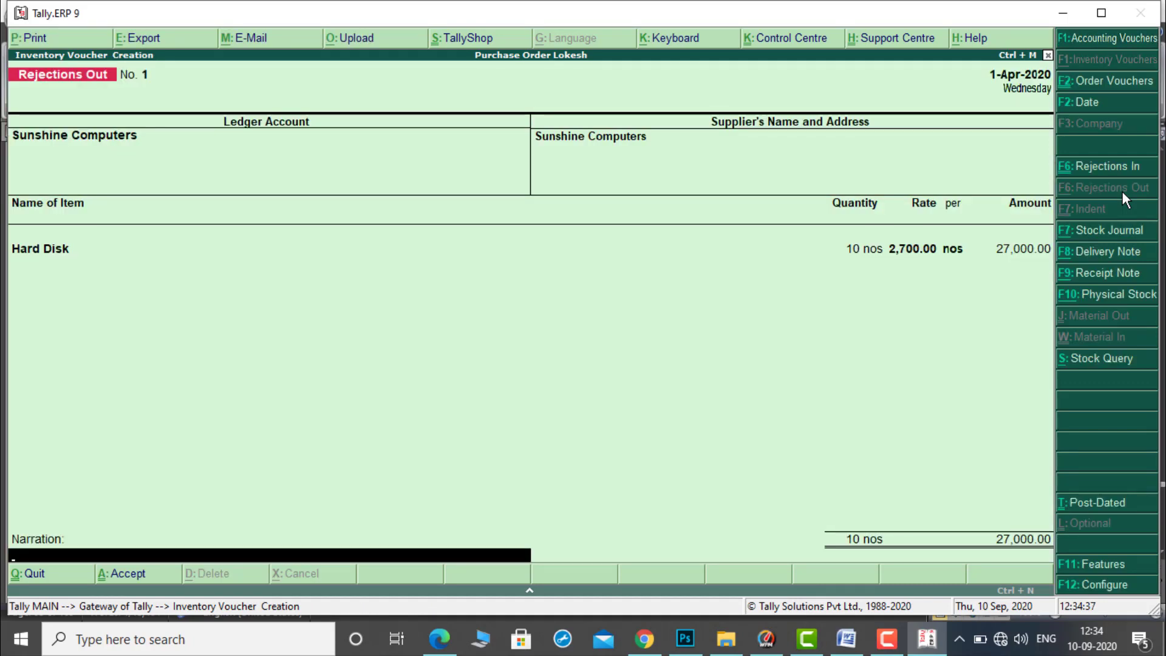
key("Return")
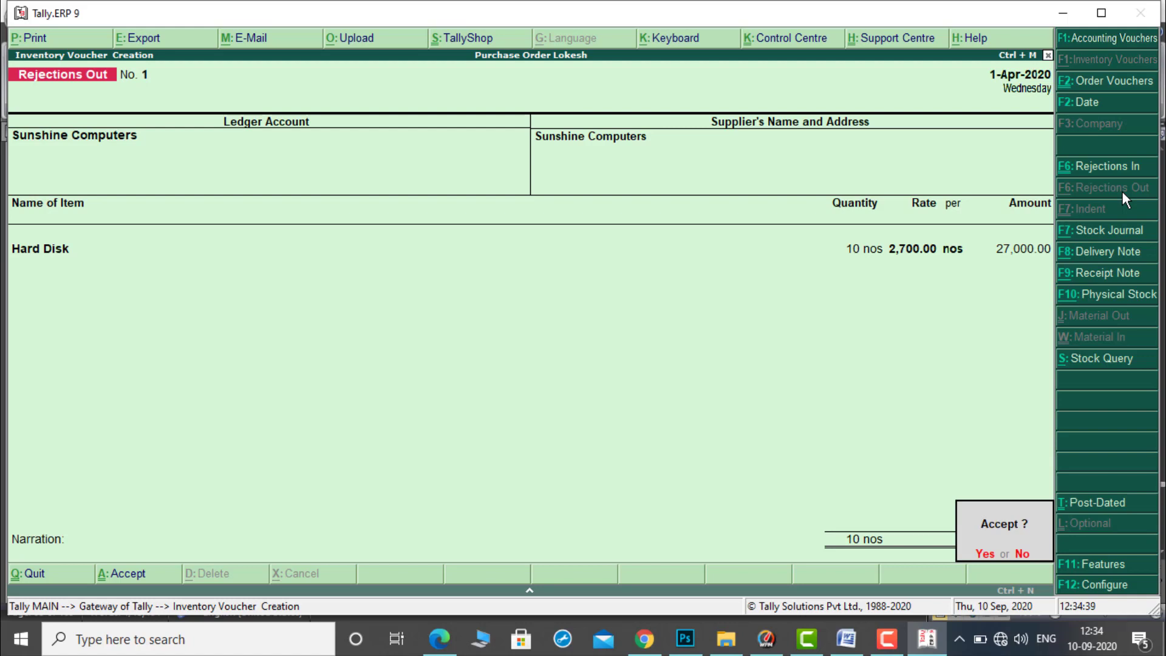
key("Return")
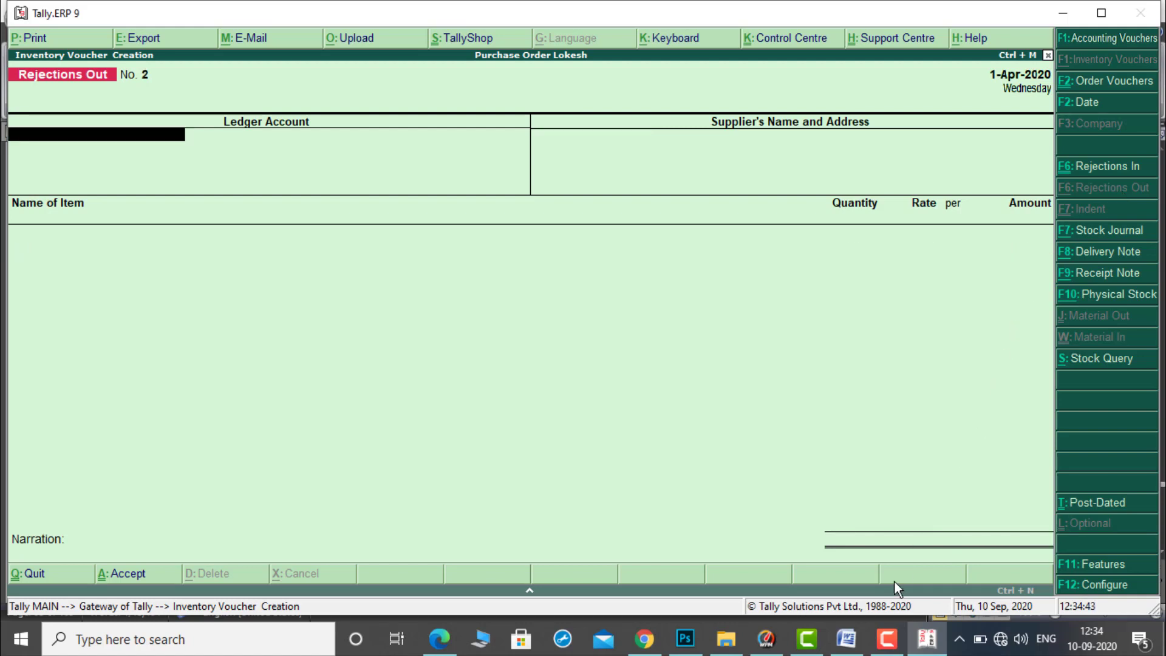
Step: Switch to the Word document and check the Purchase Invoice table, especially the Hard Disk quantity
left_click(846, 639)
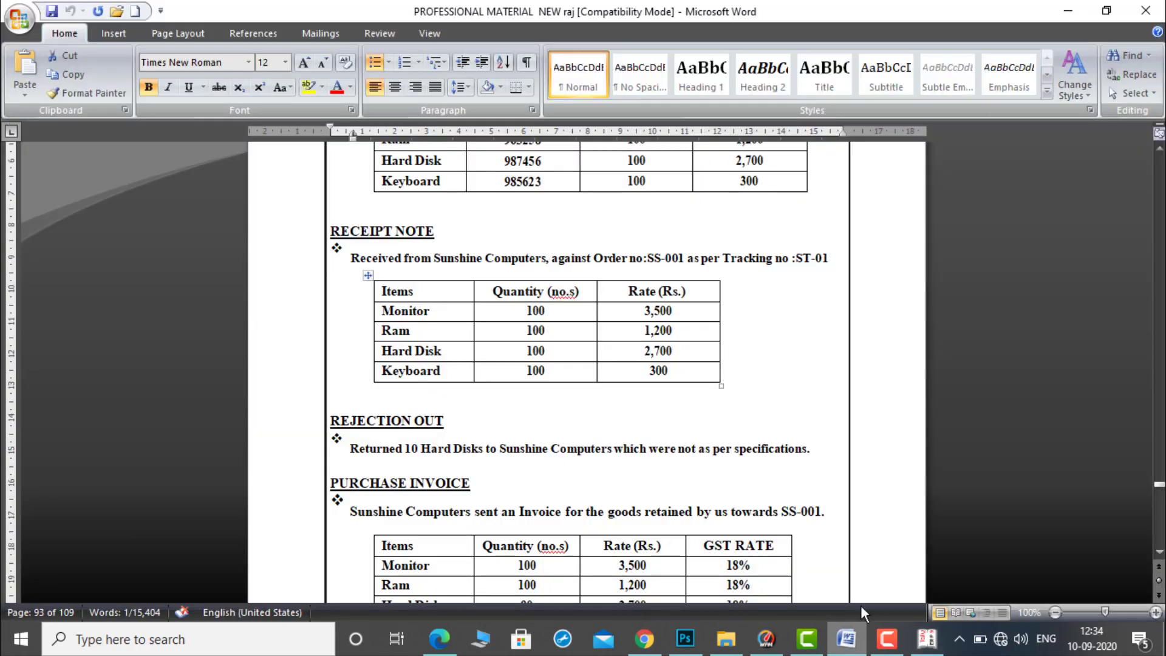
left_click(1160, 553)
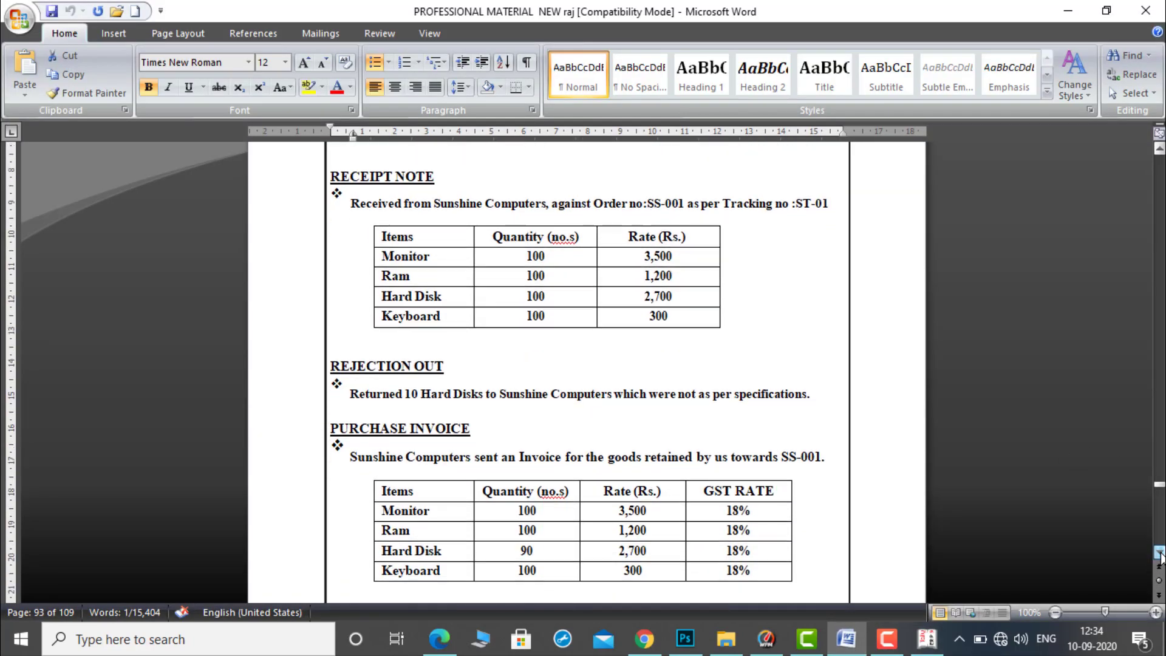
scroll(1160, 553, "down", 4)
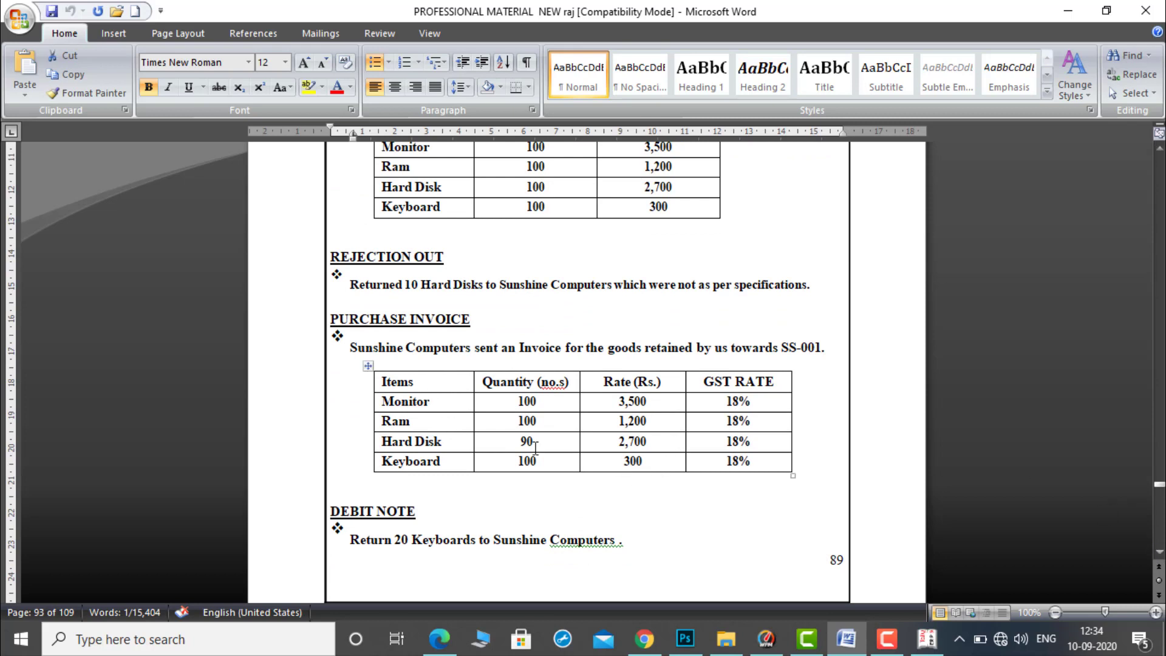
left_click_drag(516, 444, 536, 446)
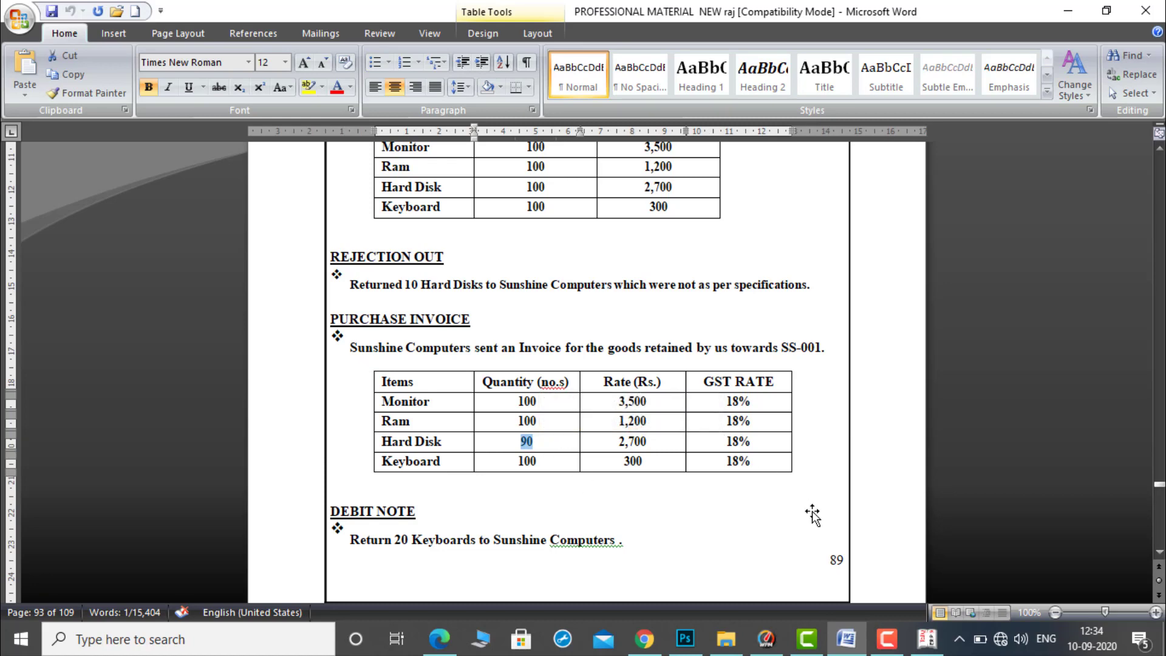
Step: Switch to Tally and start a Purchase voucher for Sunshine Computers, leaving the supplier invoice number and date blank
left_click(926, 641)
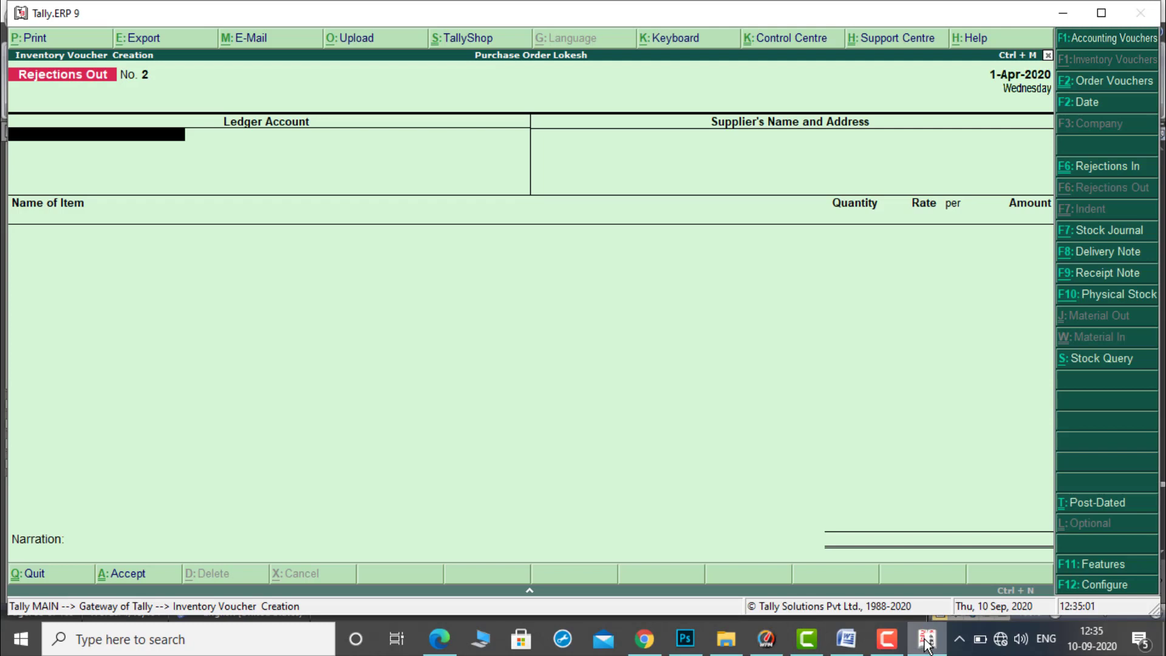
key("Escape")
key("Return")
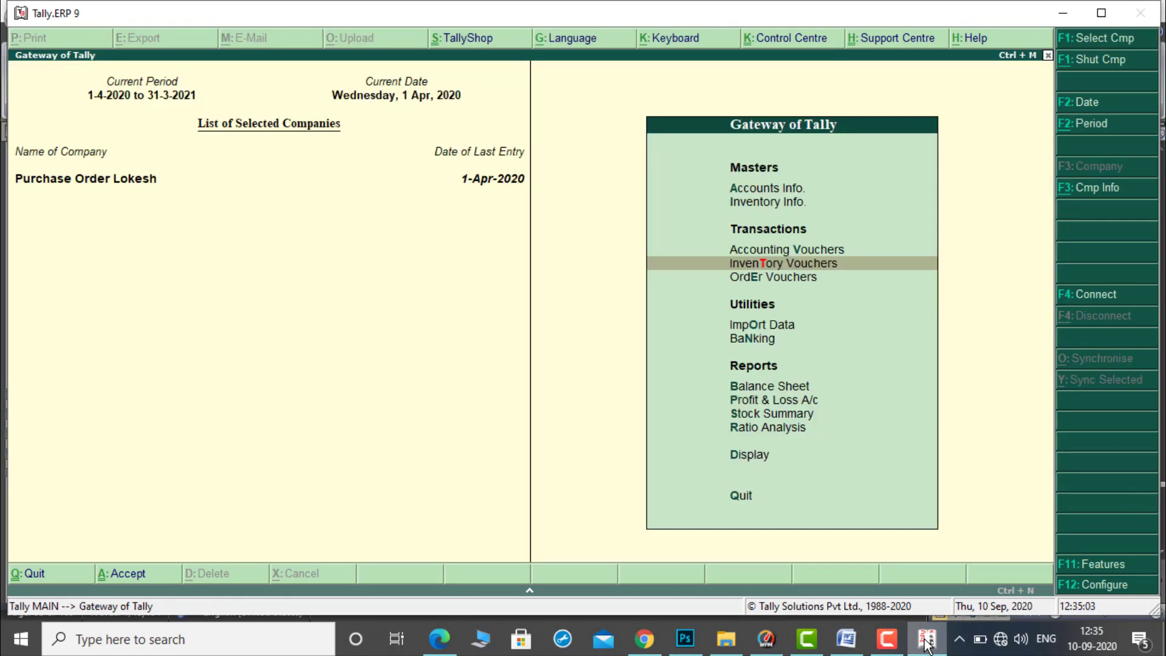
key("Up")
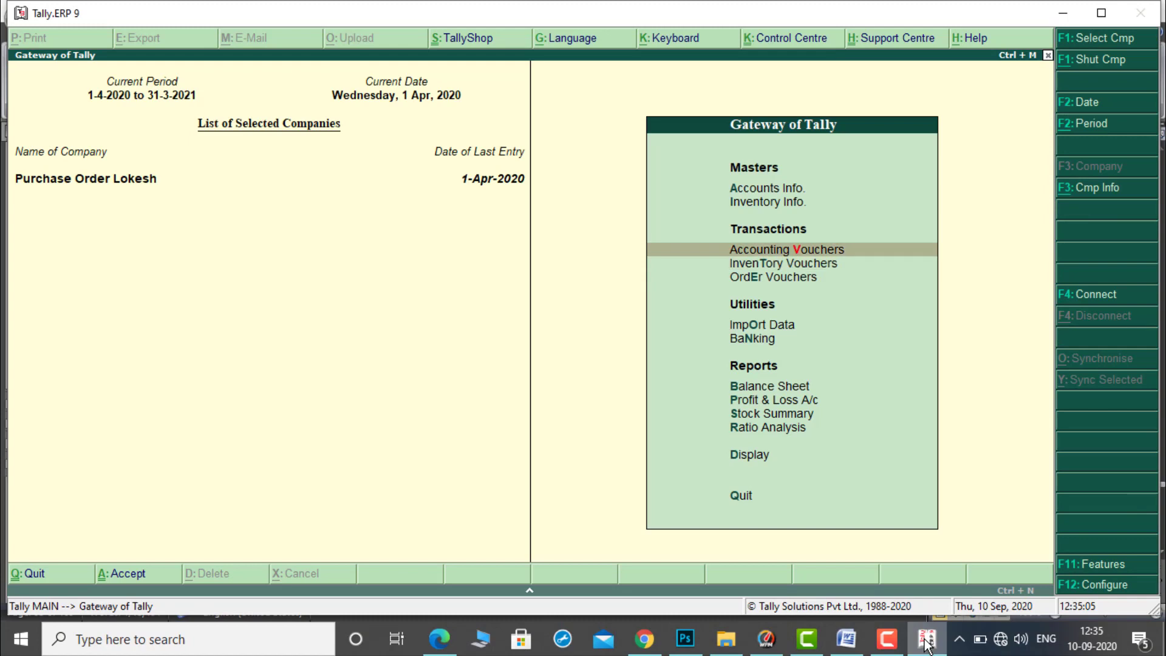
key("Return")
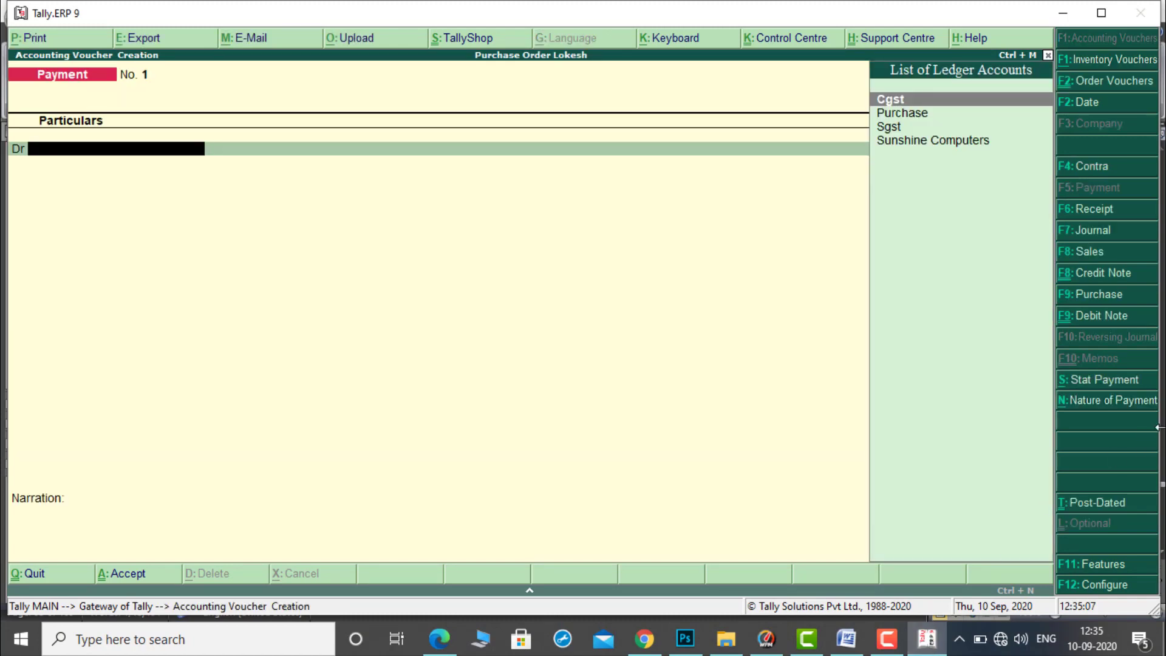
left_click(1109, 299)
key("Return")
key("Return")
key("Down")
key("Return")
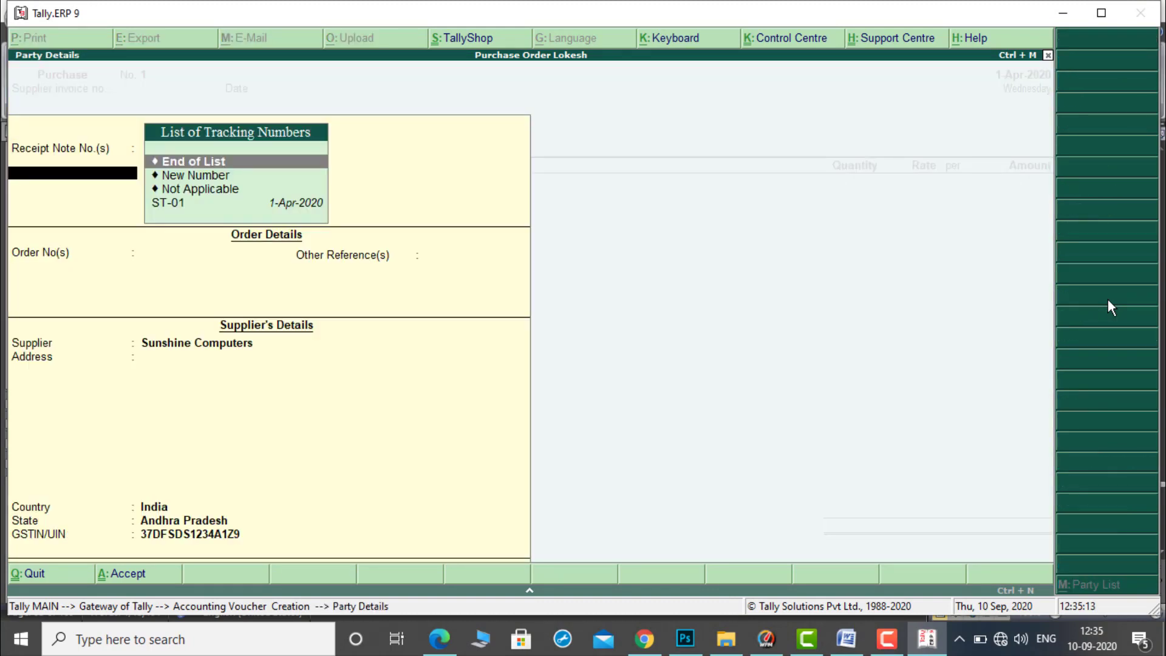
Step: Link the purchase voucher to receipt note ST-01 dated 1-Apr-2020 and accept the order and supplier details
key("Down")
key("Down")
key("Down")
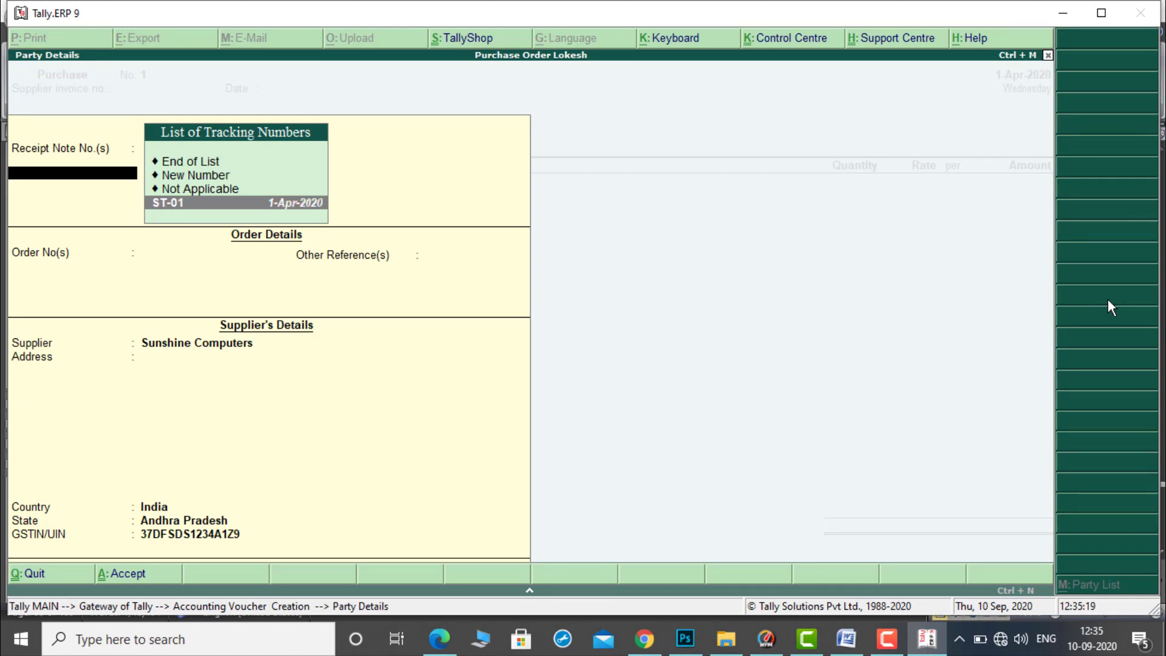
key("Return")
key("Return")
key("Return")
key("Return")
key("Return")
key("Return")
key("Return")
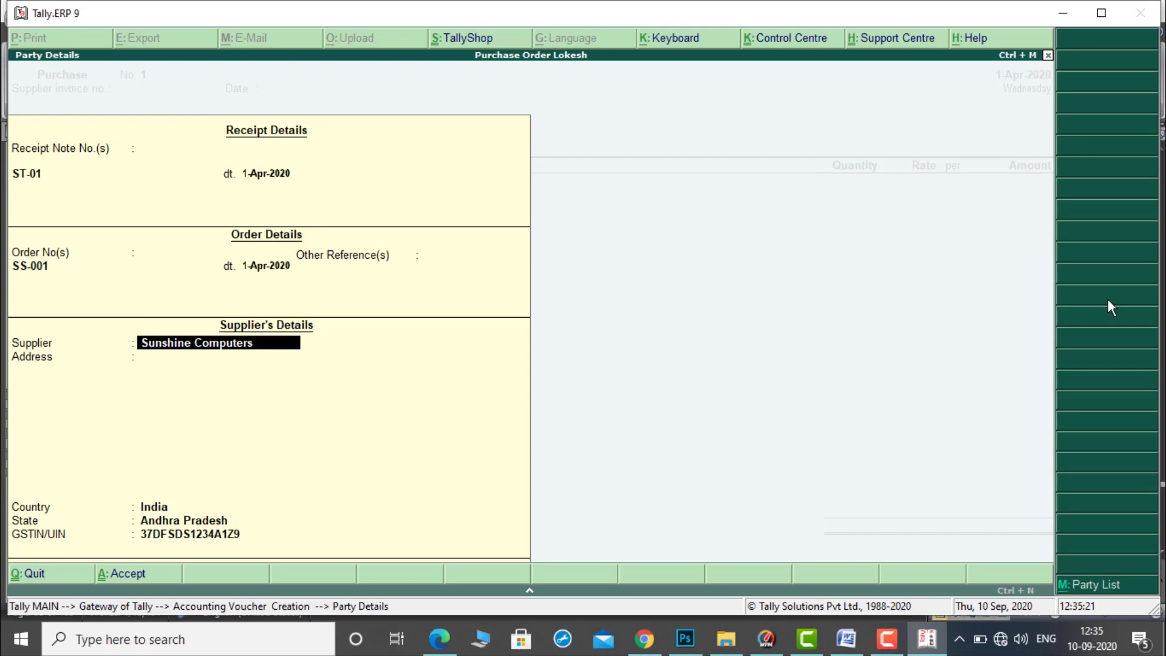
key("Return")
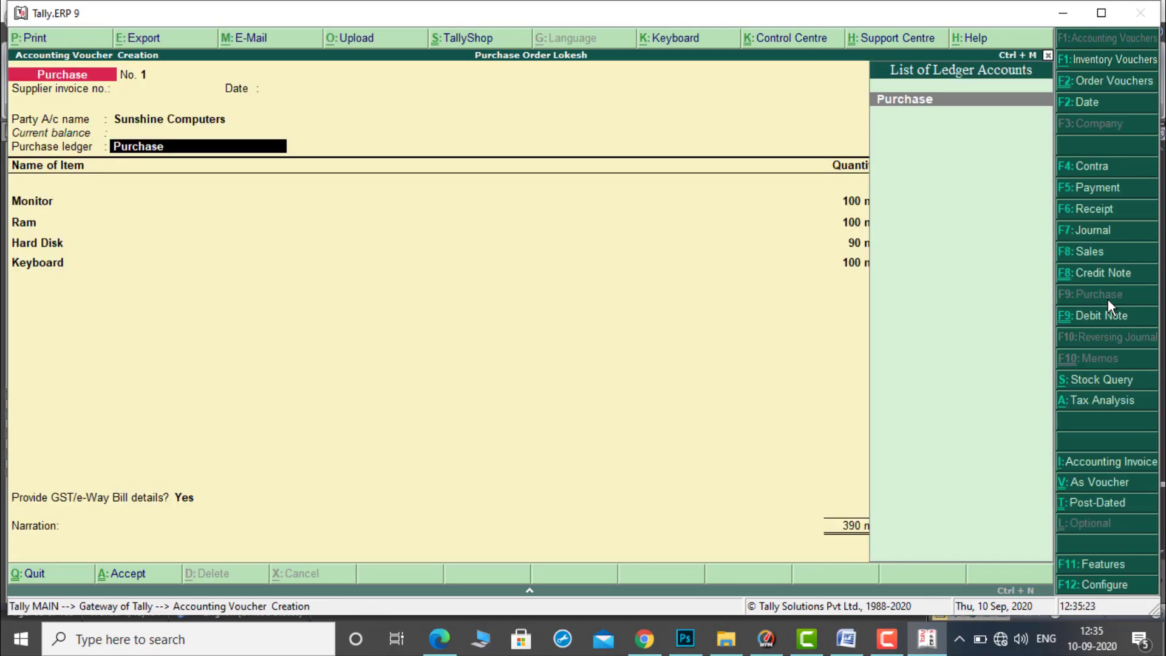
Step: Set the purchase ledger to Purchase and accept the Monitor allocation of 100 nos at 3,500 under tracking number ST-01
key("Return")
key("Return")
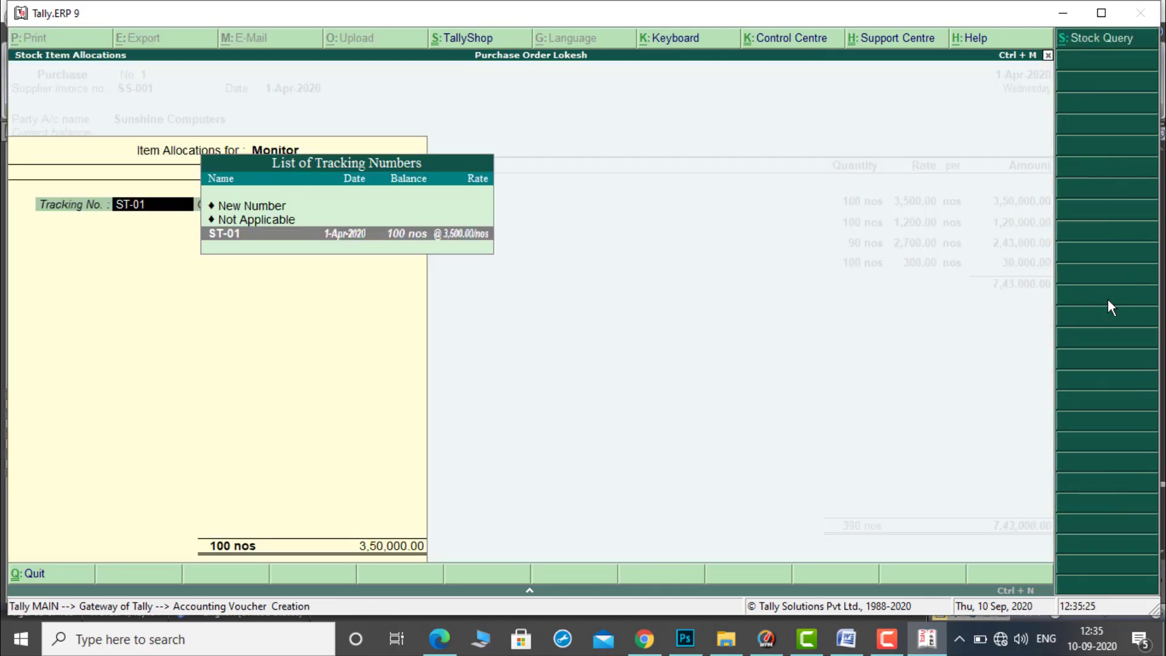
key("Return")
key("Return")
key("Return")
key("Return")
key("Return")
key("Return")
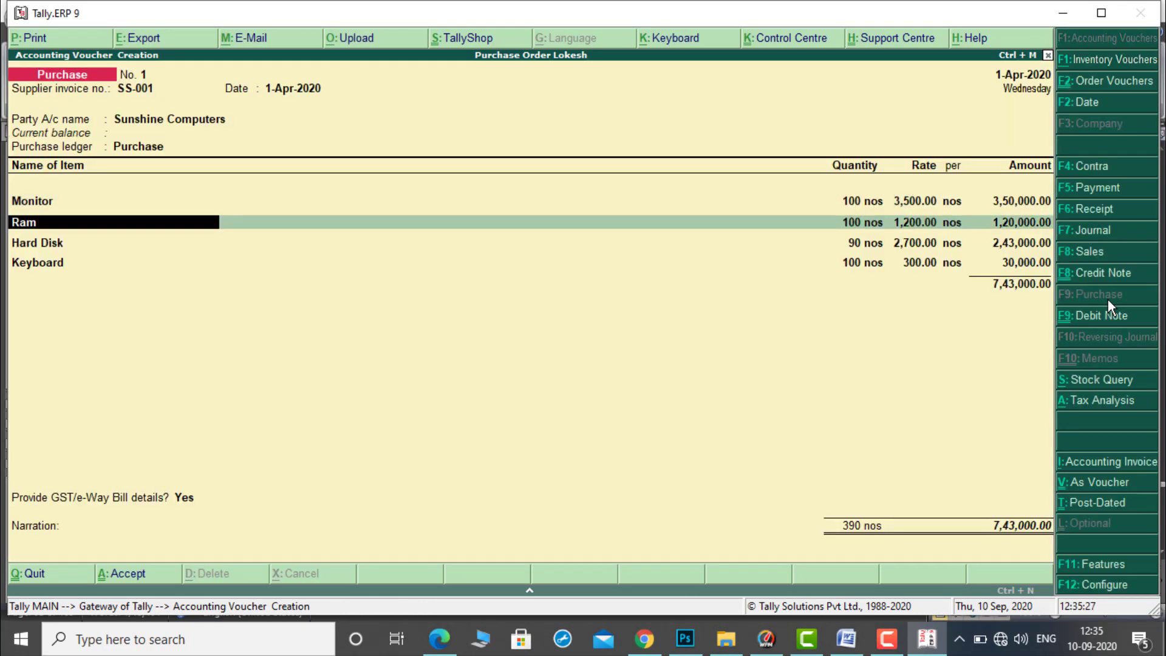
key("Down")
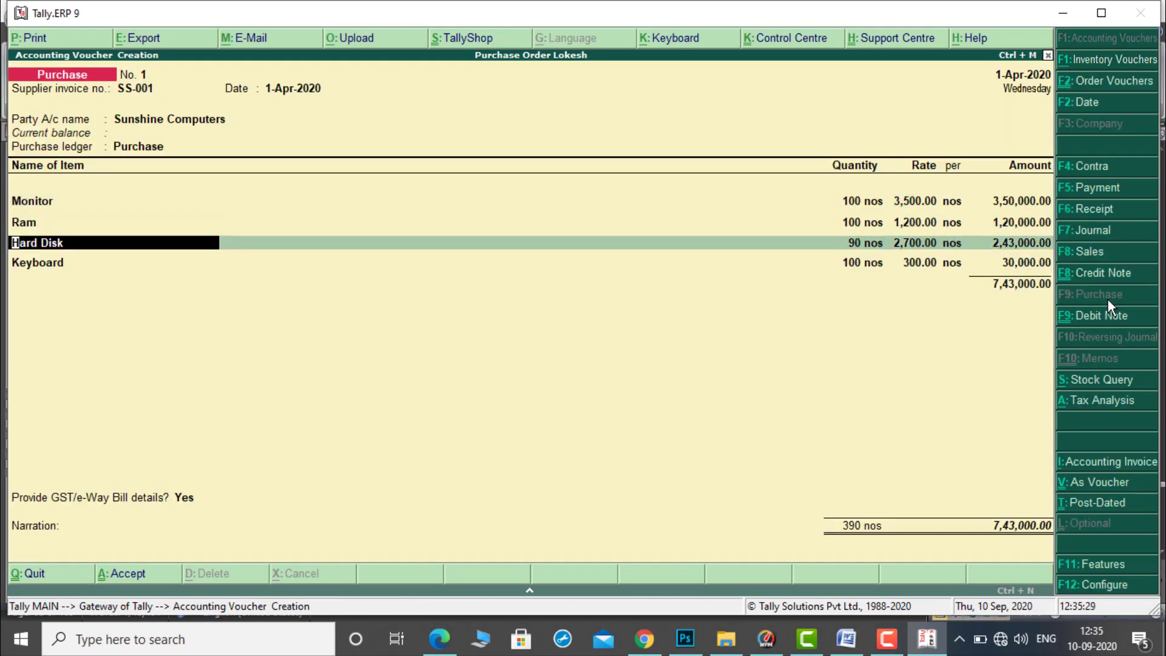
Step: Accept the Hard Disk allocation of 90 nos at 2,700 under tracking number ST-01 and order SS-001
key("Return")
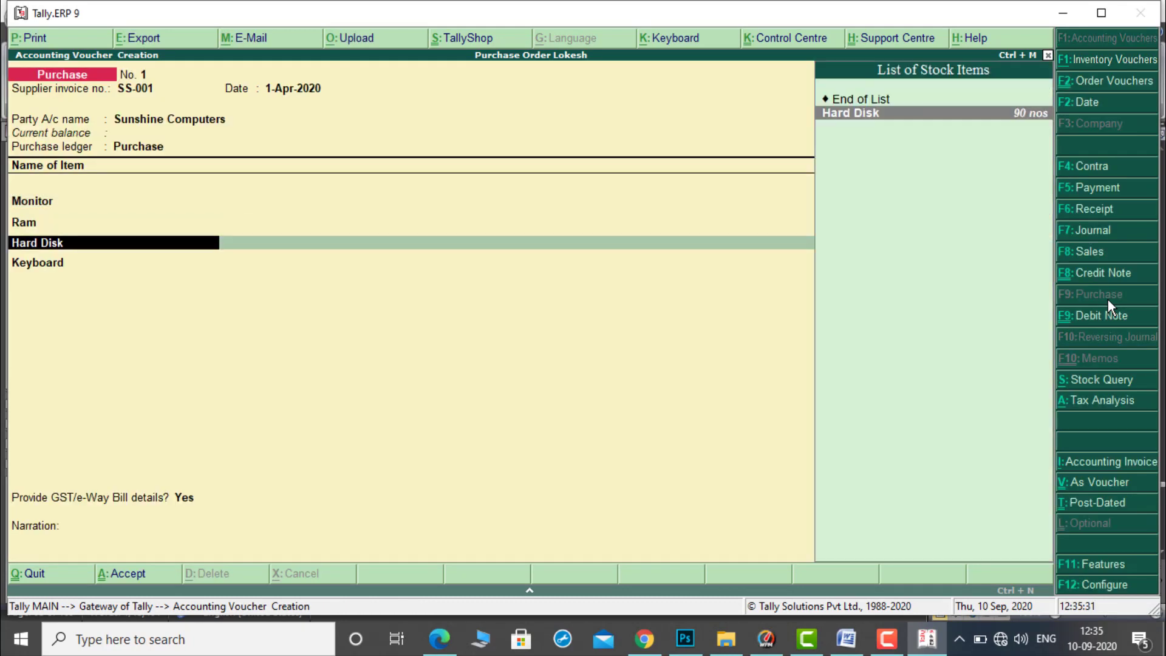
key("Return")
key("Return")
key("Return")
key("Return")
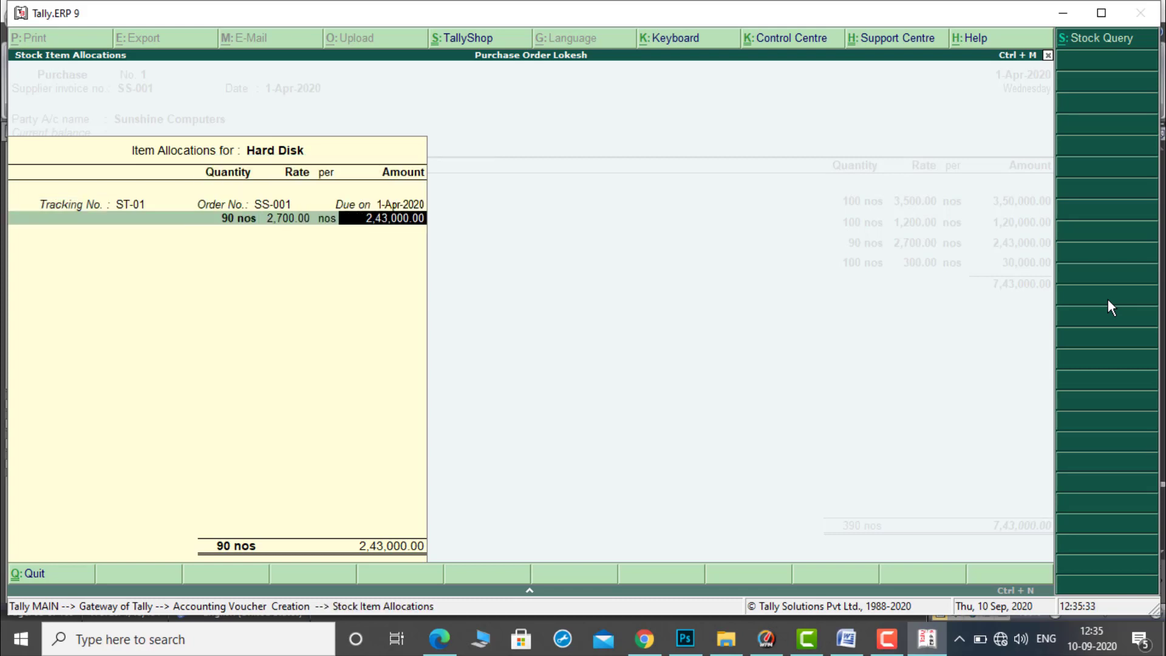
key("Return")
key("Return")
Step: Accept the Keyboard allocation of 100 nos at 300 under tracking number ST-01 and order SS-001
key("Return")
key("Return")
key("Return")
key("Return")
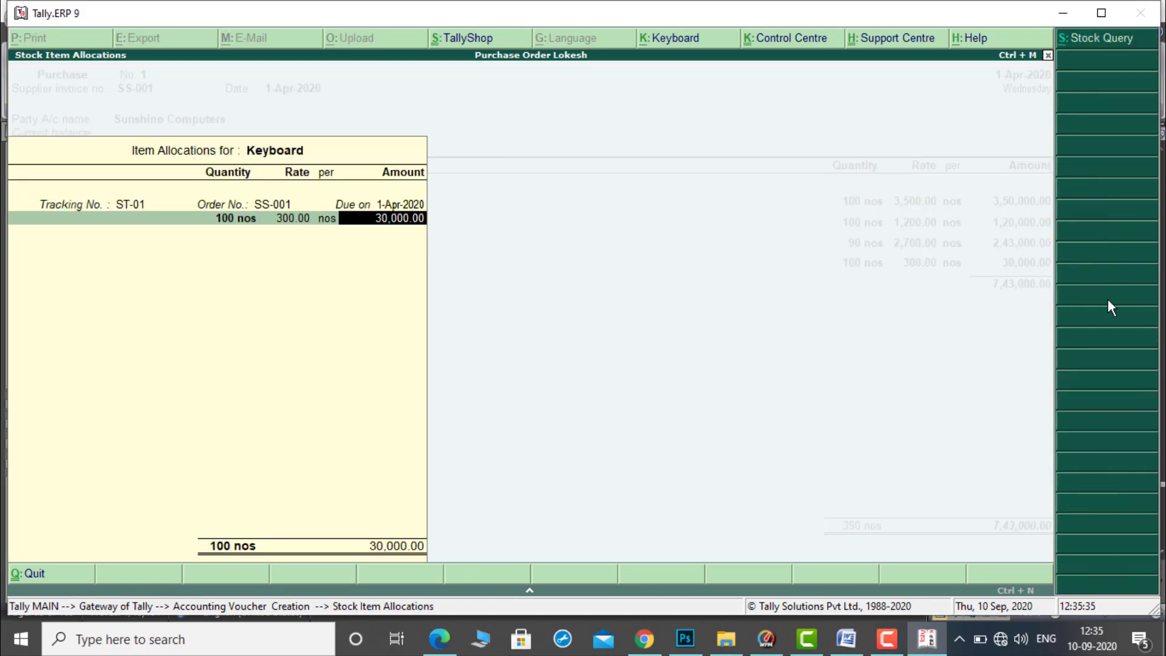
key("Return")
key("Return")
key("Return")
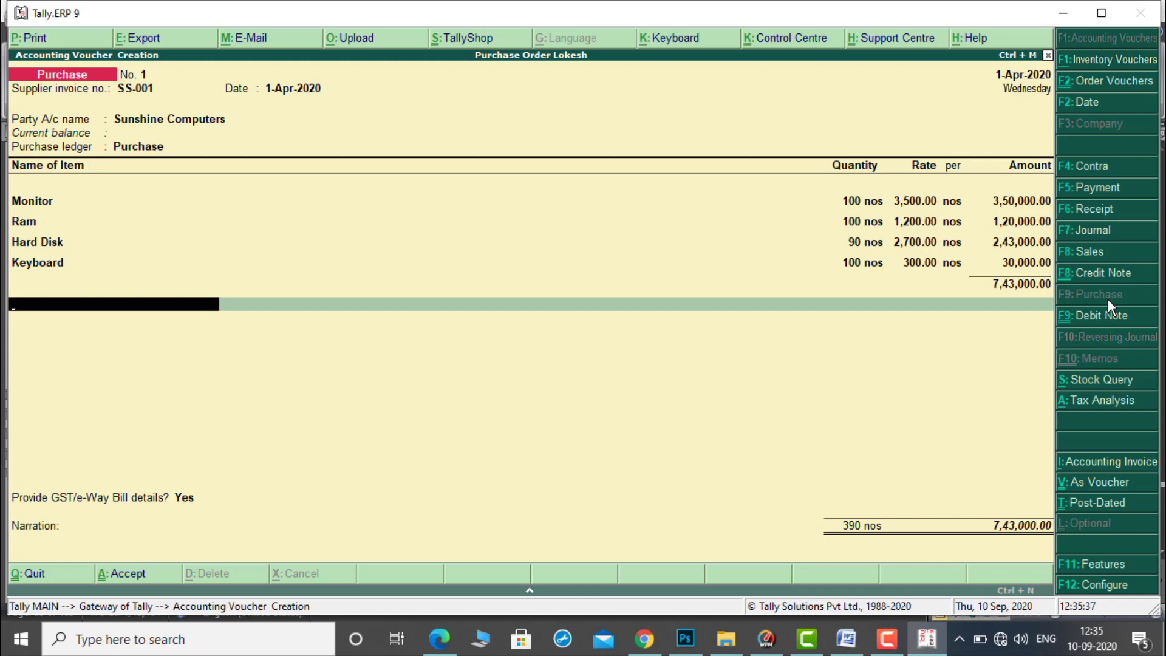
Step: Add the Cgst and Sgst tax ledgers below the items of the purchase voucher
type("cg")
key("Return")
key("Return")
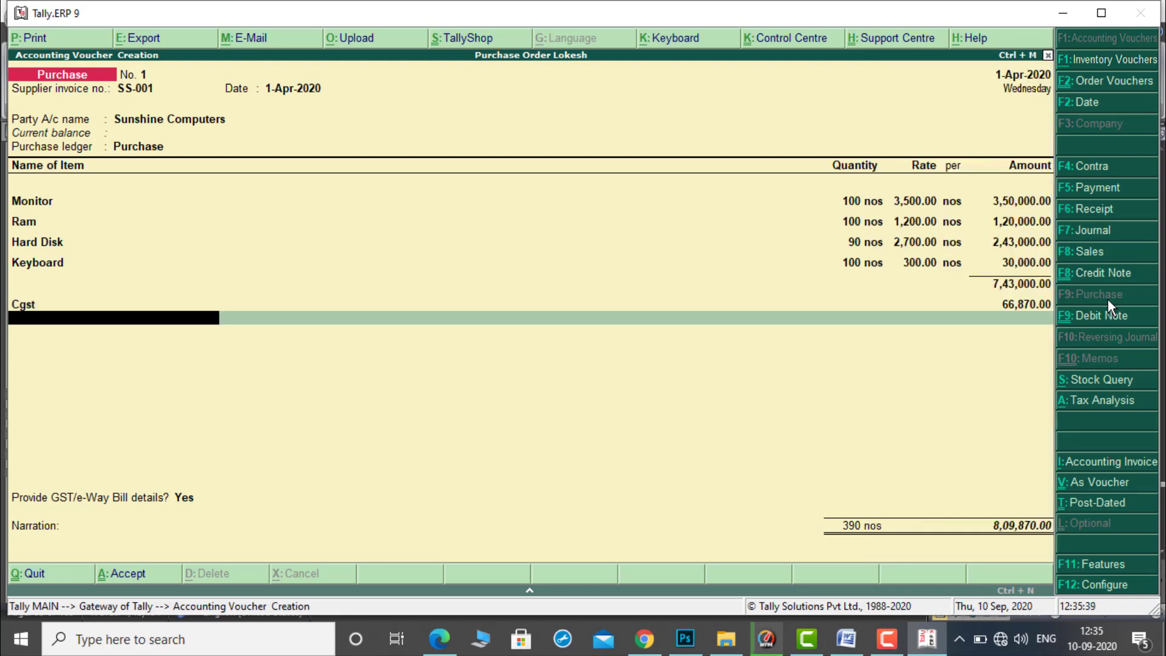
type("sg")
key("Return")
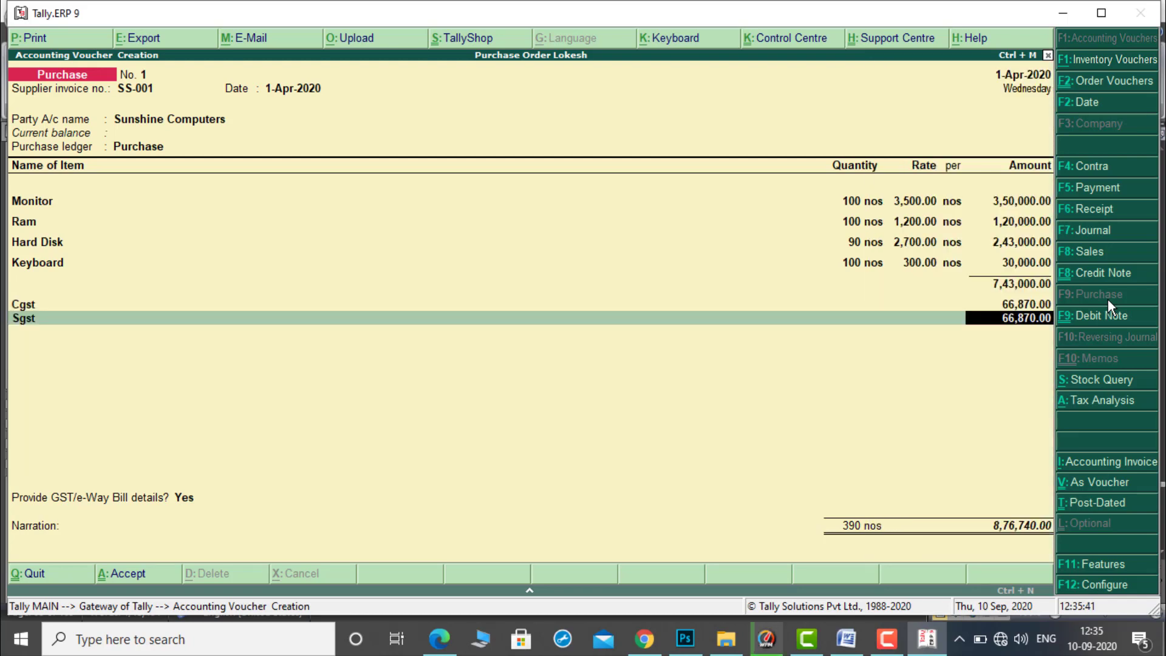
key("Return")
Step: Finish the purchase voucher with GST/e-Way Bill details at No and a blank narration, and save it
key("Return")
key("Up")
key("Return")
key("Return")
key("Return")
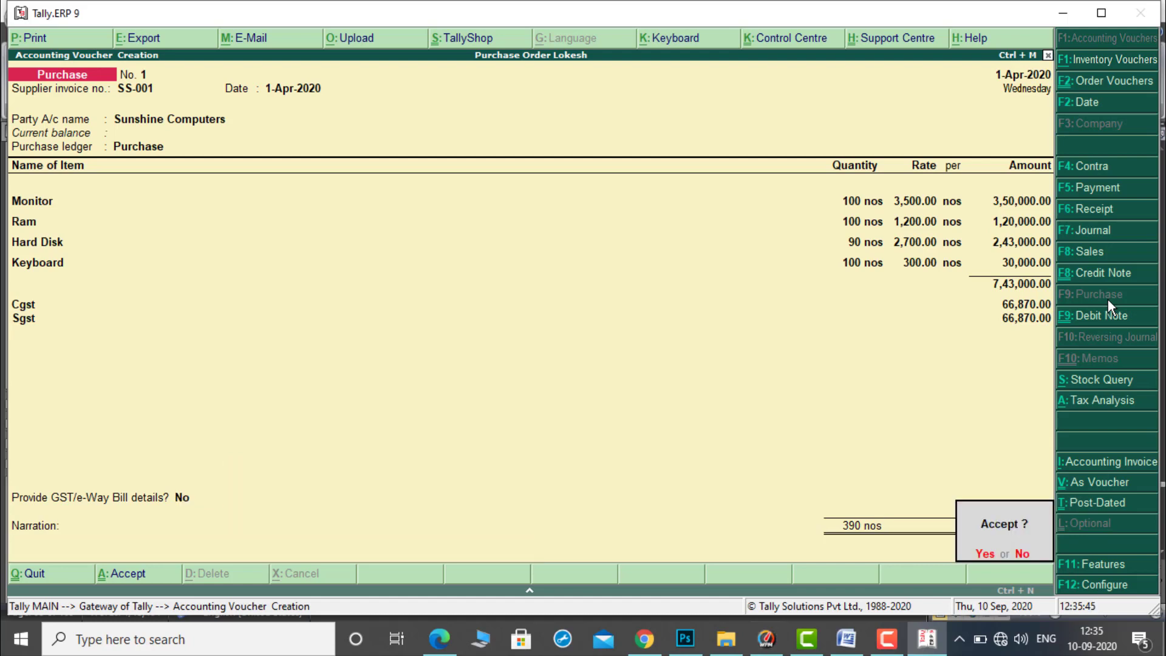
key("Return")
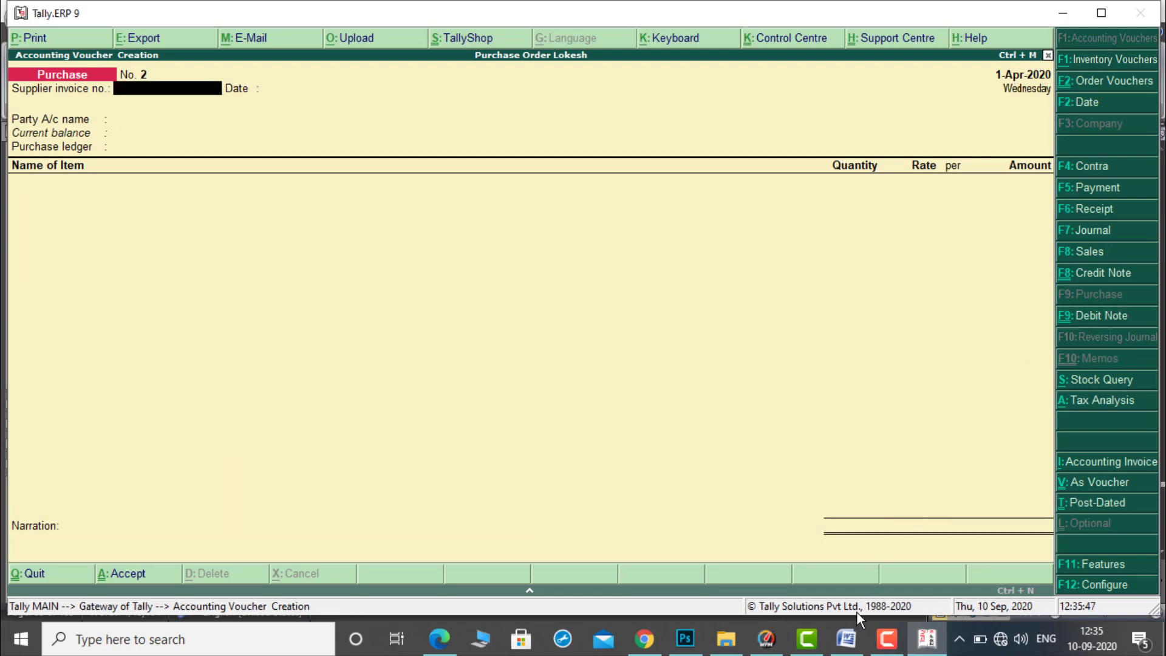
Step: Switch to the Word document and read the Debit Note task below the Purchase Invoice table
left_click(856, 643)
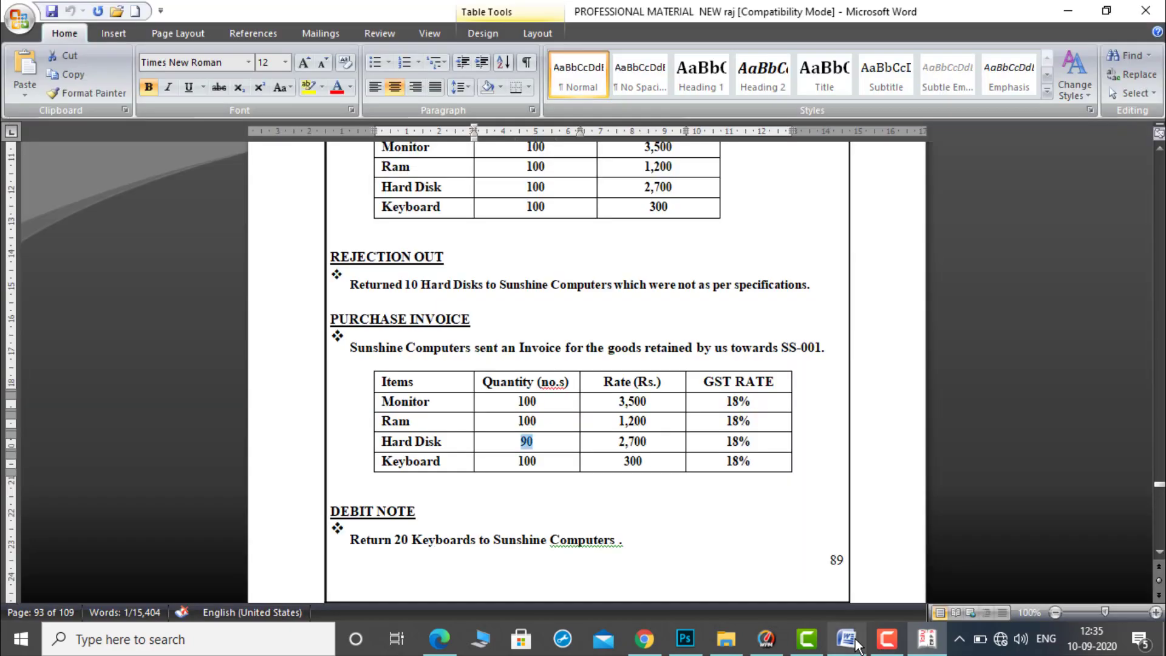
left_click(1159, 553)
left_click(1160, 554)
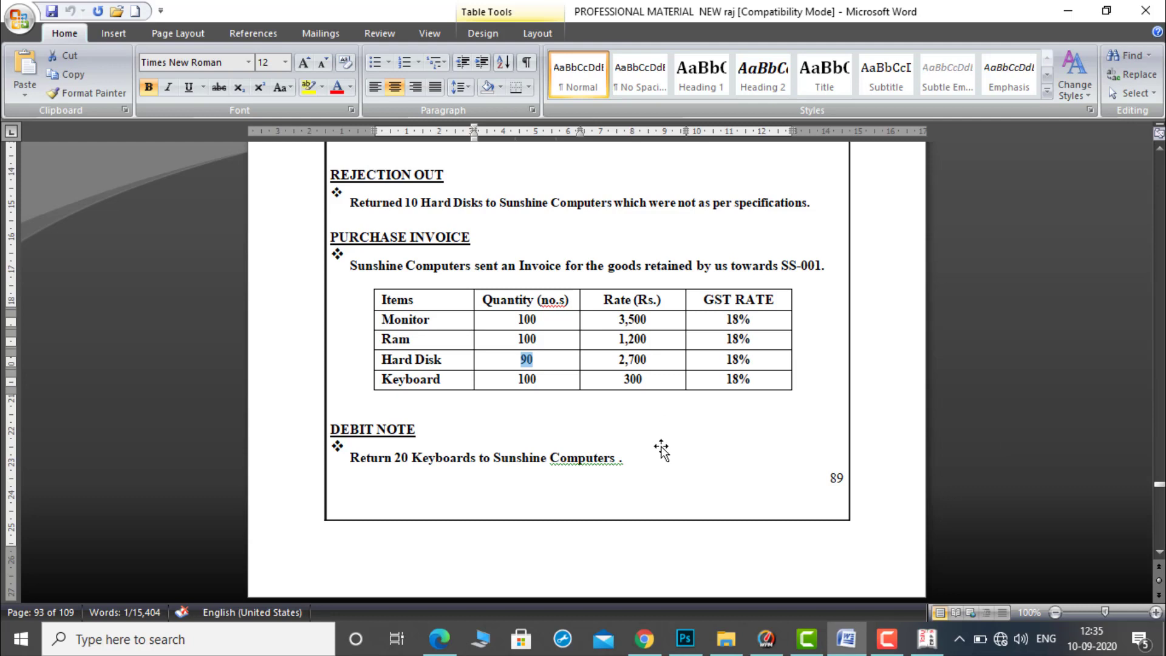
left_click(623, 457)
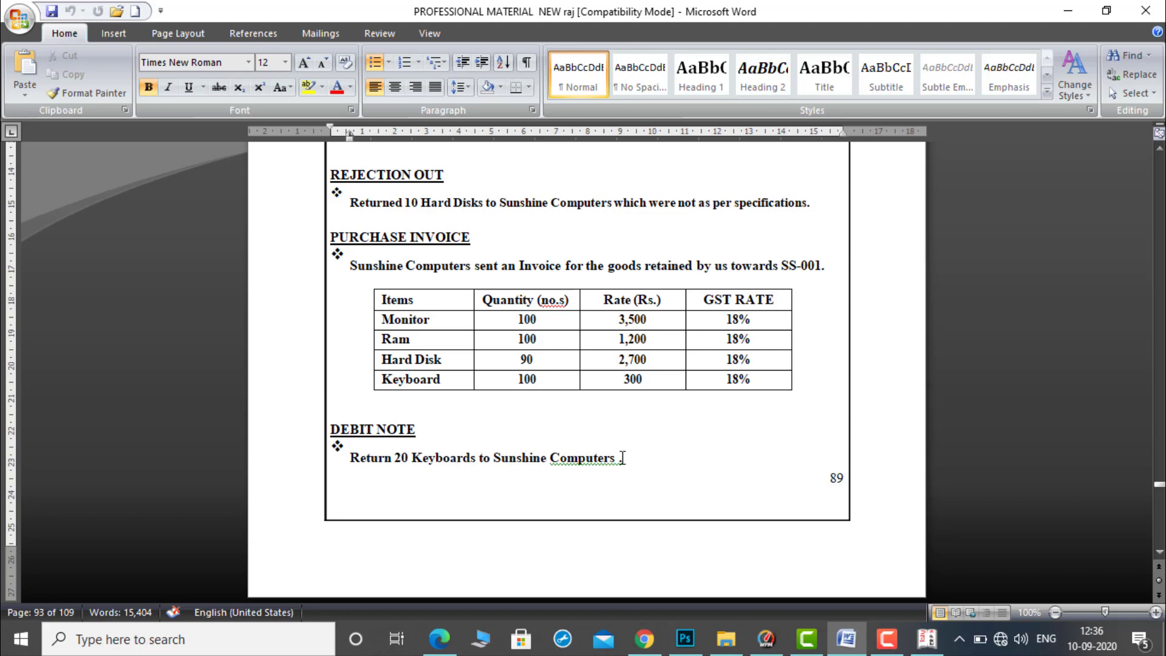
Step: Switch to Tally and start a Debit Note for Sunshine Computers with a blank original invoice number and no tracking number in the party details
left_click(928, 639)
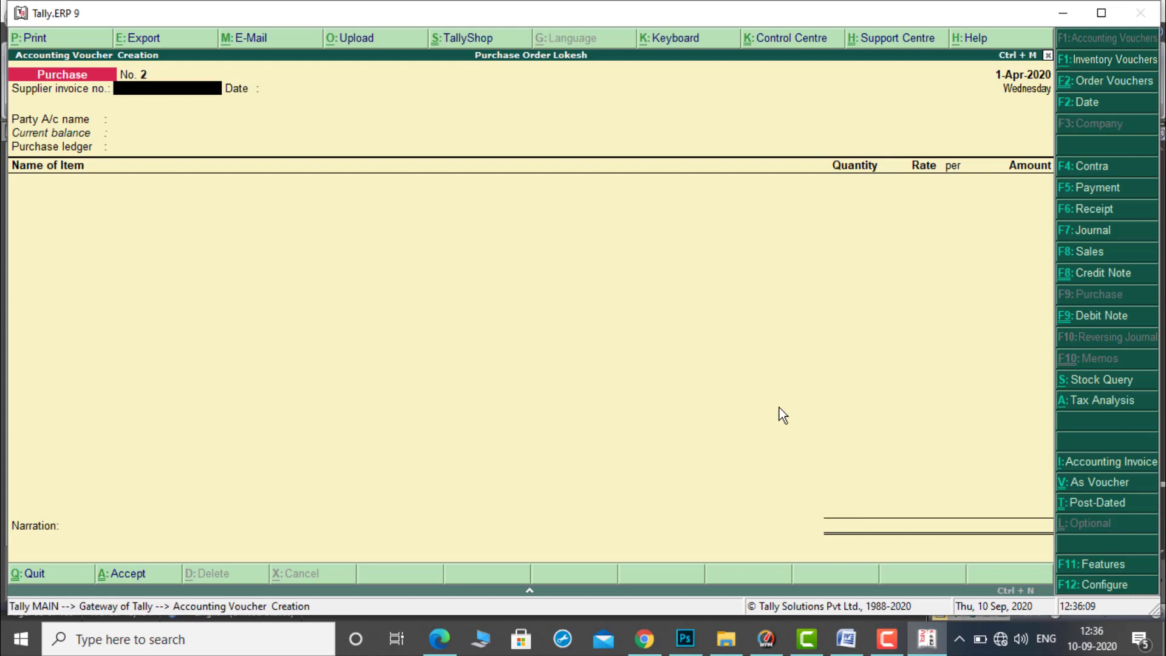
left_click(1101, 322)
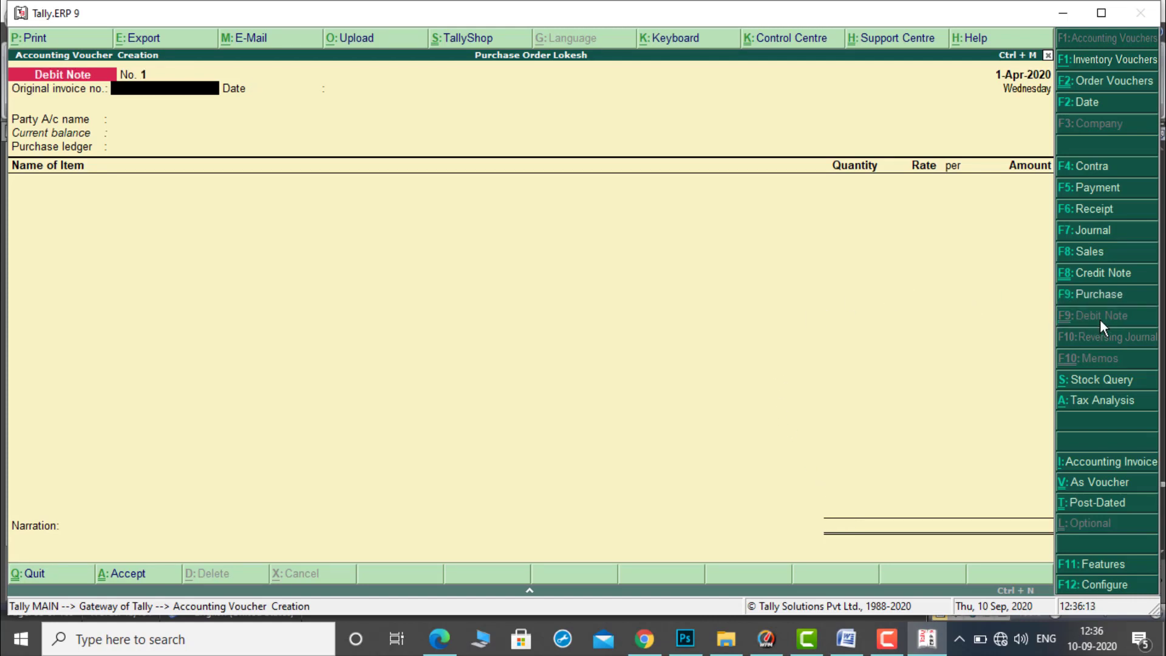
key("Return")
key("Down")
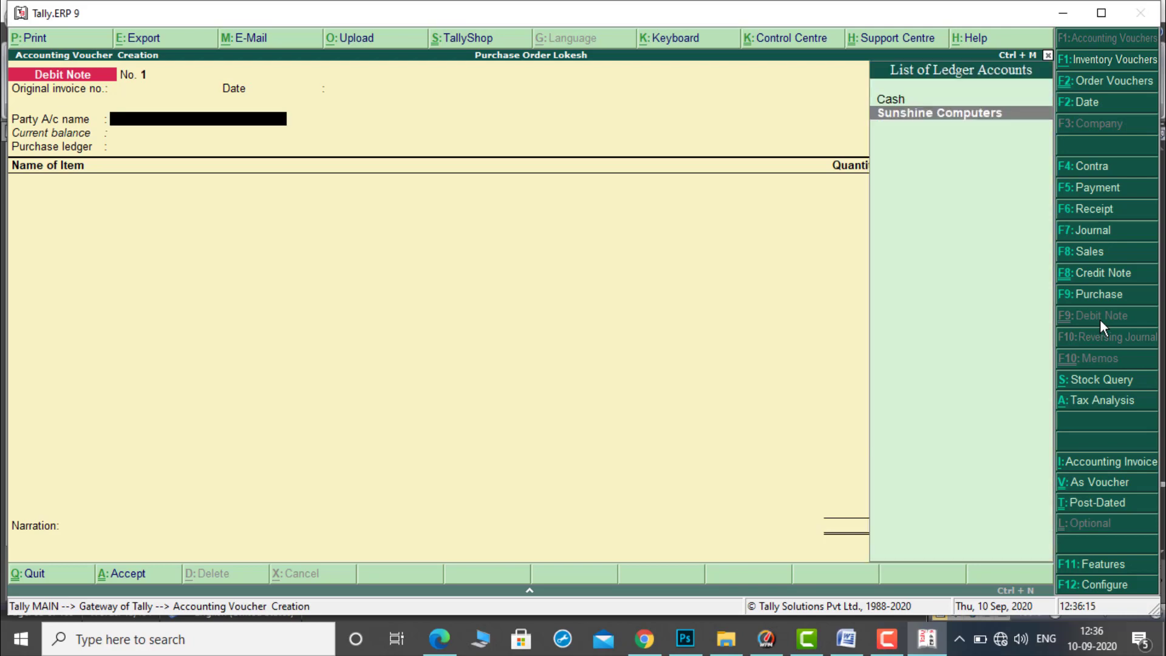
key("Return")
key("Return")
key("Return")
key("Return")
key("Return")
key("Return")
key("Return")
key("Return")
key("Return")
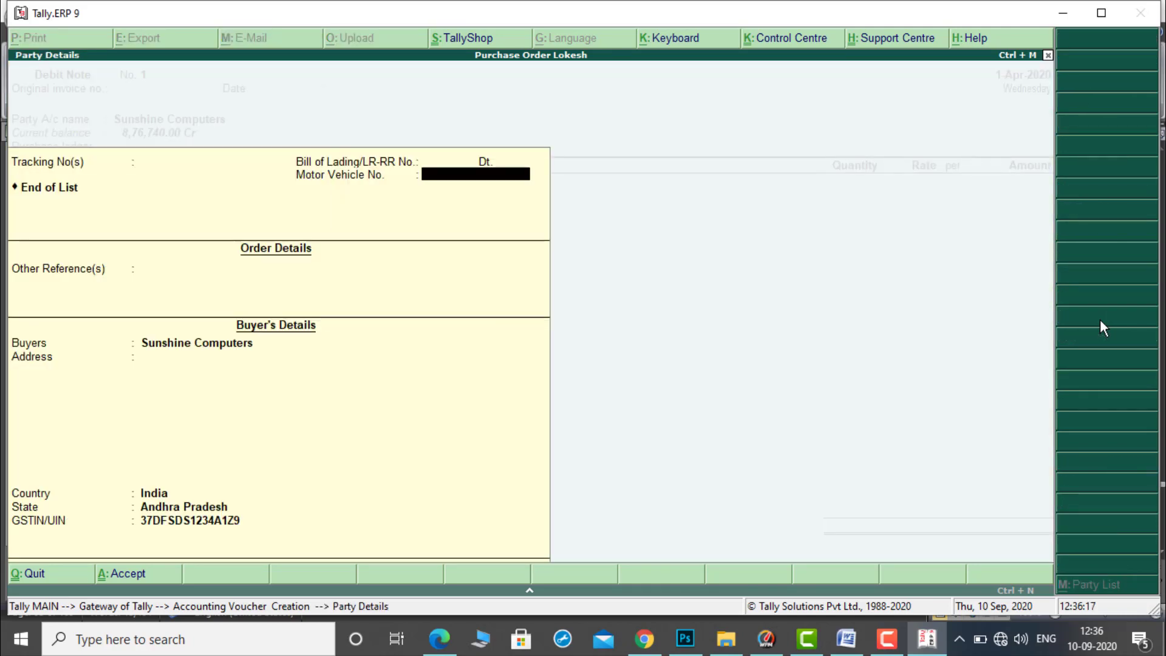
key("Return")
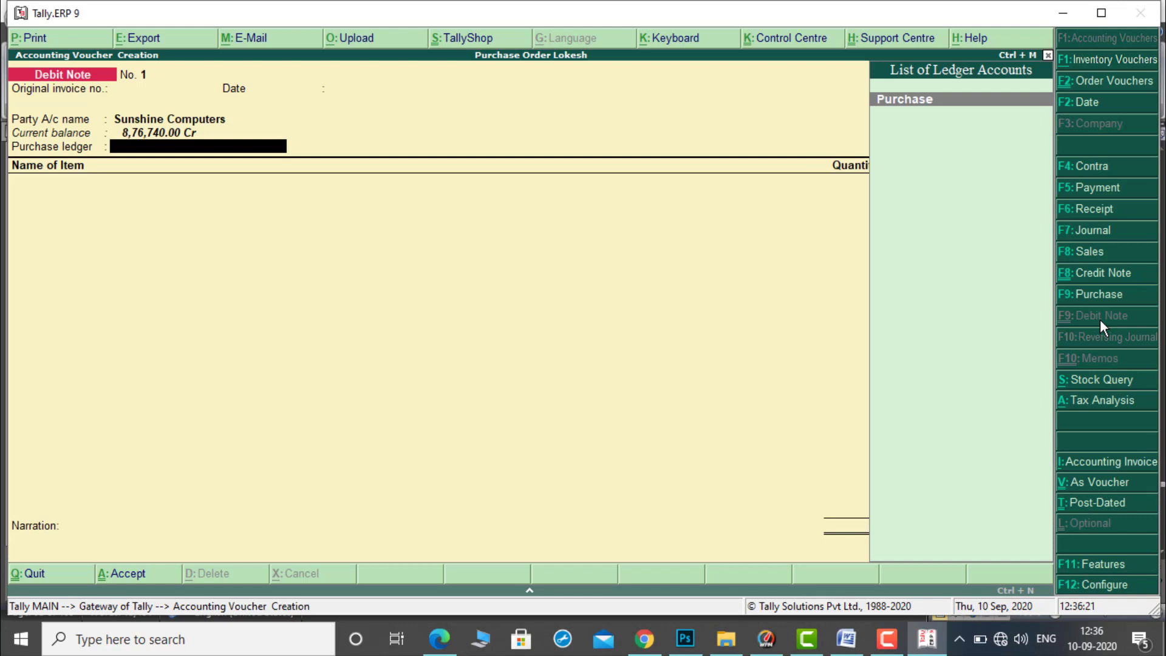
Step: Reopen the debit note's party details for Sunshine Computers and accept them again without a tracking number
key("BackSpace")
key("Return")
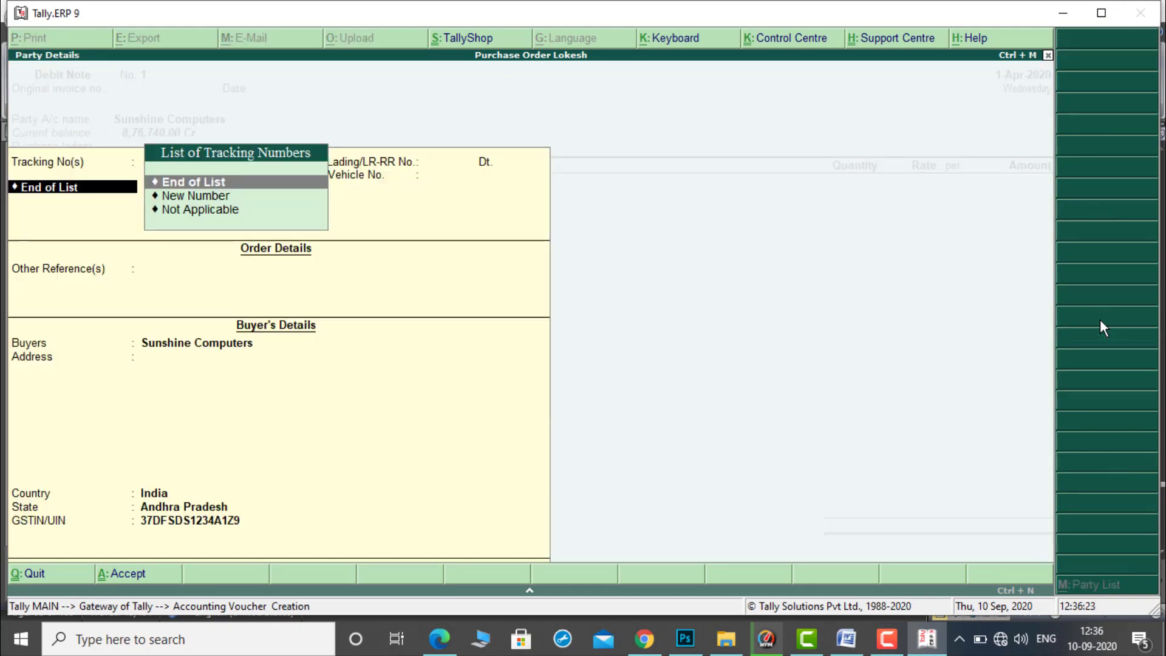
key("Return")
key("Return")
key("Return")
key("Return")
key("Return")
key("Return")
key("Return")
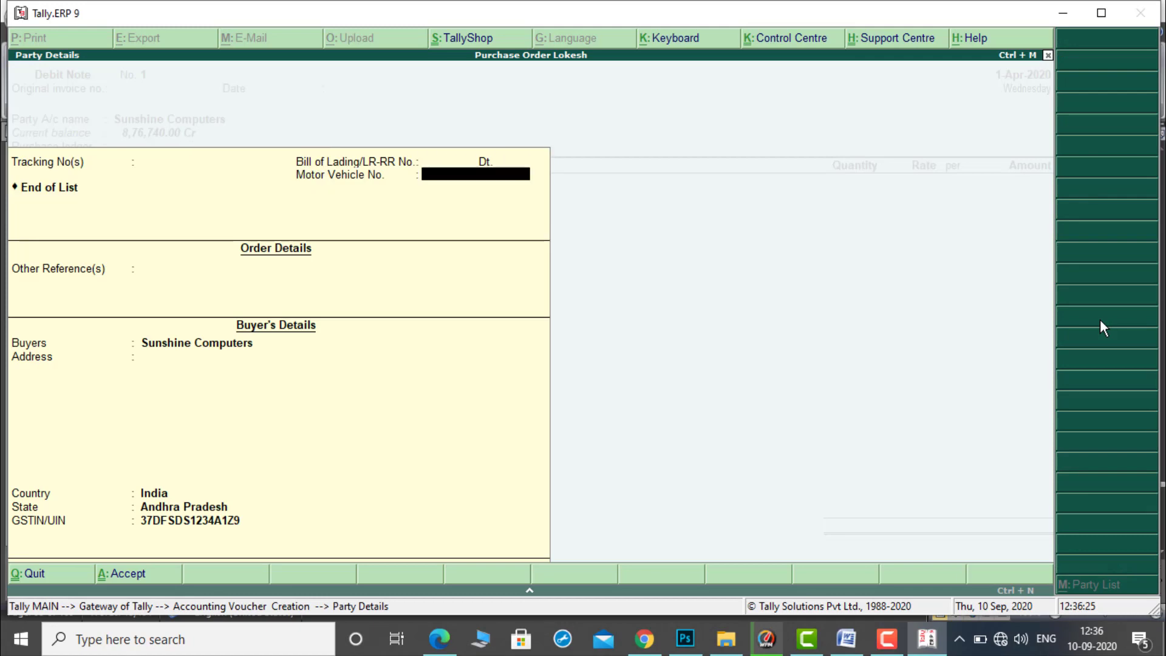
key("Return")
Step: Set the debit note's purchase ledger to Purchase, and check the Debit Note task in the Word document before returning to Tally
key("Return")
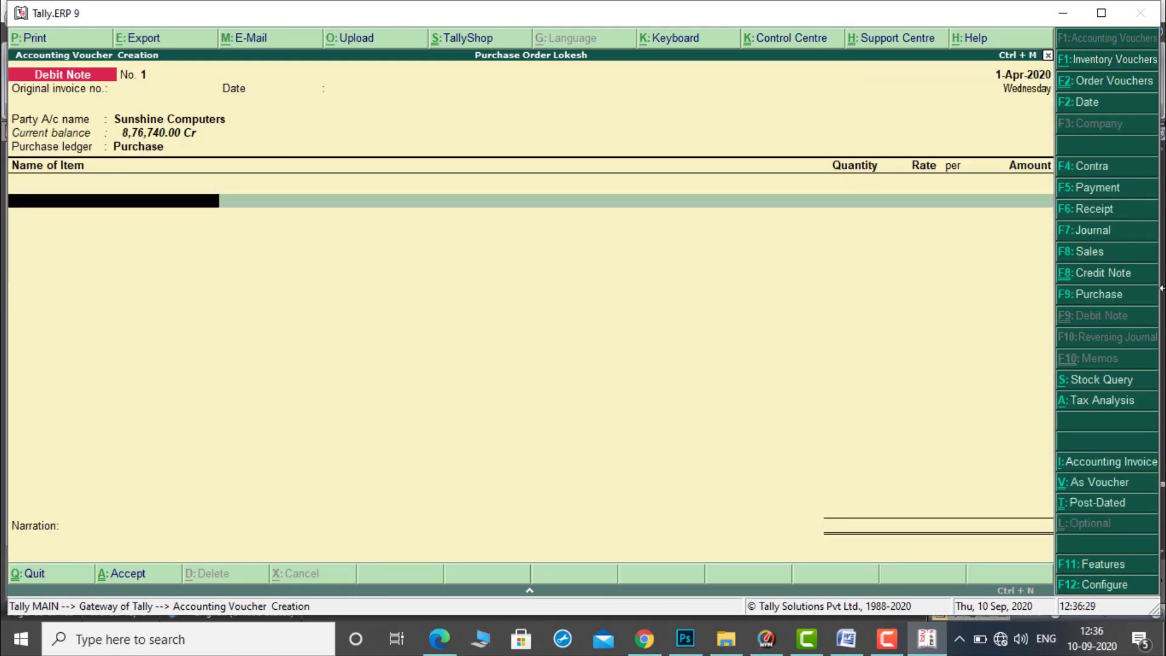
left_click(845, 643)
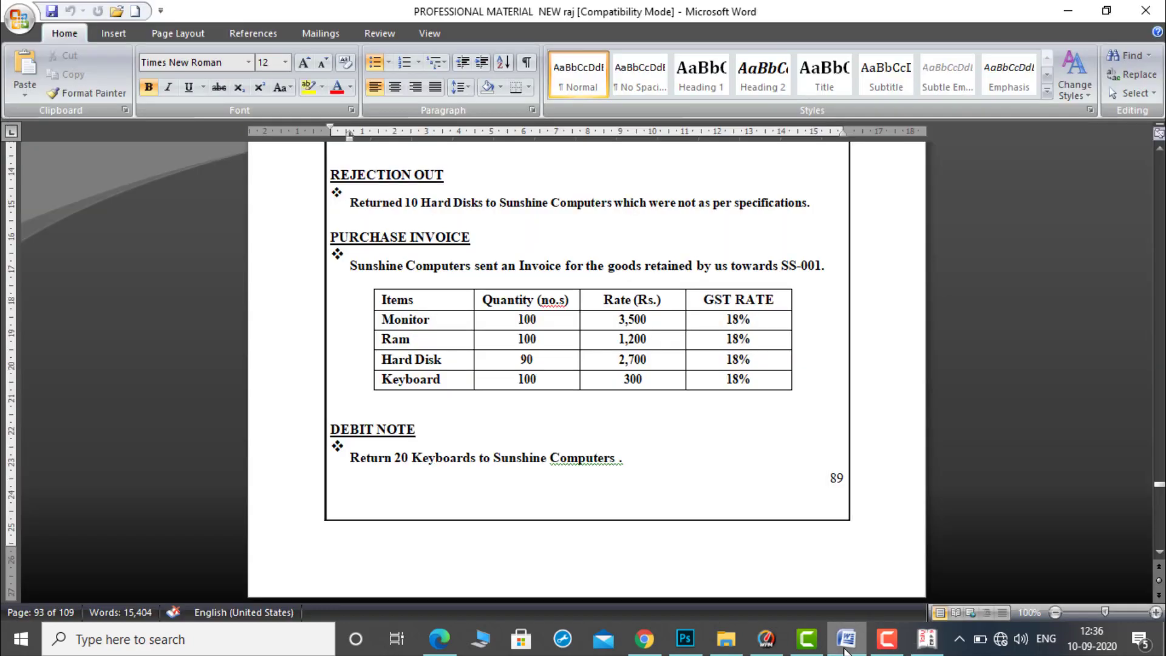
left_click(922, 648)
Step: Enter 20 nos of Keyboard at 300 in the debit note, with tracking and order numbers Not Applicable
type("K")
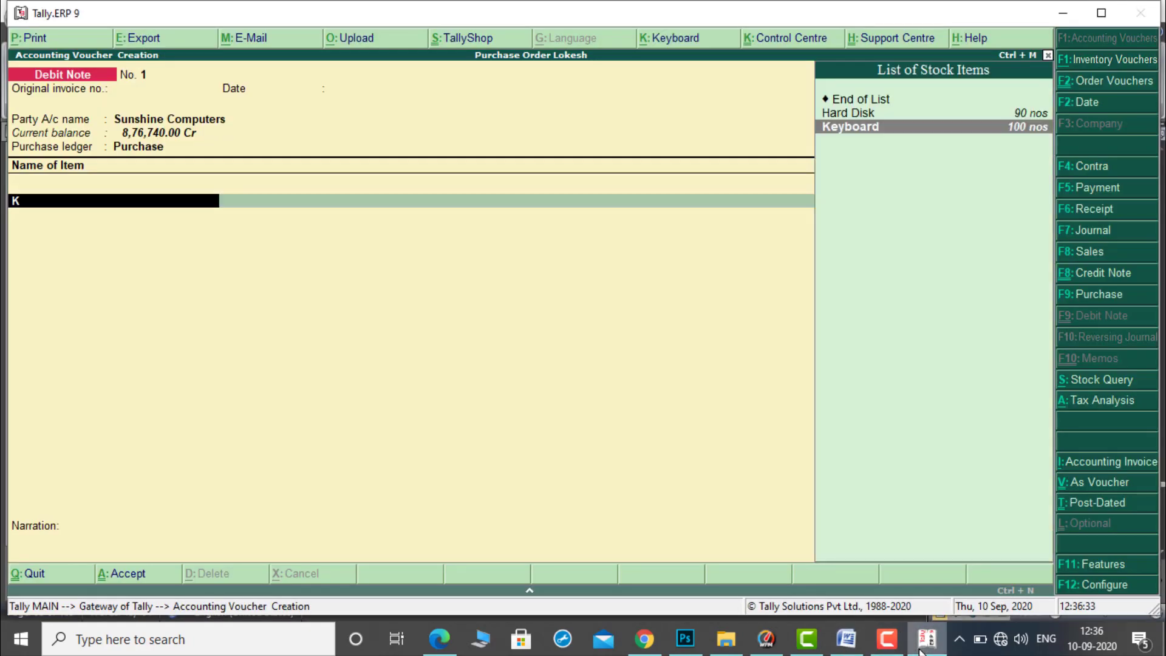
key("Return")
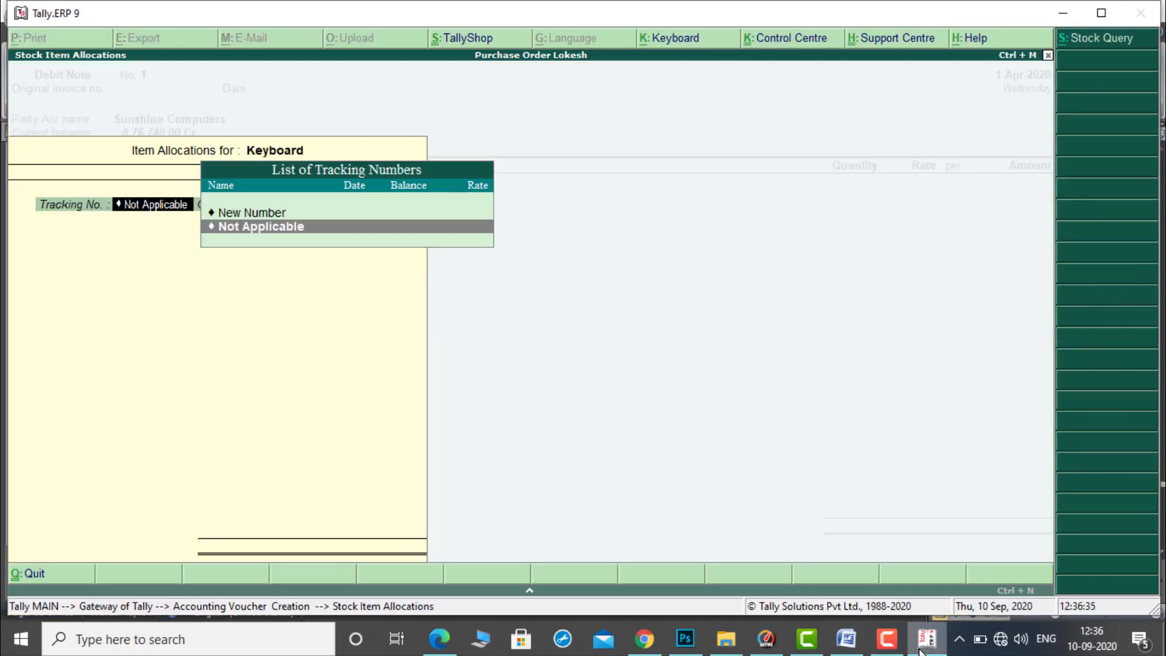
key("Return")
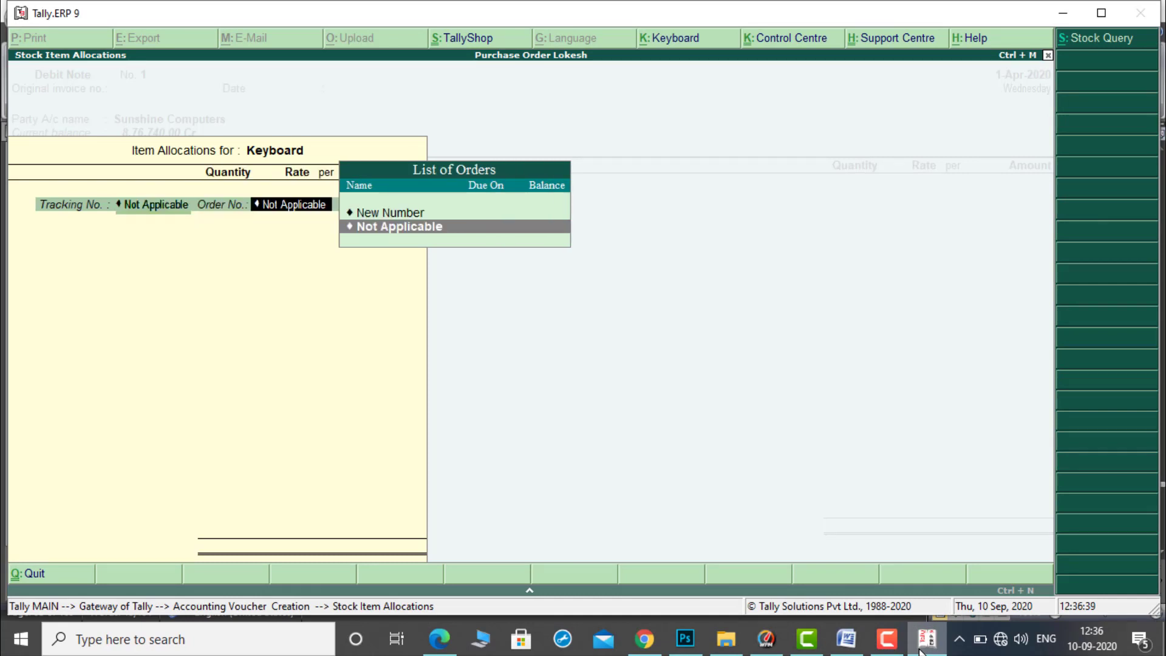
key("BackSpace")
key("Return")
key("Return")
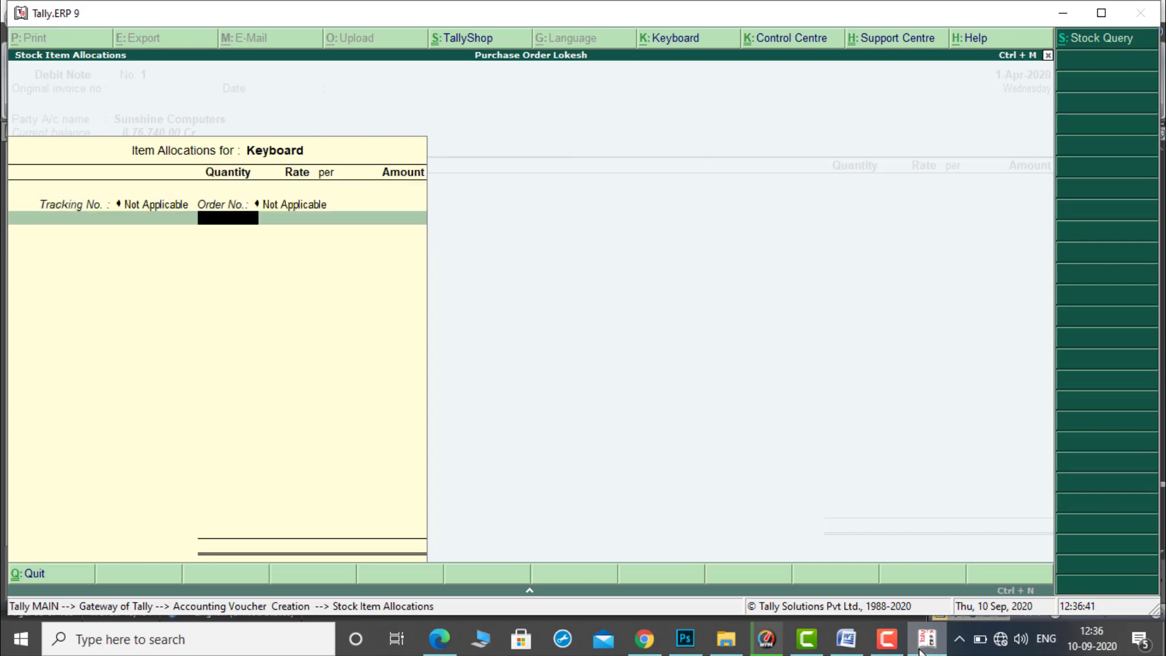
type("20")
key("Return")
key("Return")
key("Return")
key("Return")
key("Return")
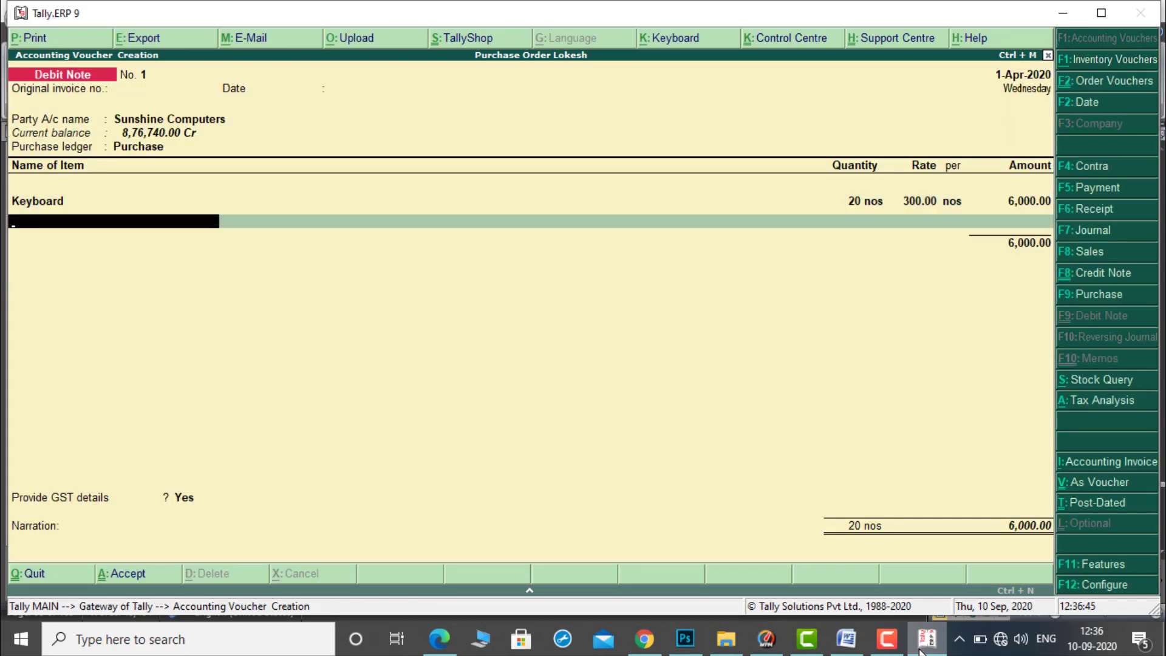
Step: Add the Cgst and Sgst tax ledgers to the debit note below the Keyboard item
type("Cg")
key("Return")
key("Return")
type("SG")
key("Return")
key("Return")
Step: Pass through the debit note's additional GST details, leave the narration blank and save the voucher
key("Return")
key("Return")
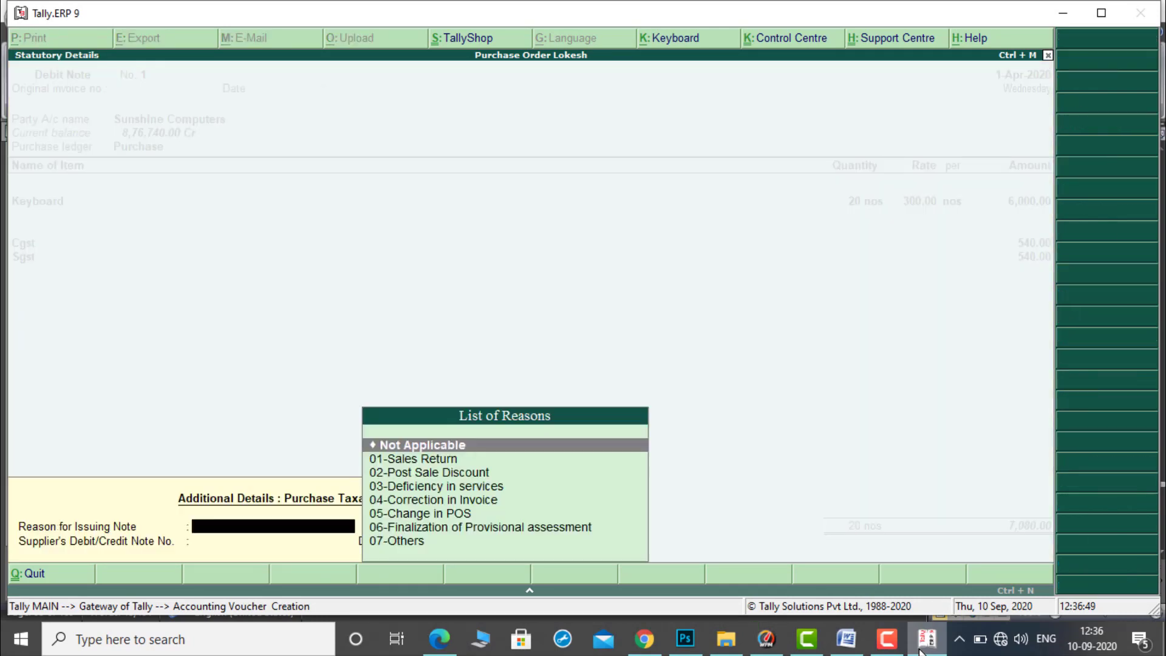
key("Return")
key("Down")
key("Return")
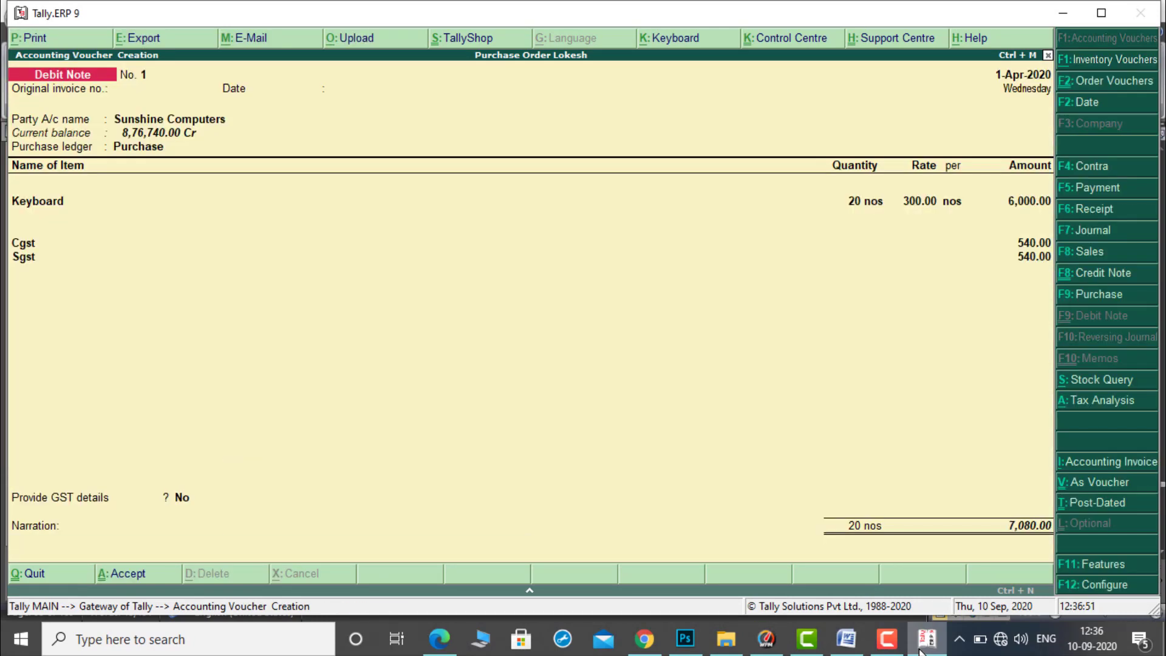
key("Return")
key("Return")
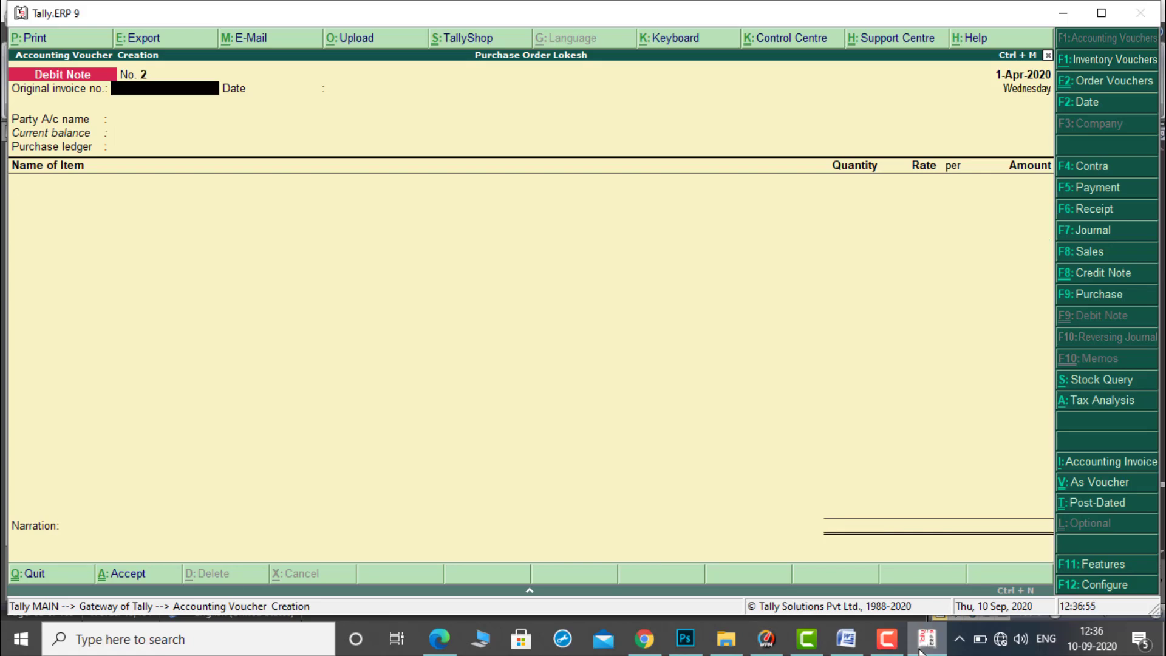
Step: Leave voucher entry and examine the closing quantities and values of all items in the Stock Summary report
key("Escape")
key("Return")
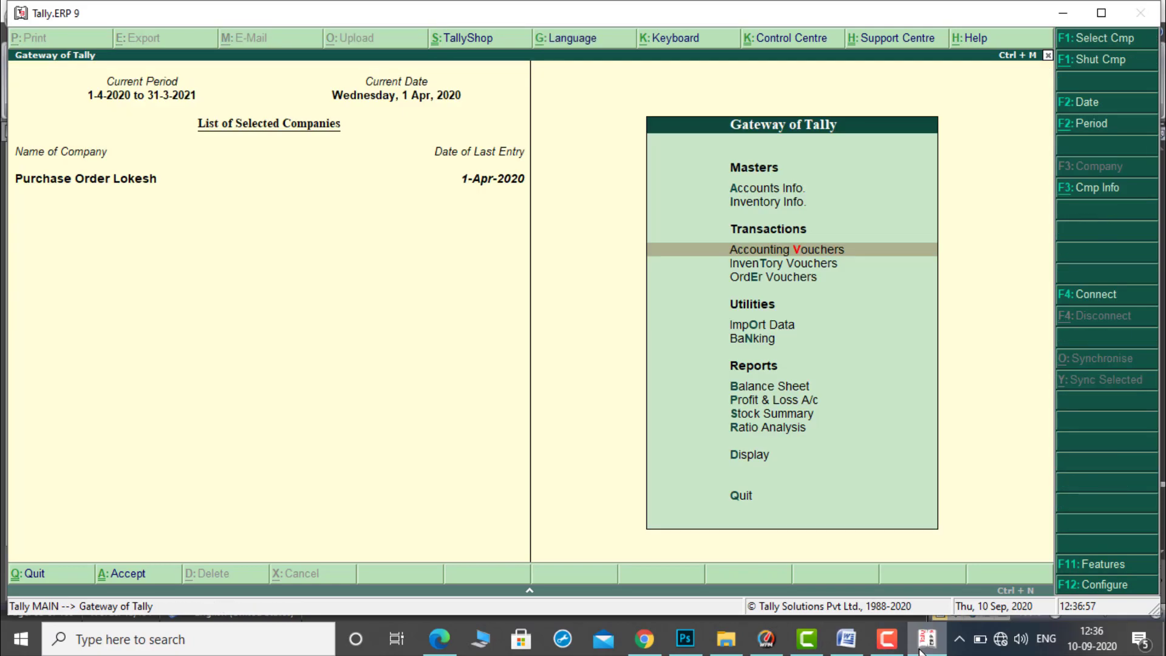
key("Down")
key("Down")
key("Down")
key("Down")
key("Down")
key("Down")
key("Down")
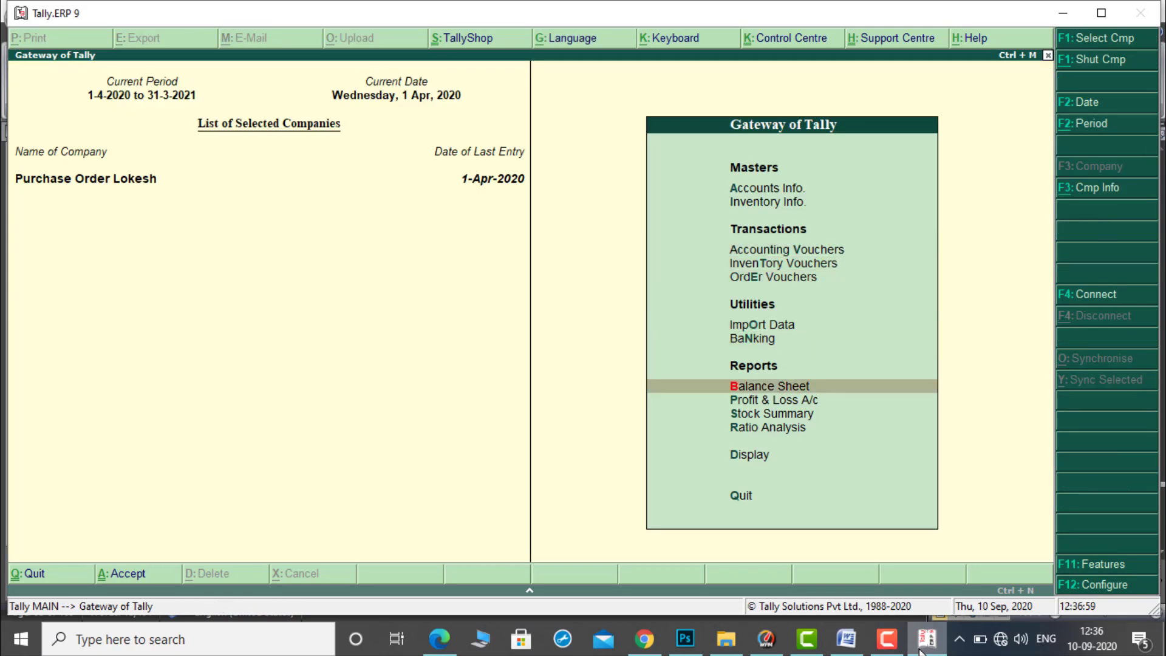
key("Return")
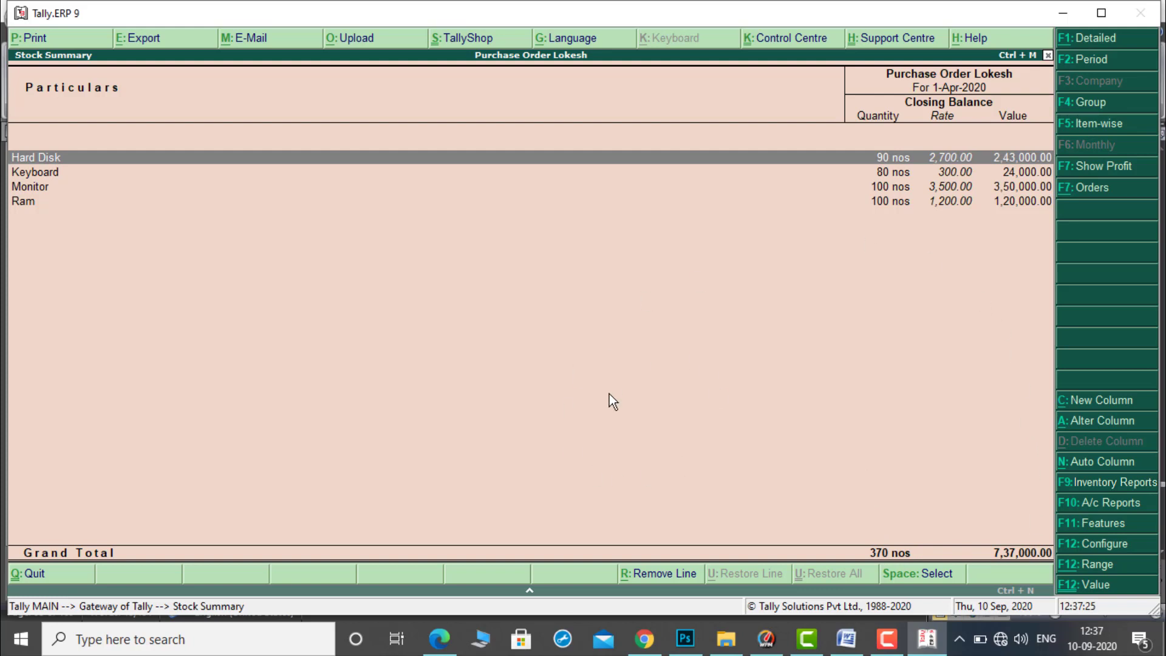
key("Escape")
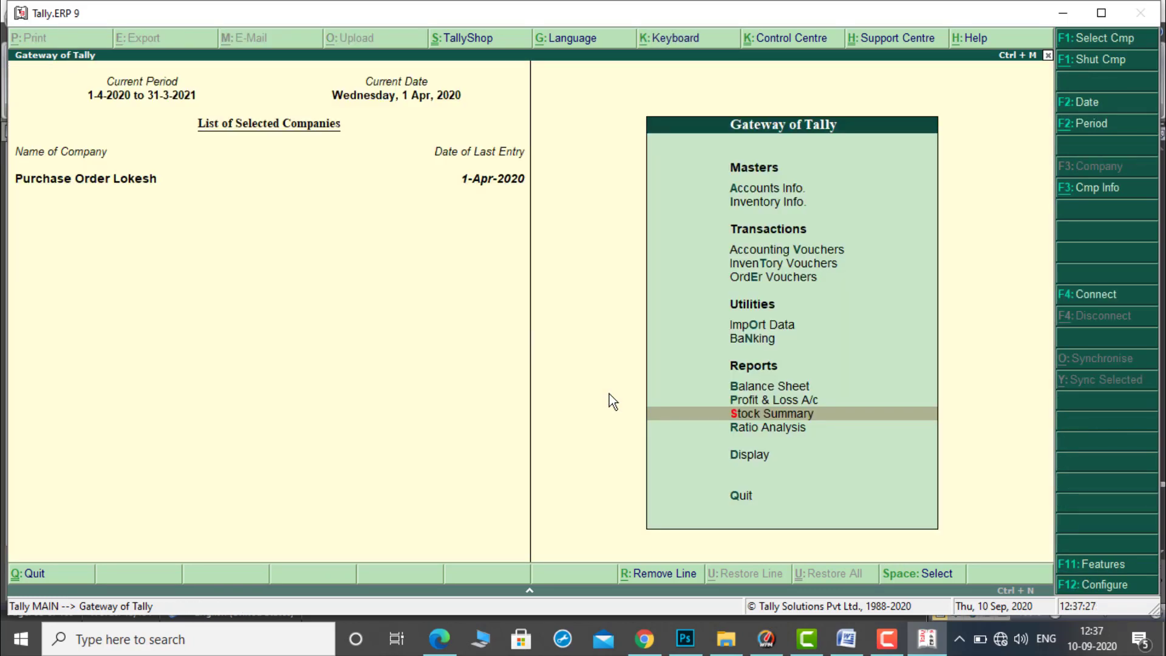